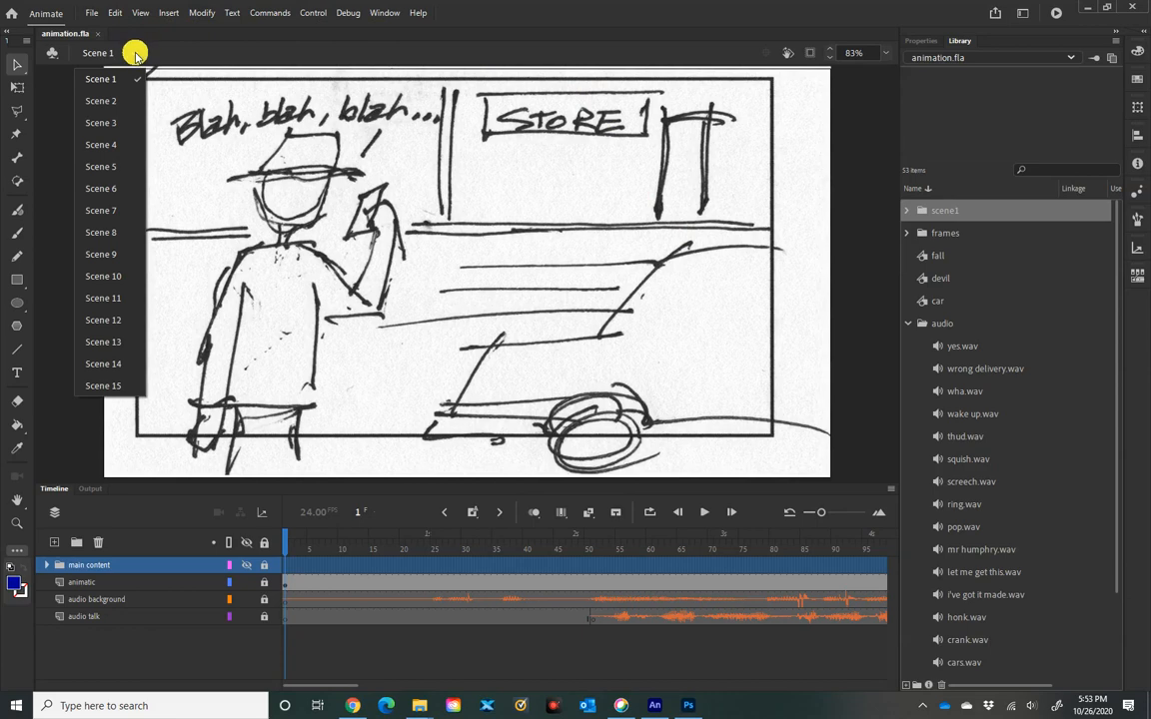
# Scrub through the animatic of Scene 1 with the timeline zoomed out, and return to frame 1
pyautogui.click(175, 53)
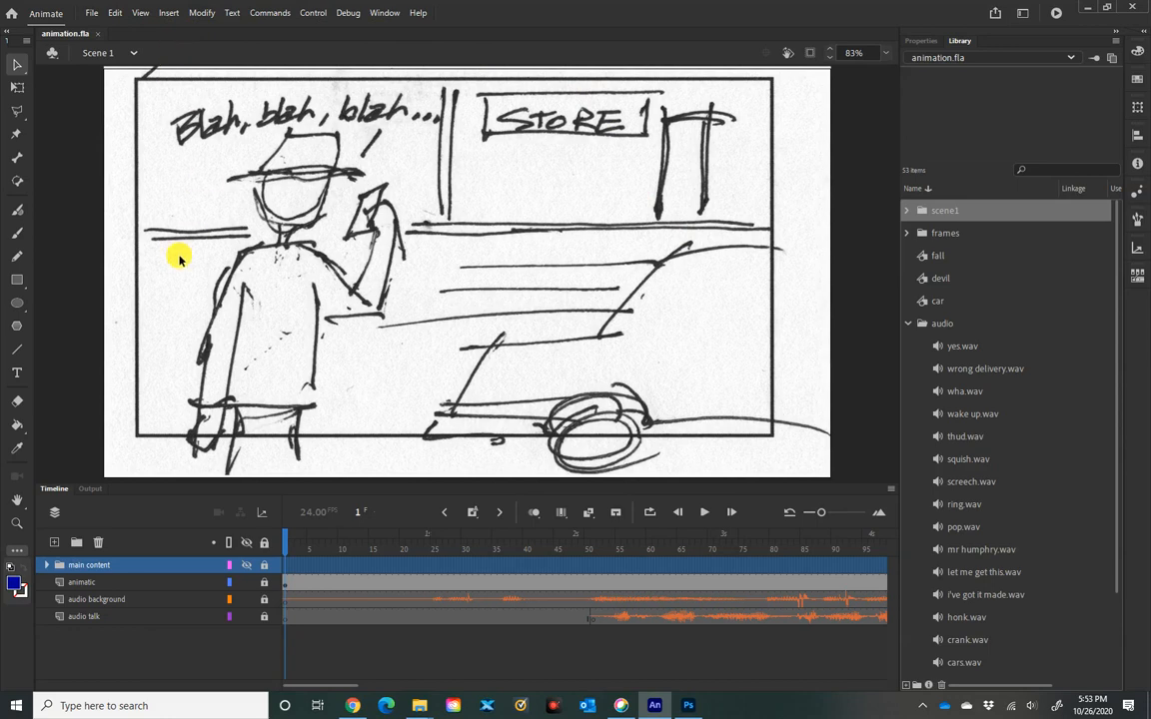
pyautogui.click(284, 542)
pyautogui.moveTo(285, 543); pyautogui.dragTo(766, 536)
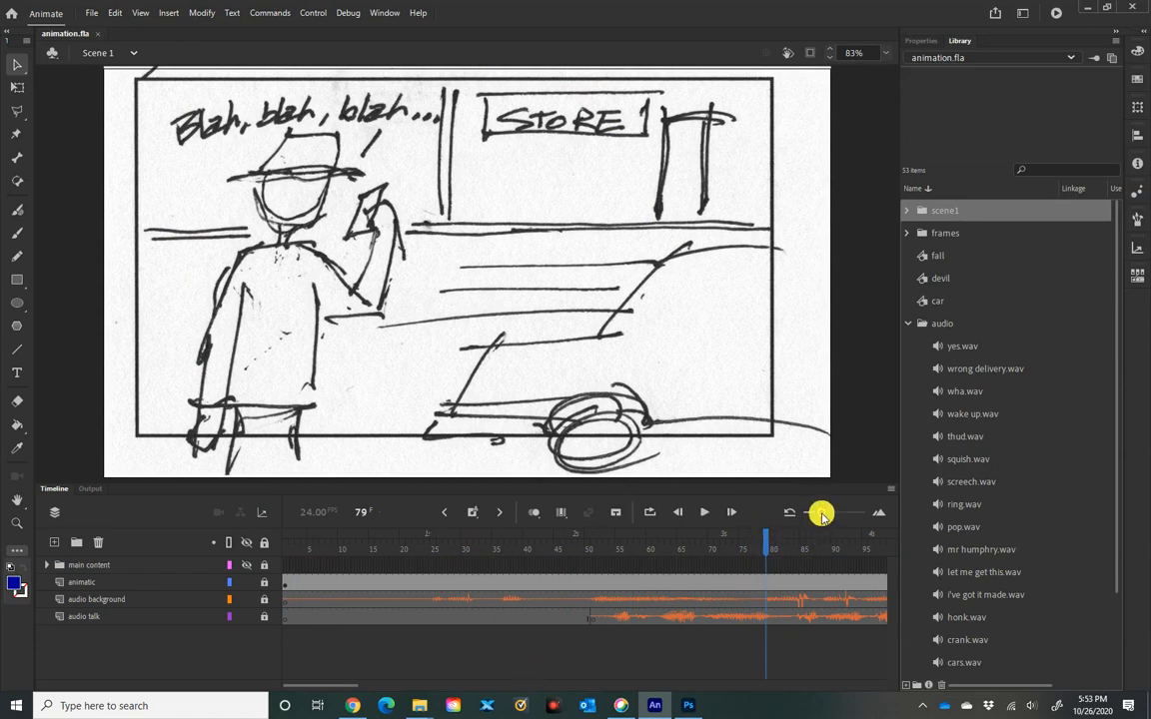
pyautogui.moveTo(821, 515); pyautogui.dragTo(807, 516)
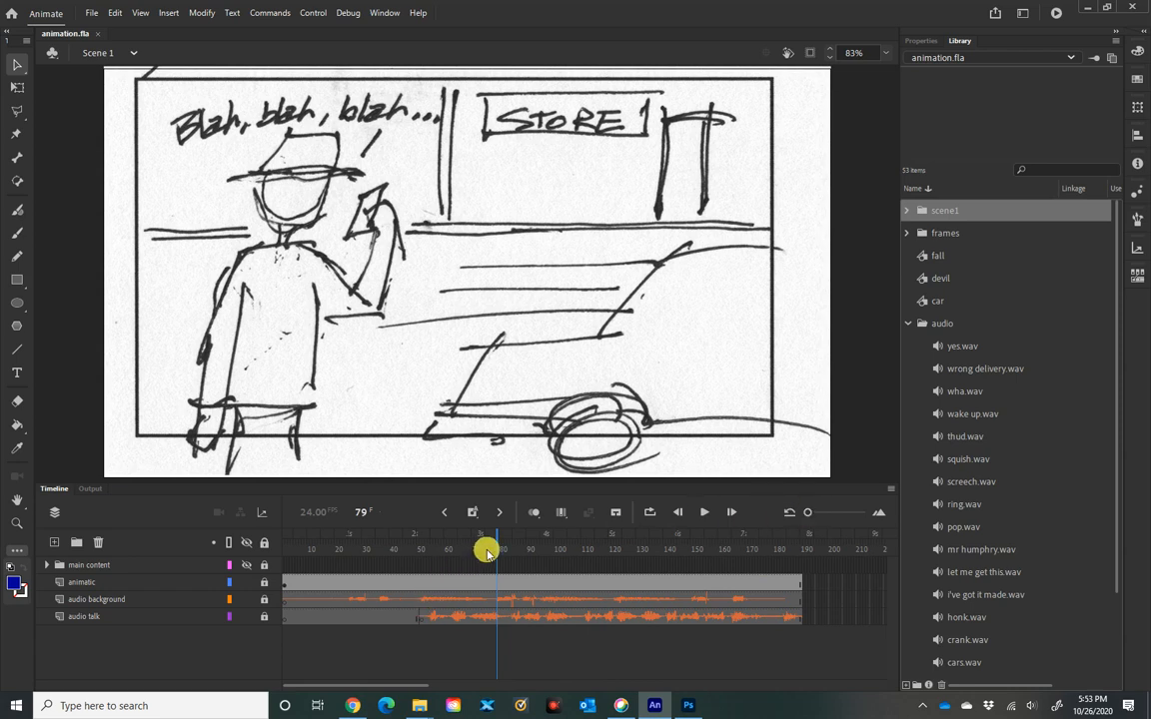
pyautogui.moveTo(497, 547); pyautogui.dragTo(346, 552)
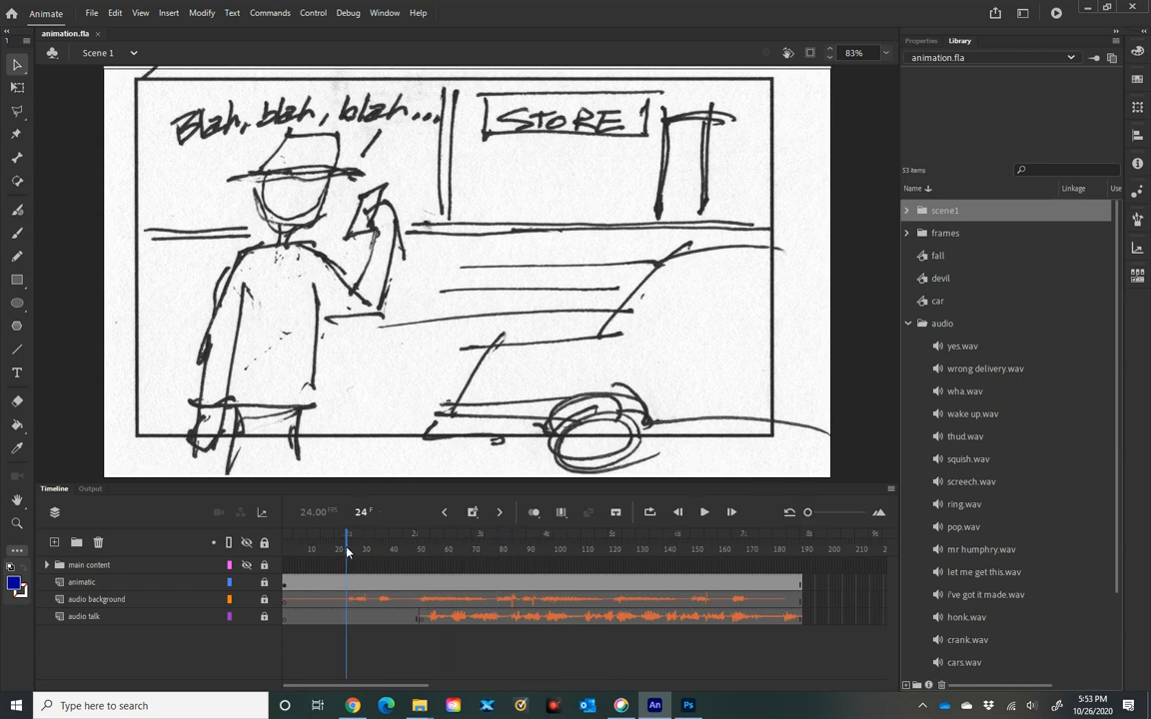
pyautogui.click(346, 550)
pyautogui.moveTo(346, 548); pyautogui.dragTo(273, 553)
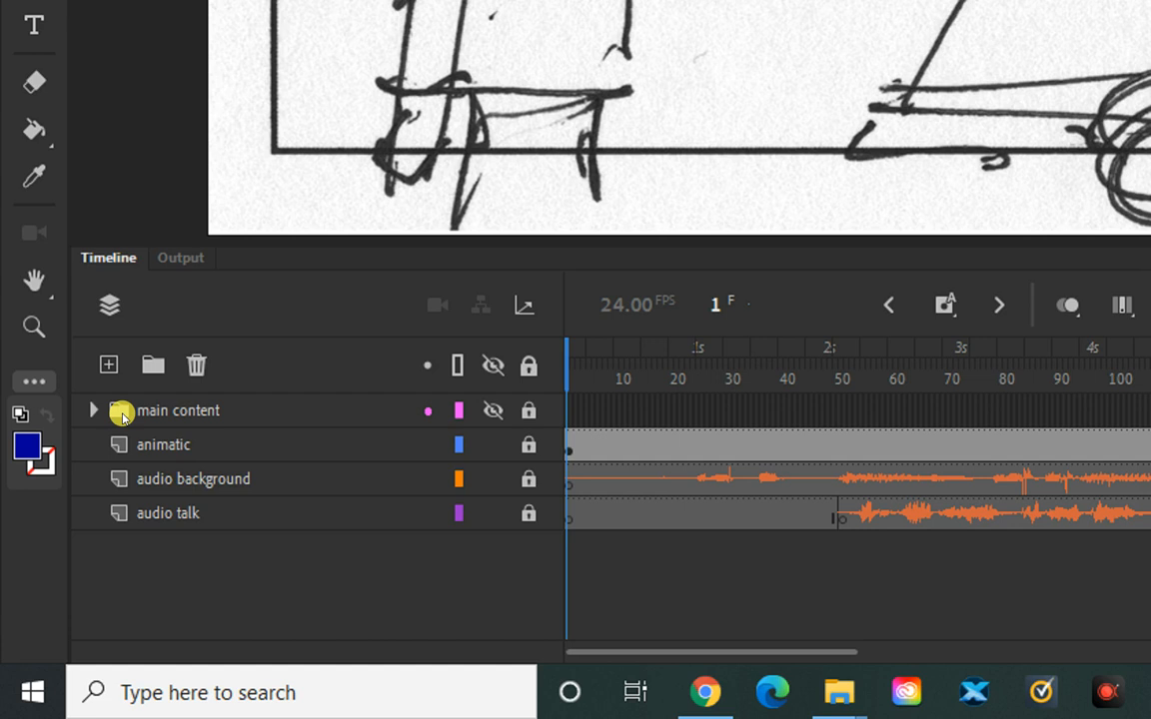
# Expand the main content layer folder and make its layers visible
pyautogui.click(91, 410)
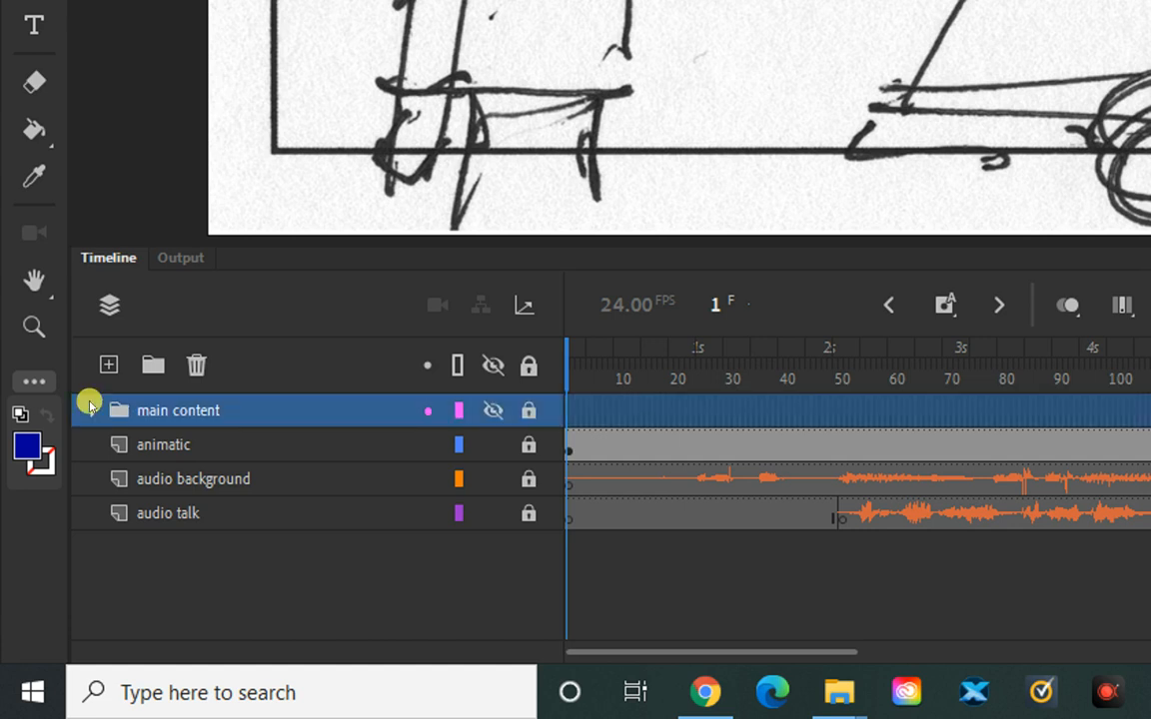
pyautogui.click(94, 411)
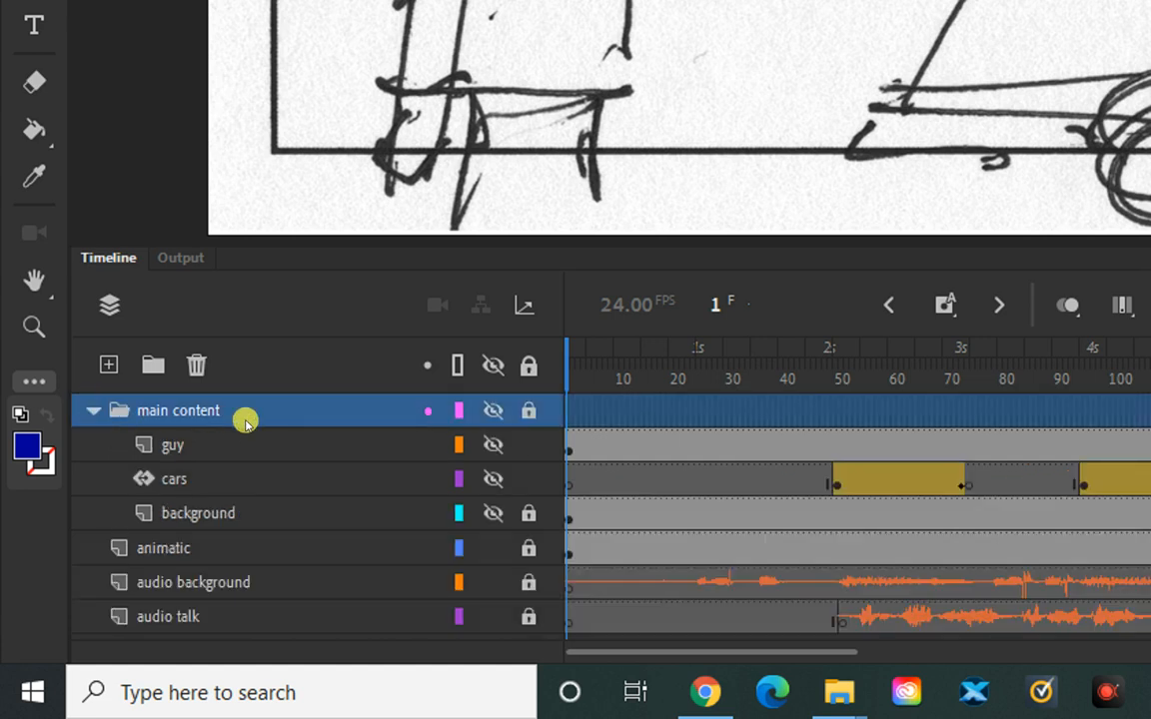
pyautogui.click(493, 410)
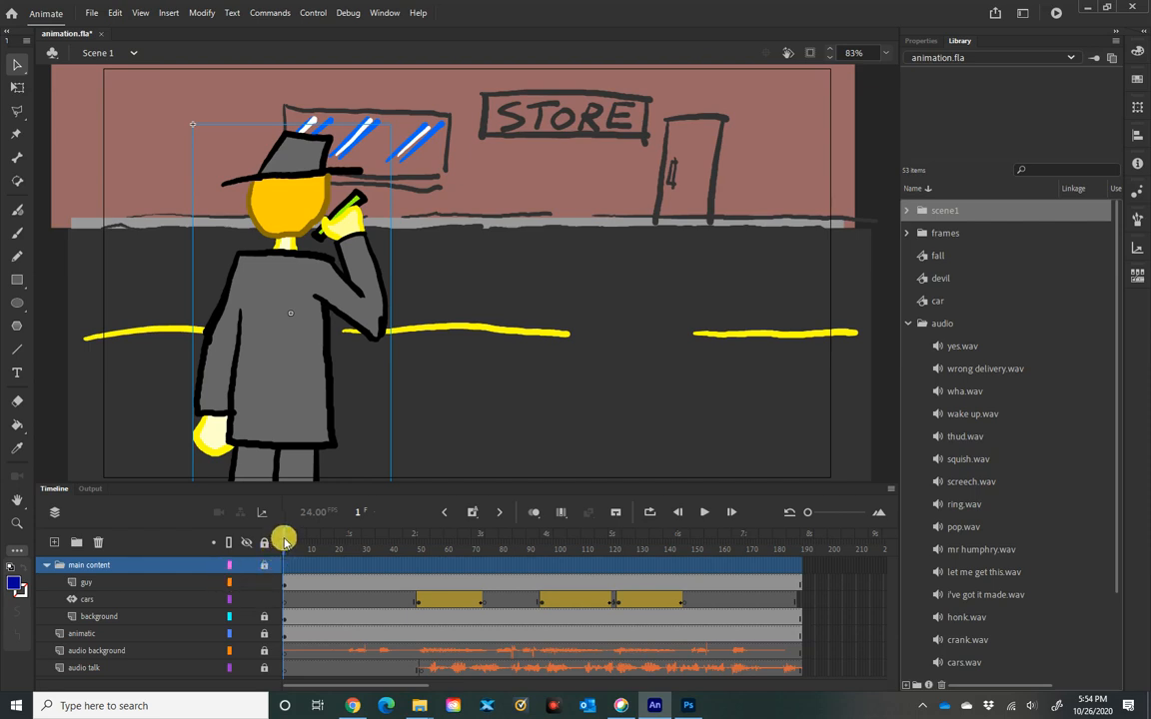
# Play the scene to its end and scrub back to frame 22
pyautogui.click(703, 512)
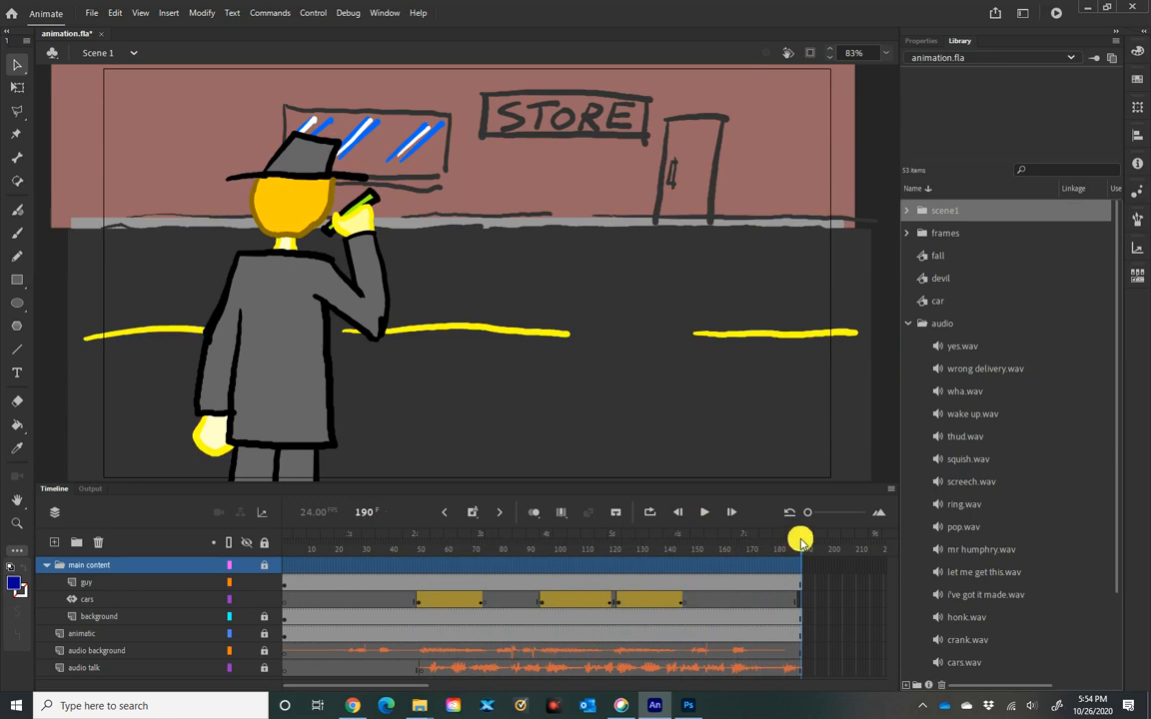
pyautogui.moveTo(802, 540); pyautogui.dragTo(343, 548)
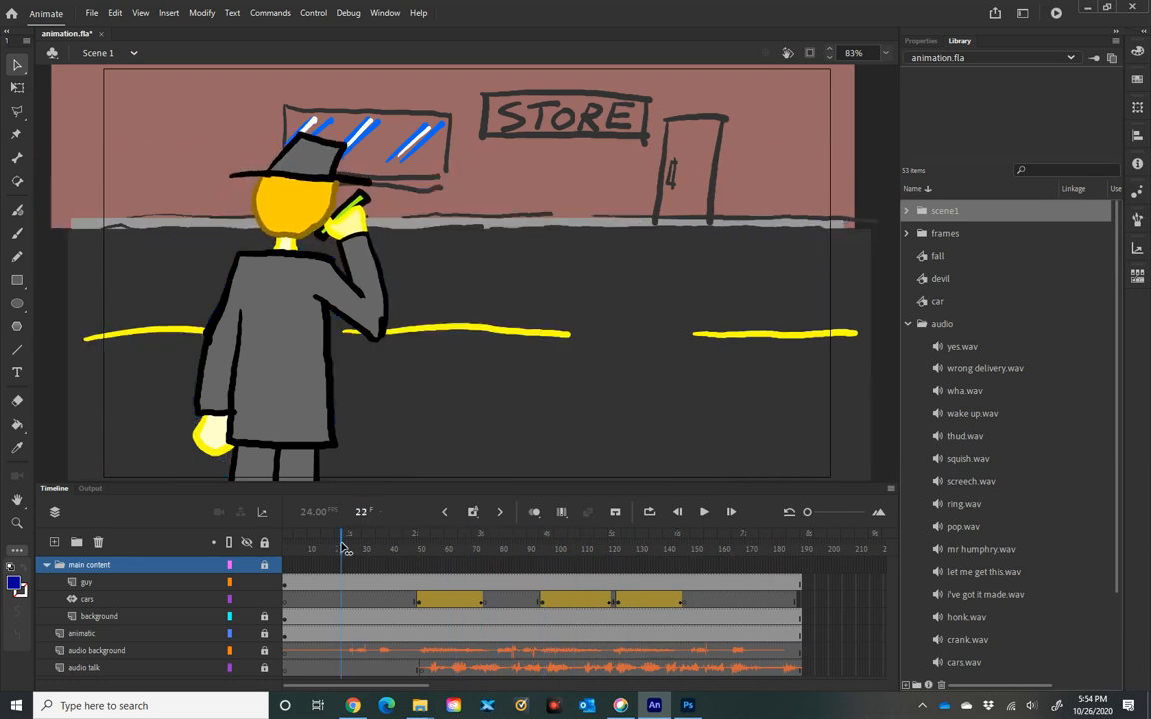
pyautogui.click(341, 545)
# Unlock the background layer to inspect its artwork on frame 1, and lock the layer again
pyautogui.click(265, 616)
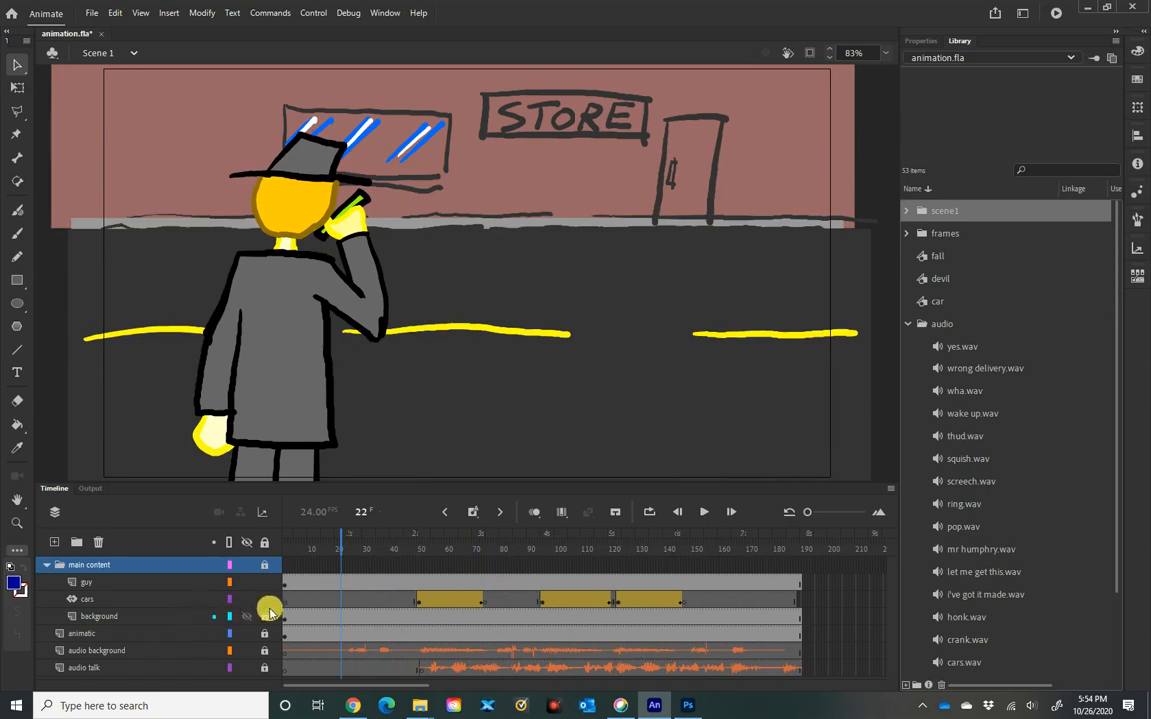
pyautogui.click(266, 618)
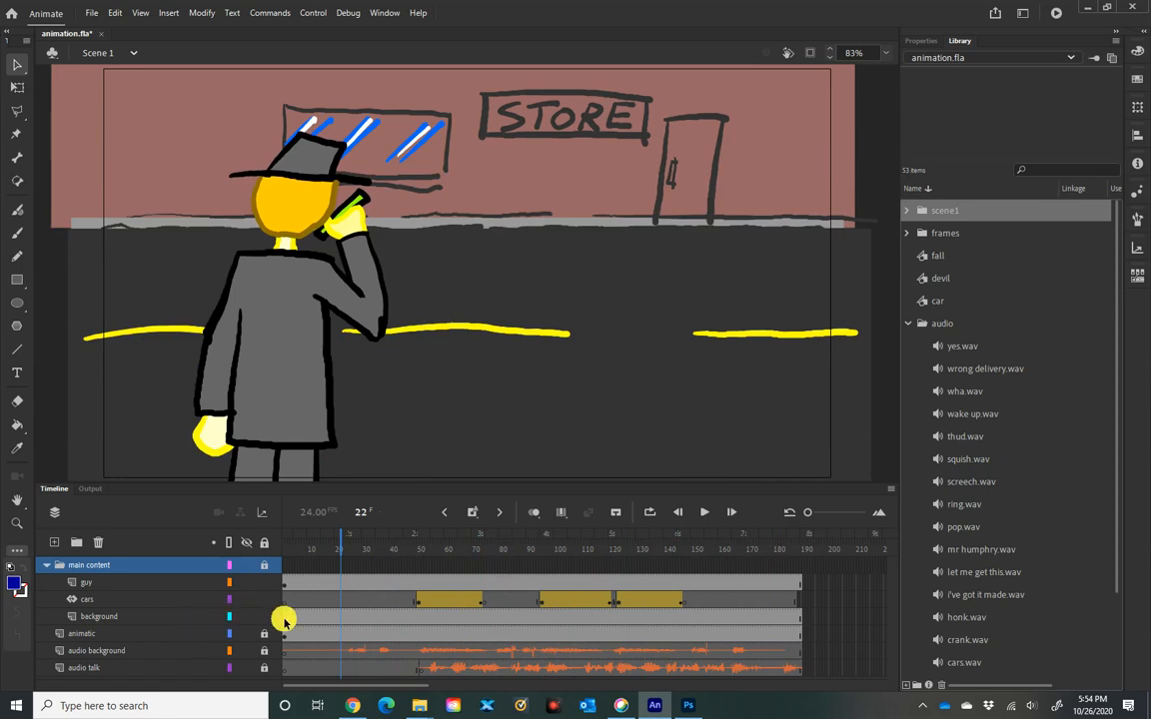
pyautogui.click(286, 618)
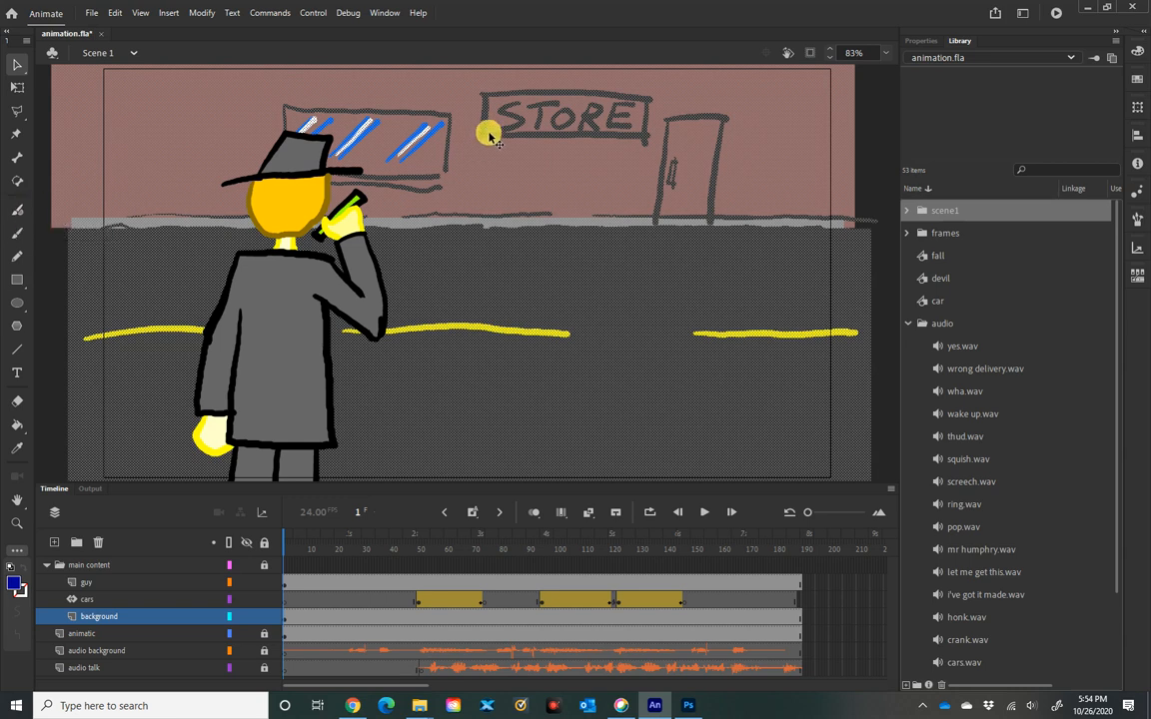
pyautogui.click(47, 304)
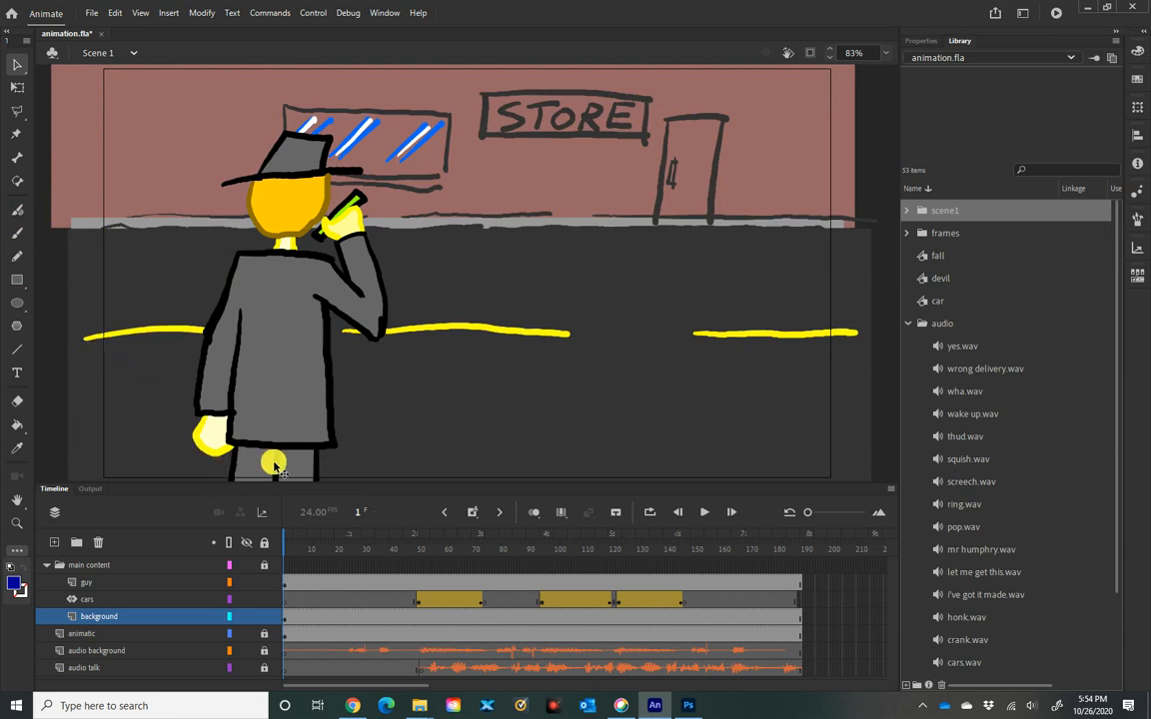
pyautogui.click(262, 568)
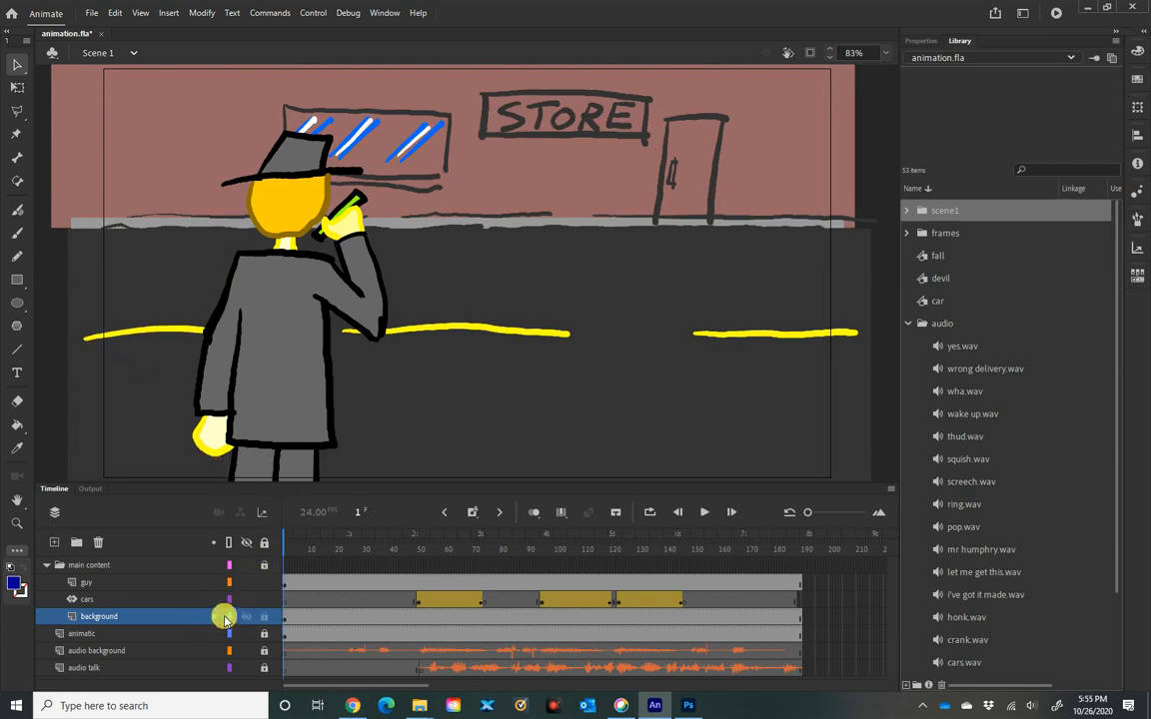
pyautogui.click(264, 616)
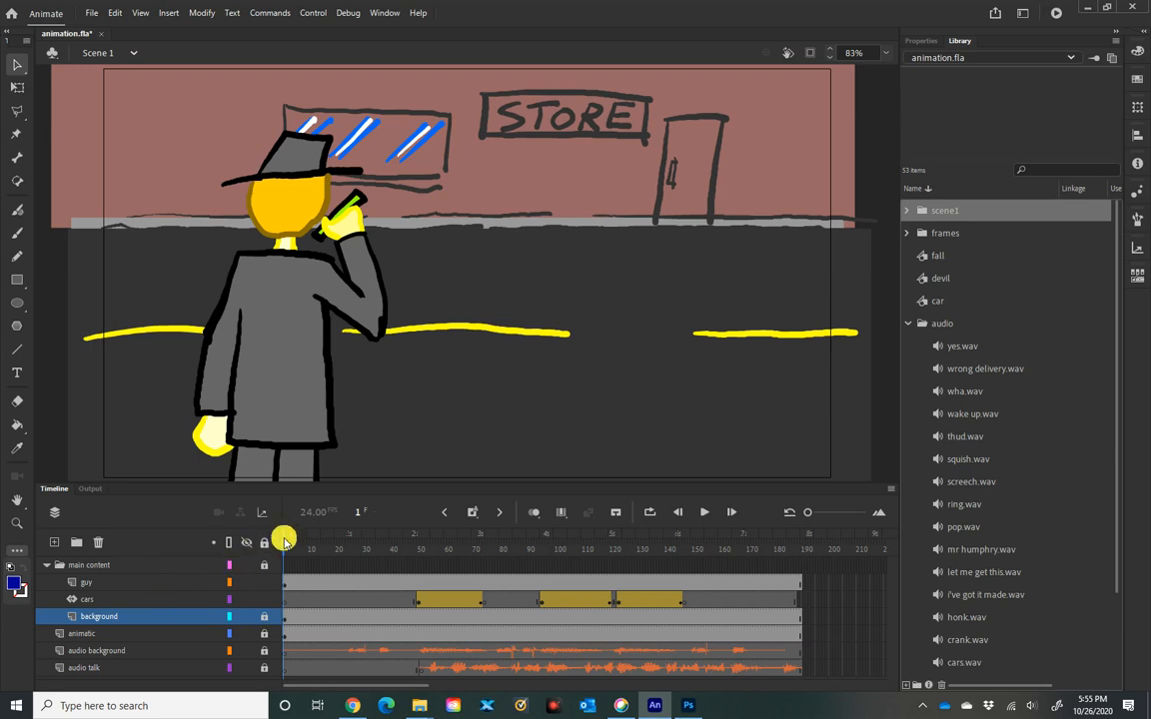
# Scrub from frame 1 to frame 110 to review the cars passing behind the man
pyautogui.moveTo(285, 541); pyautogui.dragTo(440, 537)
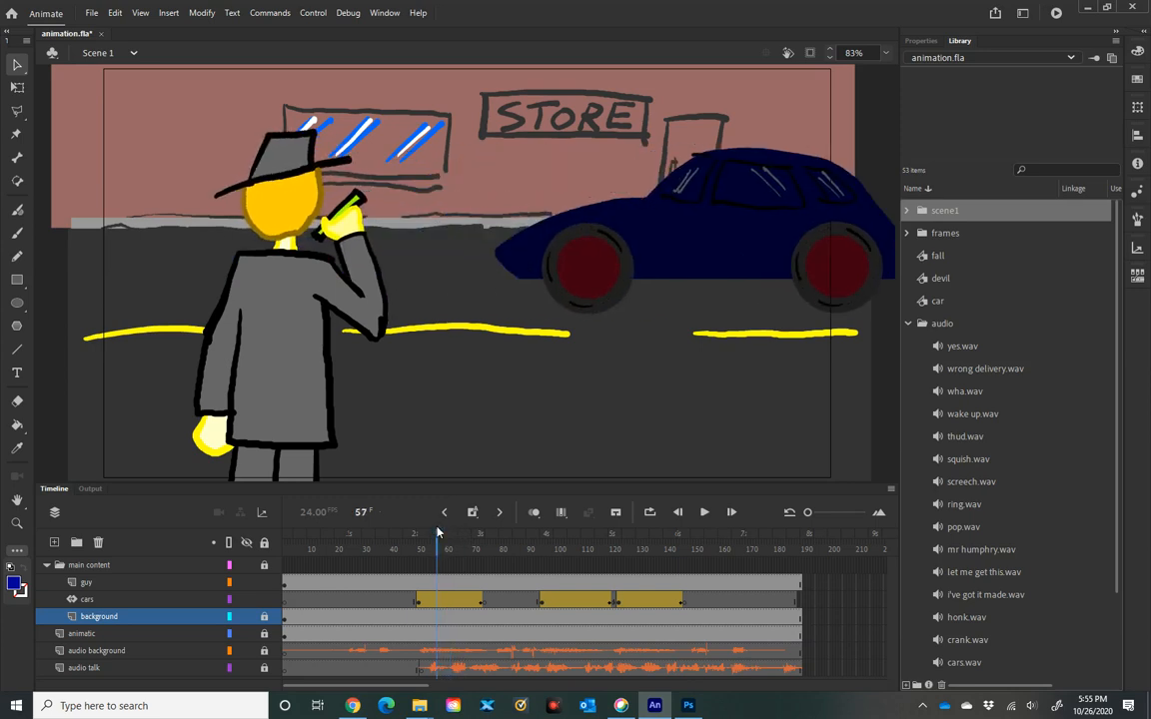
pyautogui.click(436, 545)
pyautogui.moveTo(438, 548); pyautogui.dragTo(585, 540)
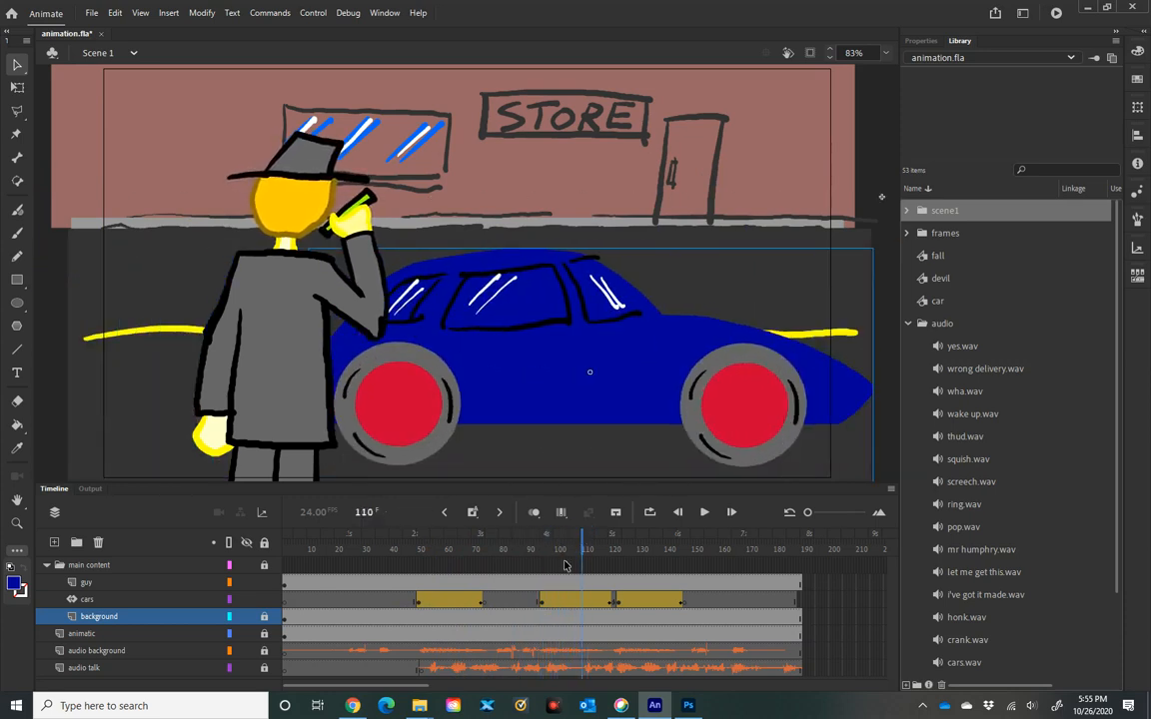
# Select the second motion tween on the cars layer at frame 105 and examine the car's object properties
pyautogui.click(547, 602)
pyautogui.click(543, 605)
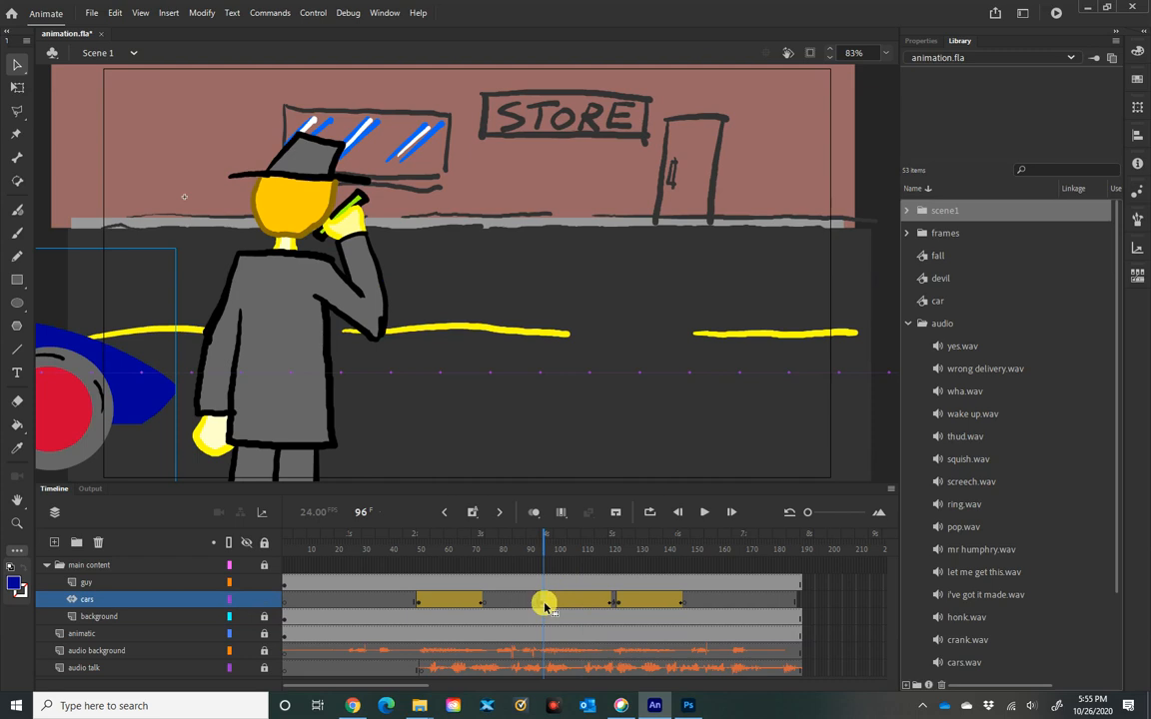
pyautogui.moveTo(539, 547); pyautogui.dragTo(574, 549)
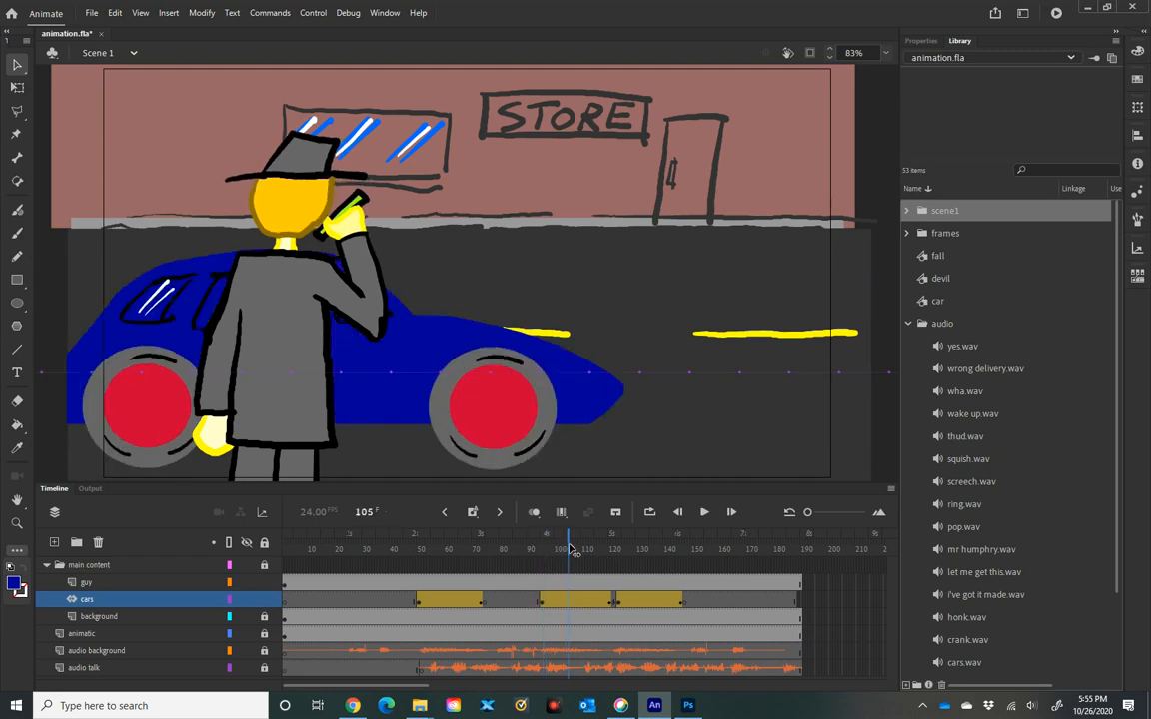
pyautogui.click(569, 601)
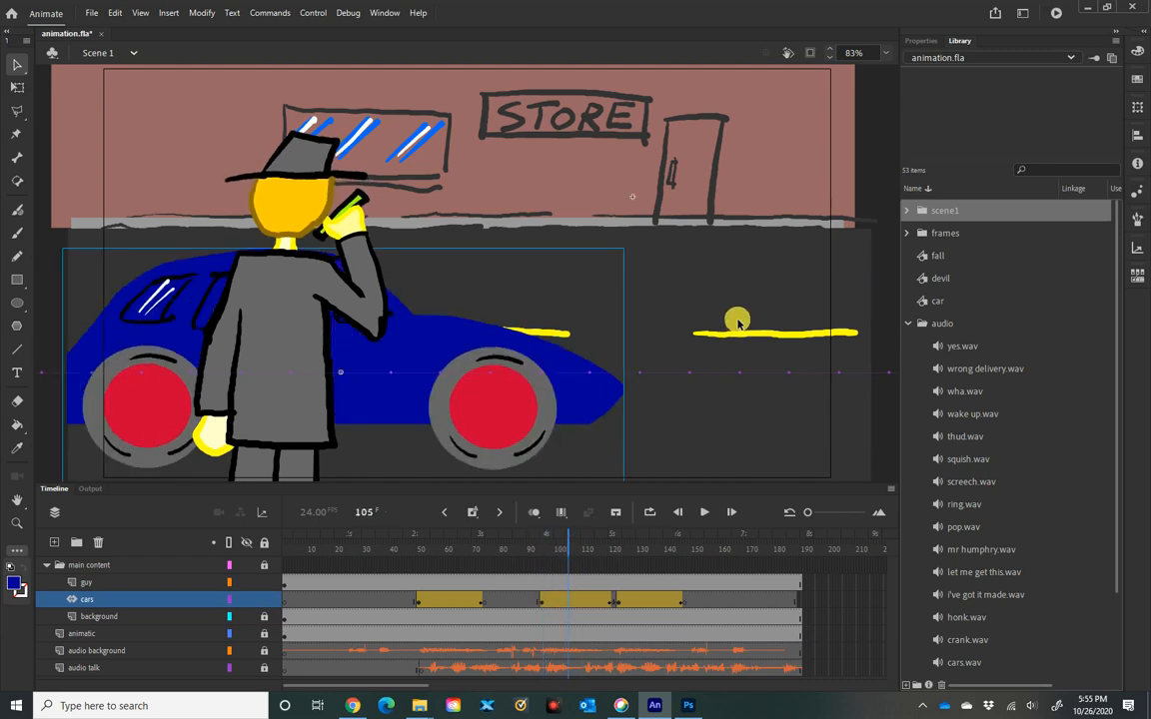
pyautogui.click(920, 41)
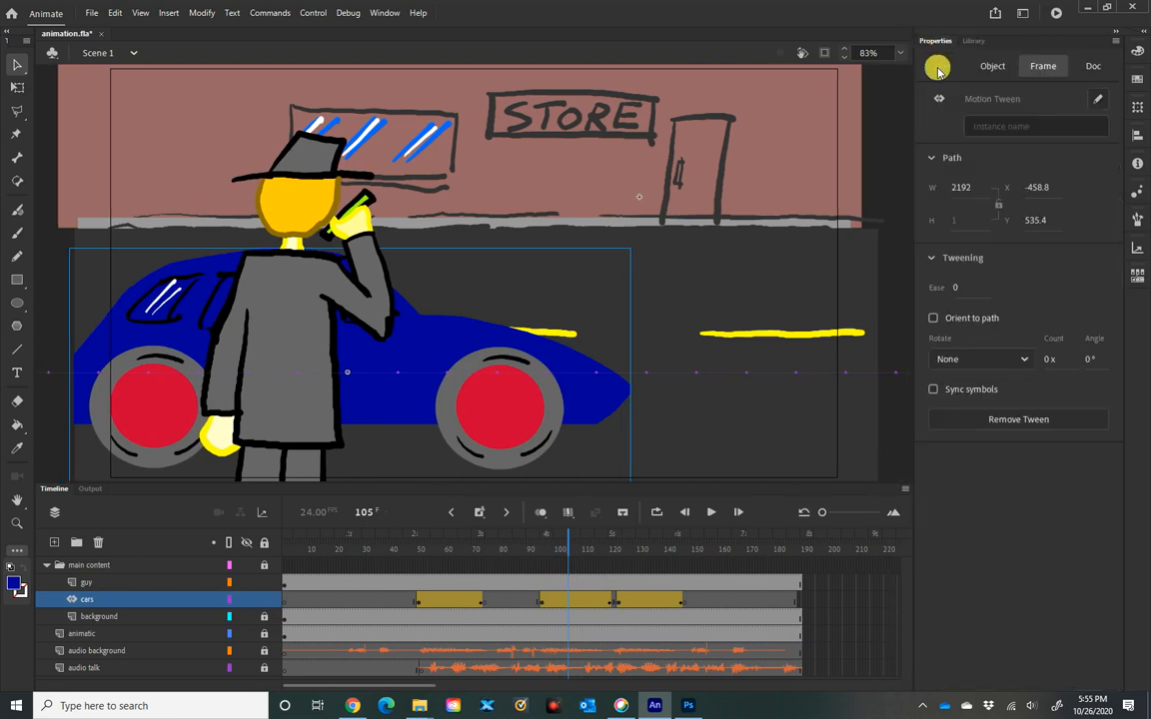
pyautogui.click(992, 67)
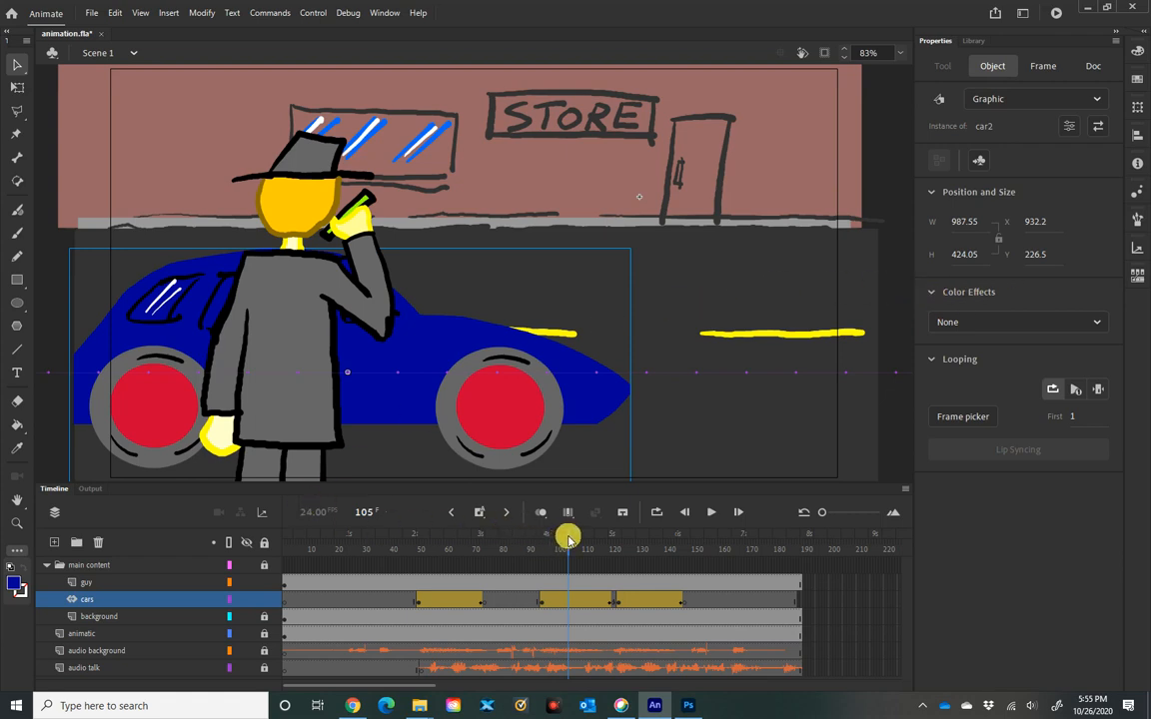
# Select the third motion tween on the cars layer at frame 133 and examine the car's tint settings
pyautogui.moveTo(567, 539); pyautogui.dragTo(644, 548)
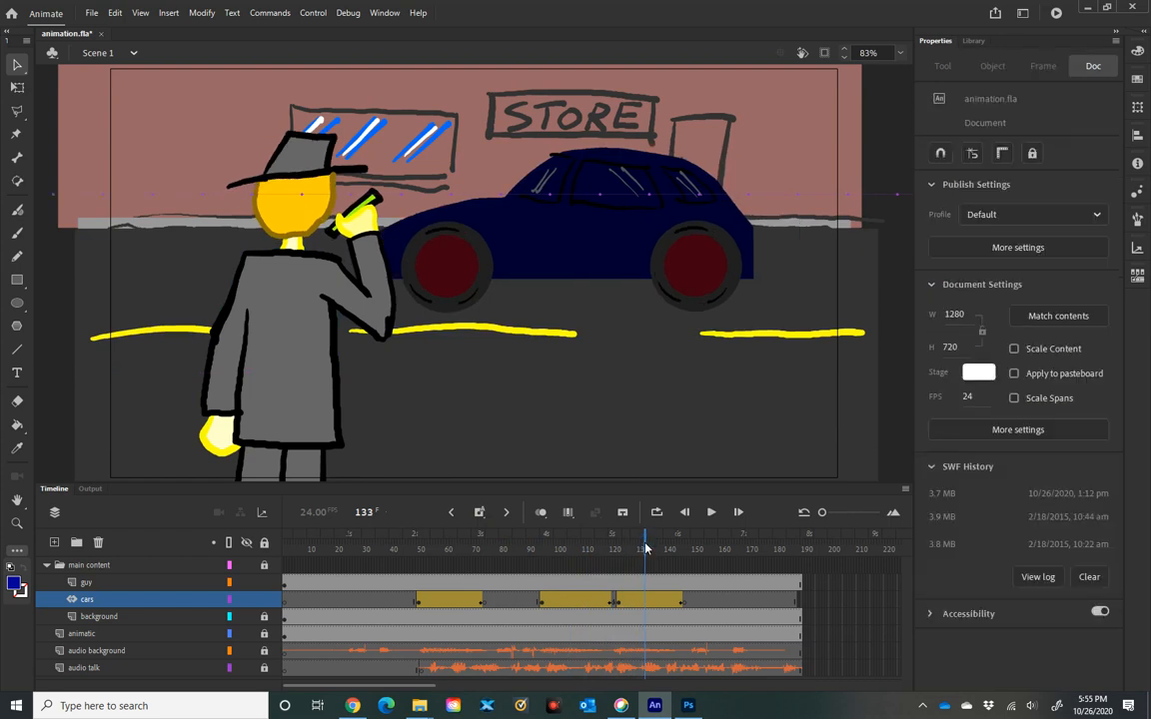
pyautogui.click(645, 600)
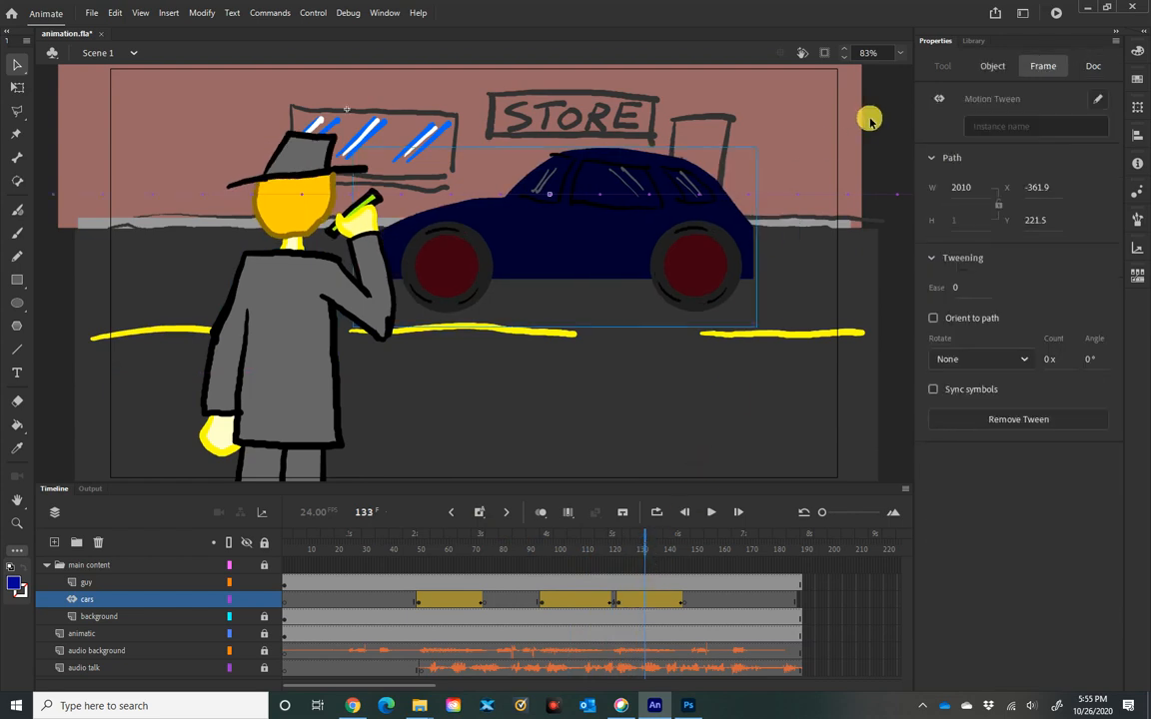
pyautogui.click(994, 66)
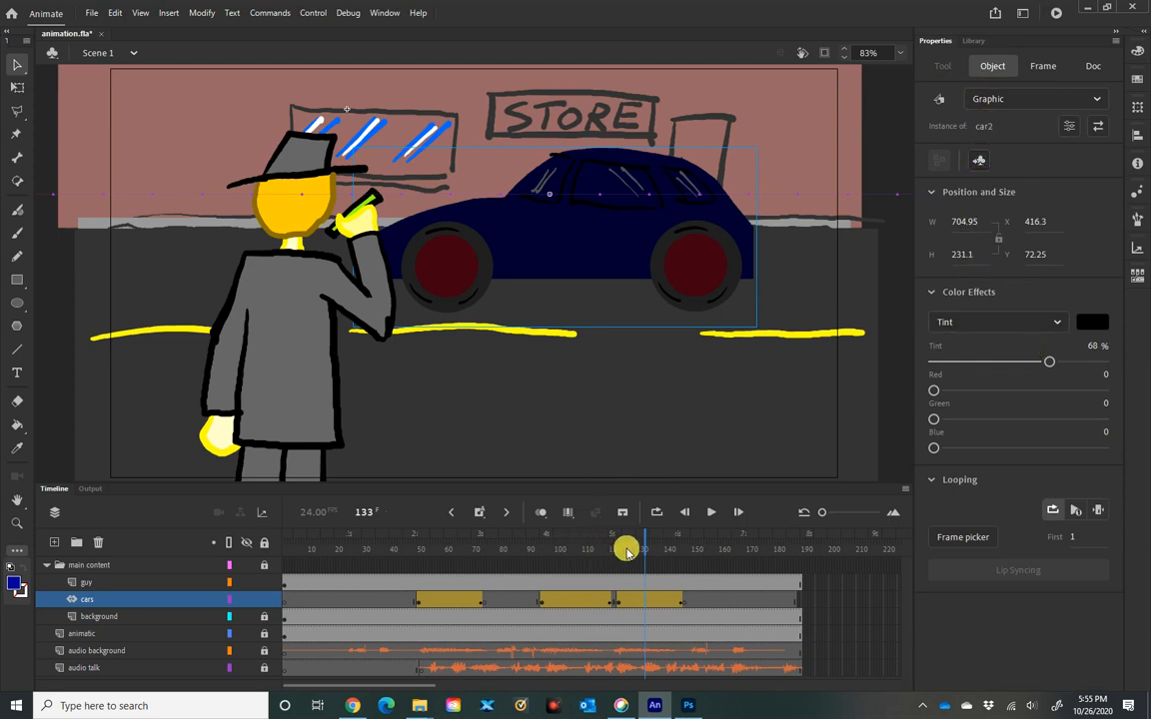
pyautogui.moveTo(645, 545)
pyautogui.mouseDown()
pyautogui.moveTo(567, 549)
pyautogui.moveTo(642, 548)
pyautogui.mouseUp()
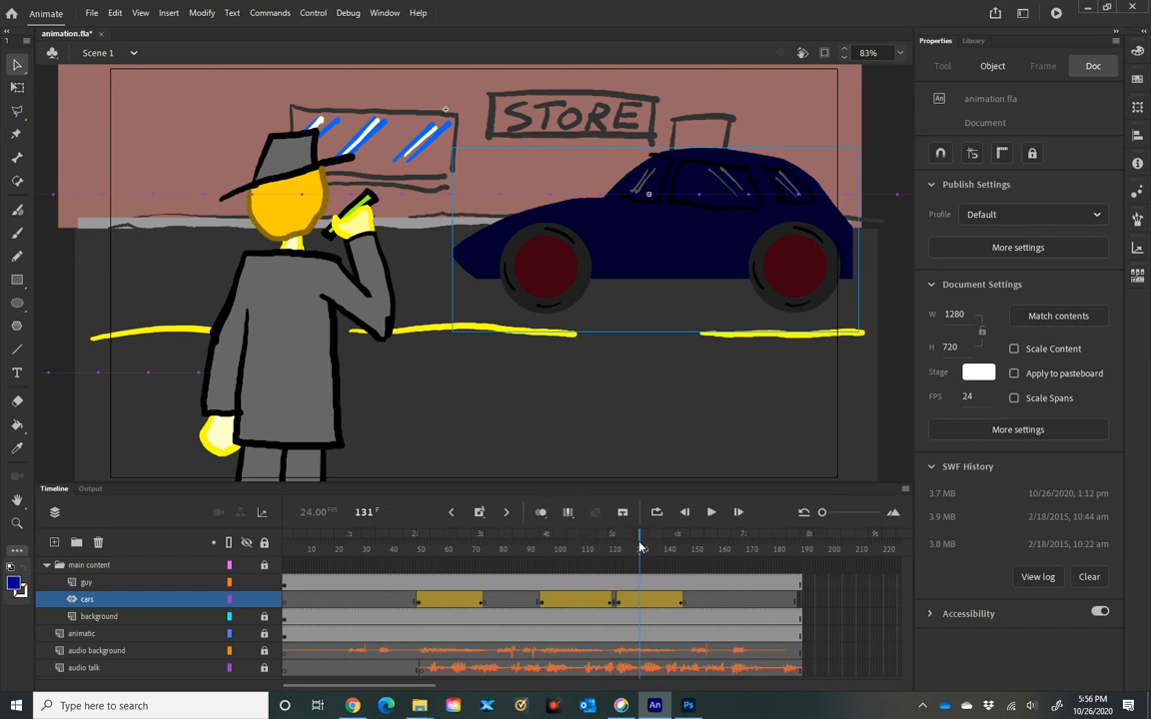
# Copy the frames spanning the first motion tween on the cars layer, up to frame 77
pyautogui.moveTo(575, 541); pyautogui.dragTo(474, 540)
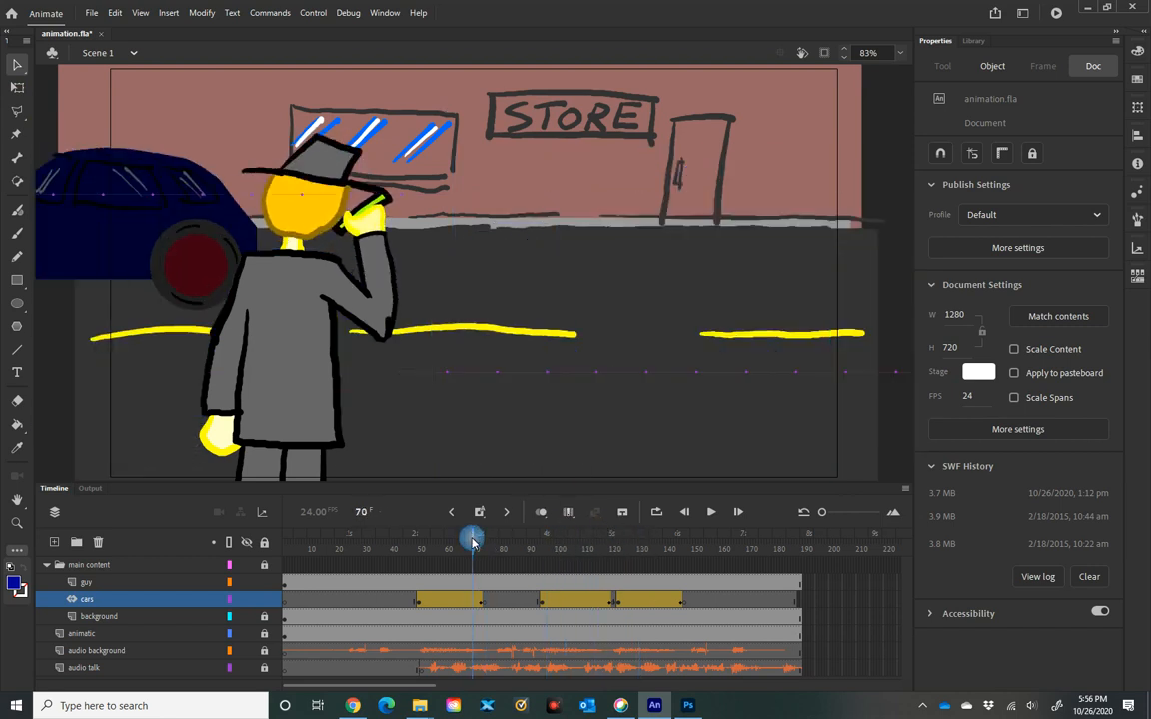
pyautogui.click(420, 601)
pyautogui.moveTo(419, 602); pyautogui.dragTo(487, 603)
pyautogui.moveTo(412, 602); pyautogui.dragTo(490, 606)
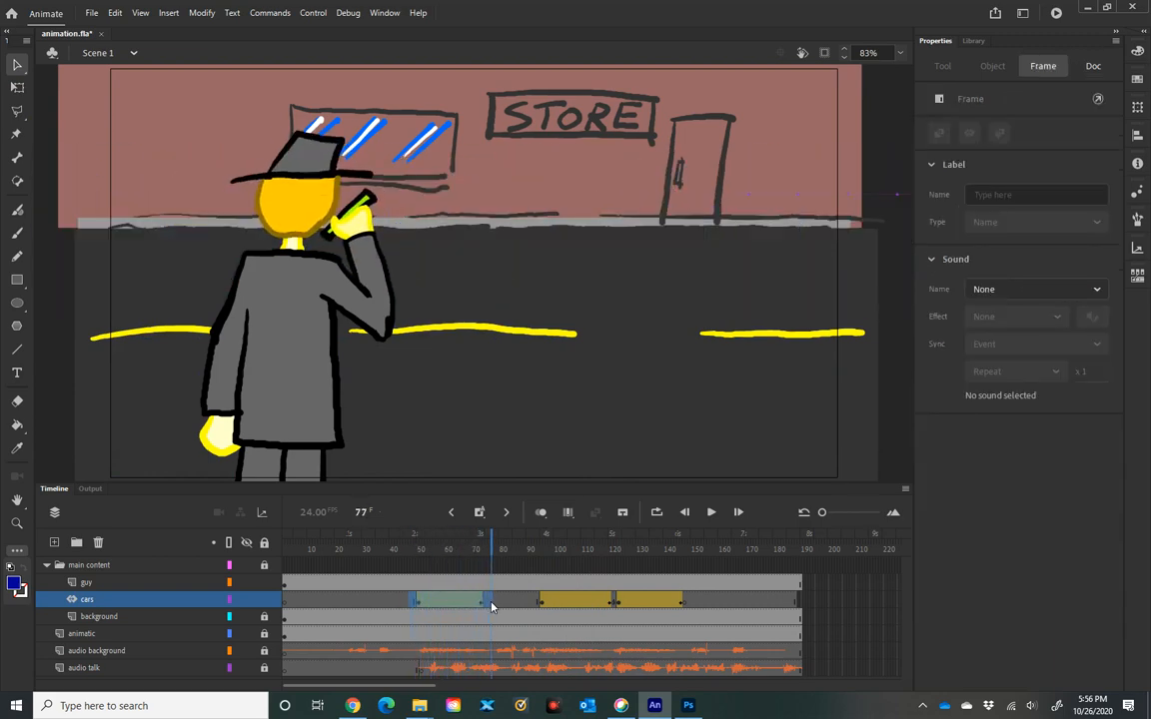
pyautogui.rightClick(426, 604)
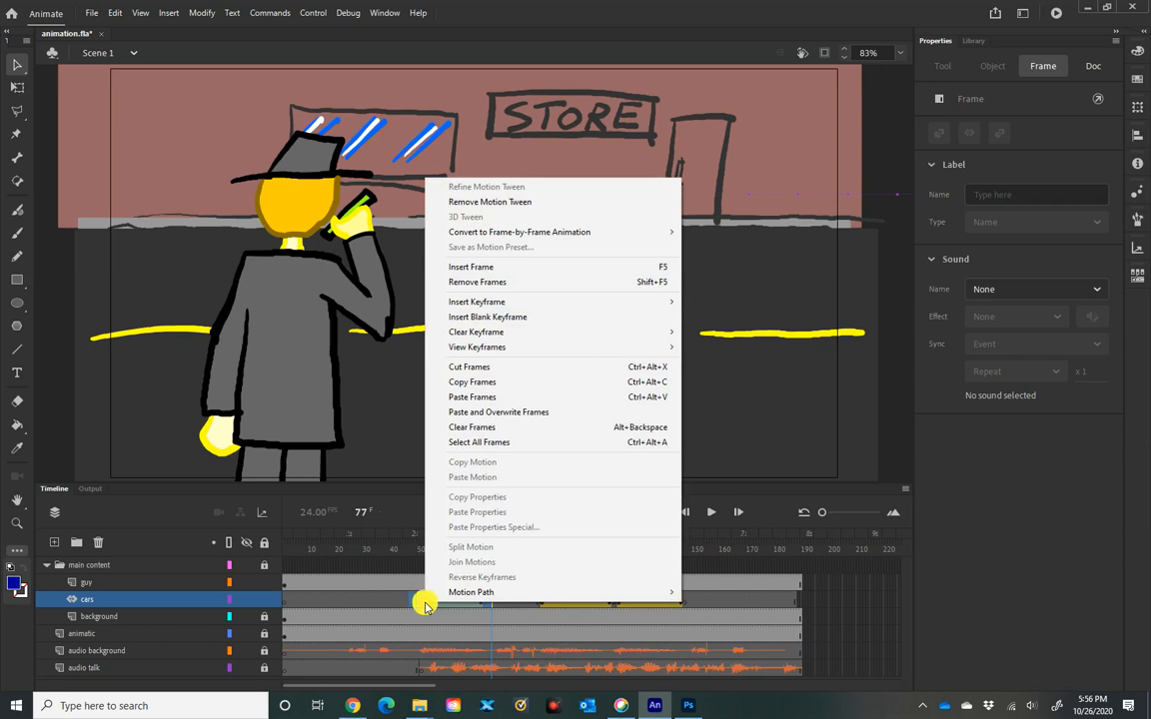
pyautogui.click(470, 381)
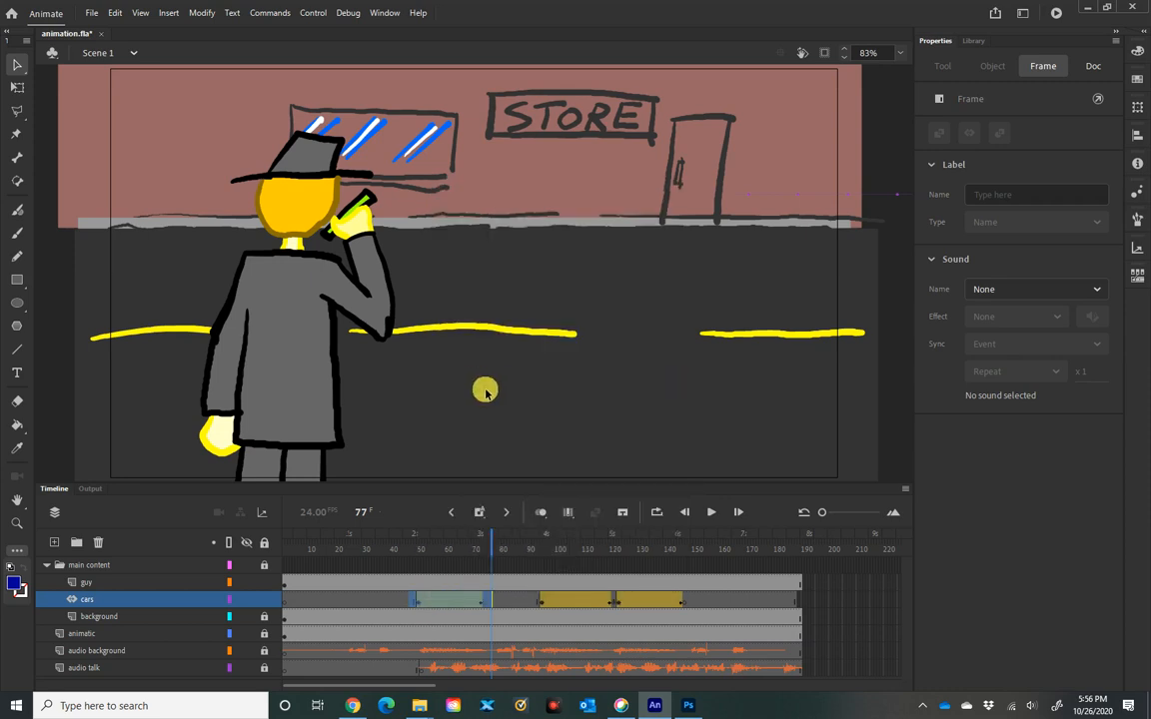
# Paste the copied frames over the third motion tween's span on the cars layer, starting at frame 122
pyautogui.moveTo(492, 540); pyautogui.dragTo(622, 549)
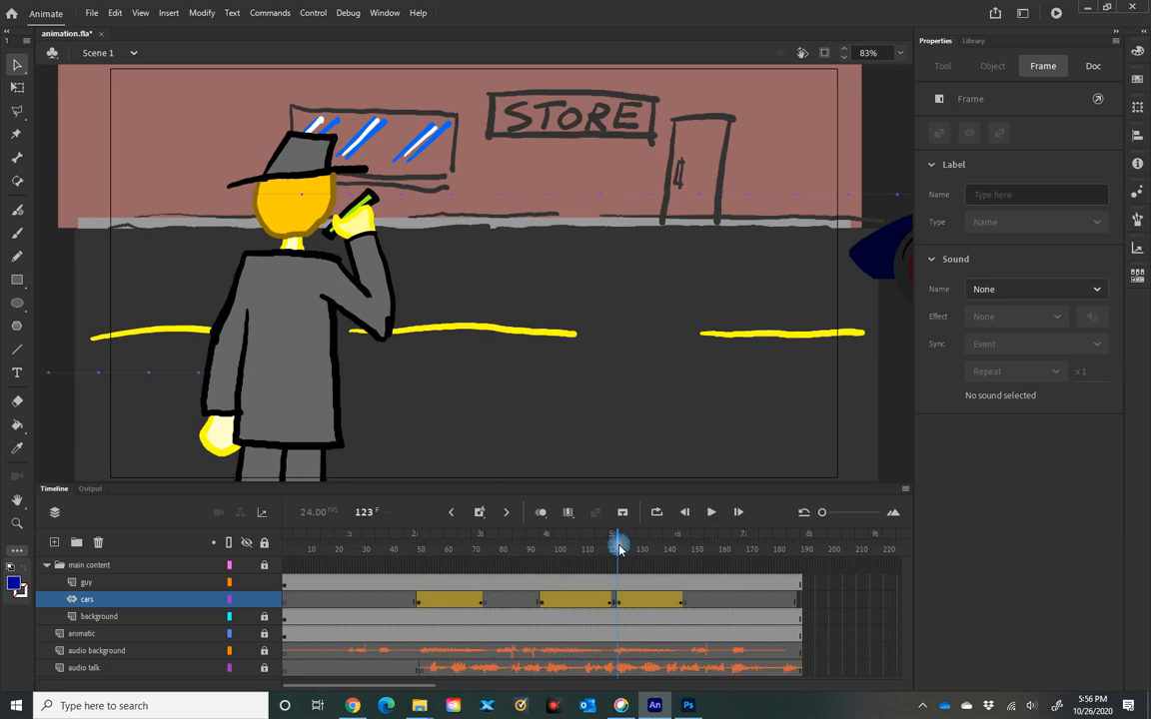
pyautogui.moveTo(693, 596); pyautogui.dragTo(616, 604)
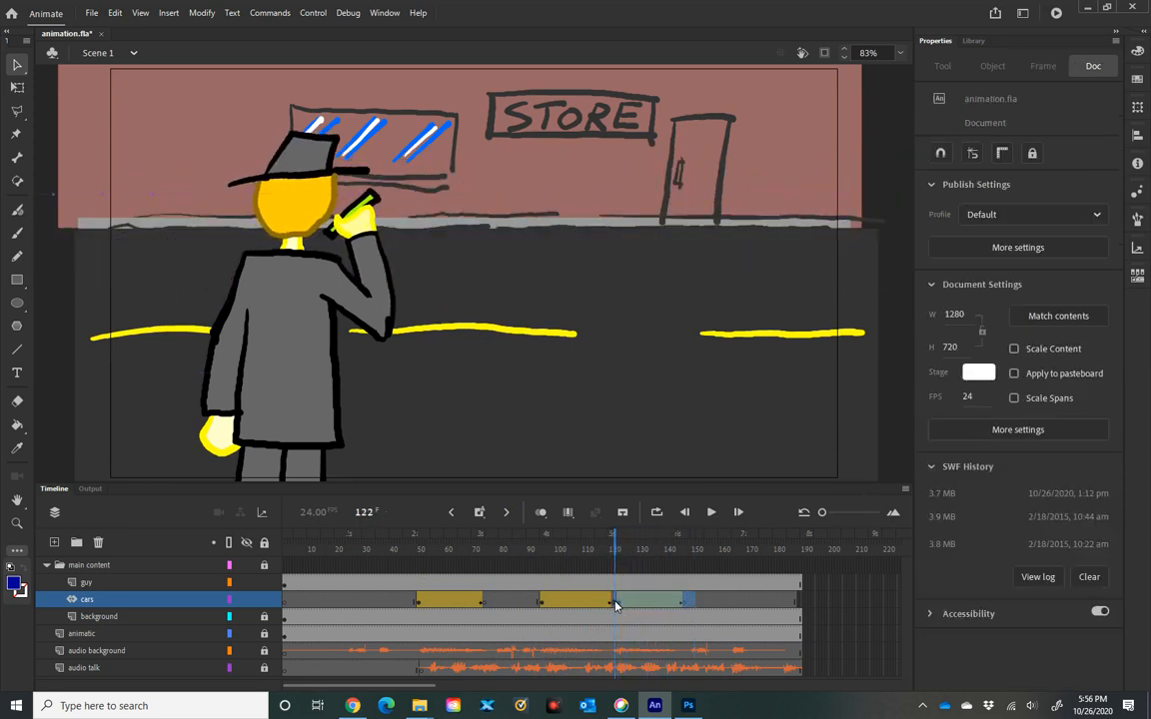
pyautogui.rightClick(619, 604)
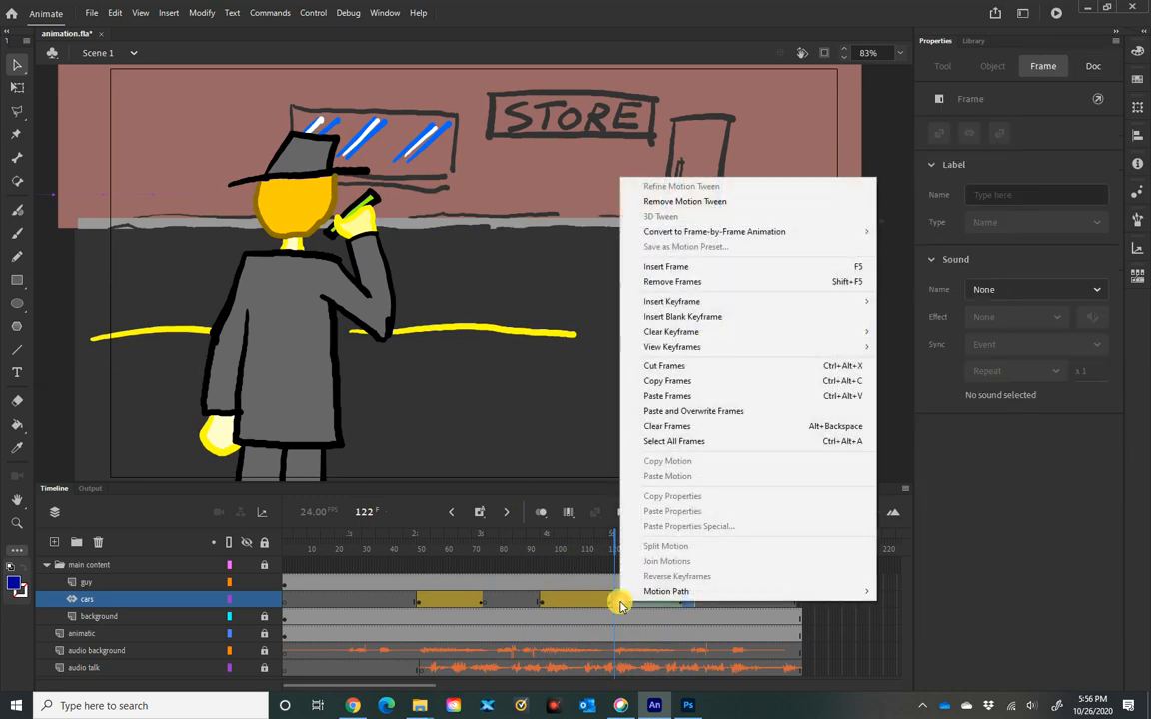
pyautogui.moveTo(671, 344)
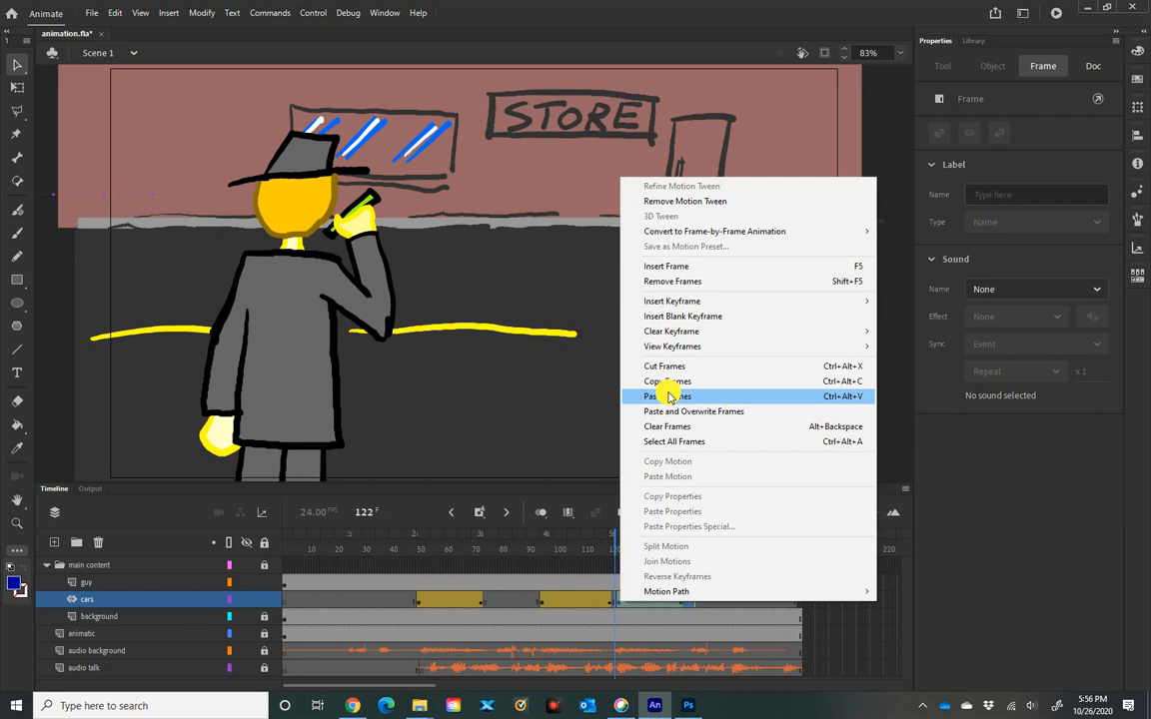
pyautogui.click(669, 397)
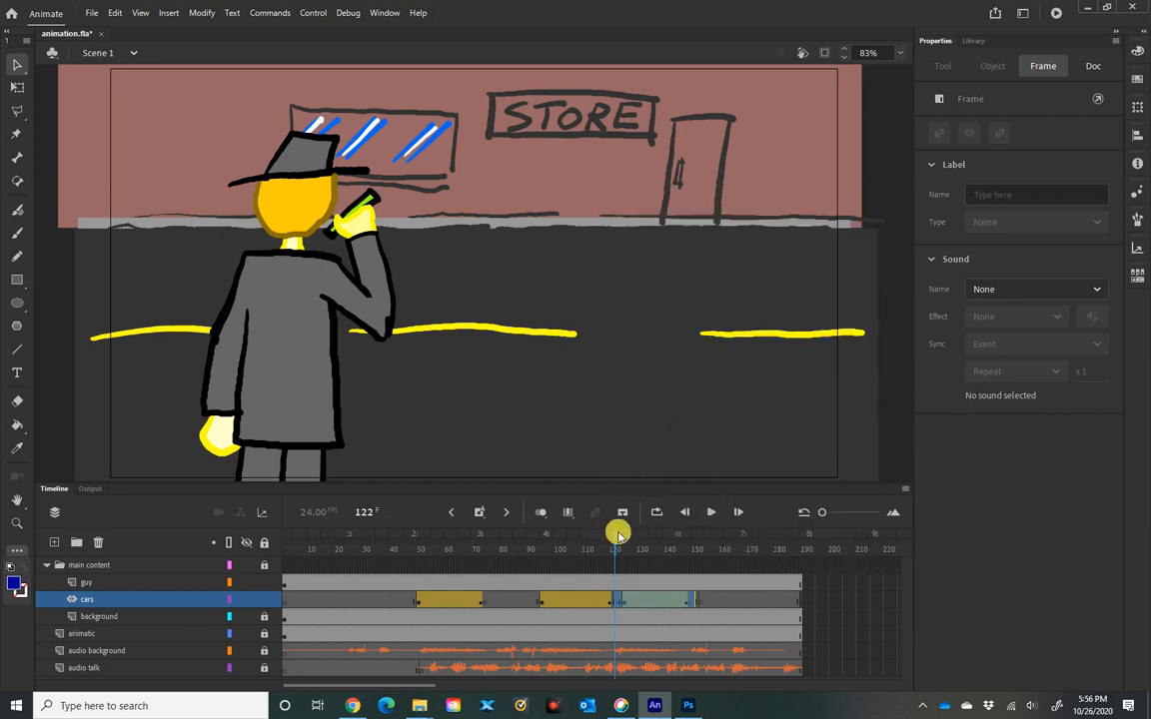
# Scrub the second tween from frame 96 to 112 and open the car2 symbol from the library's scene1 folder
pyautogui.moveTo(616, 535); pyautogui.dragTo(545, 545)
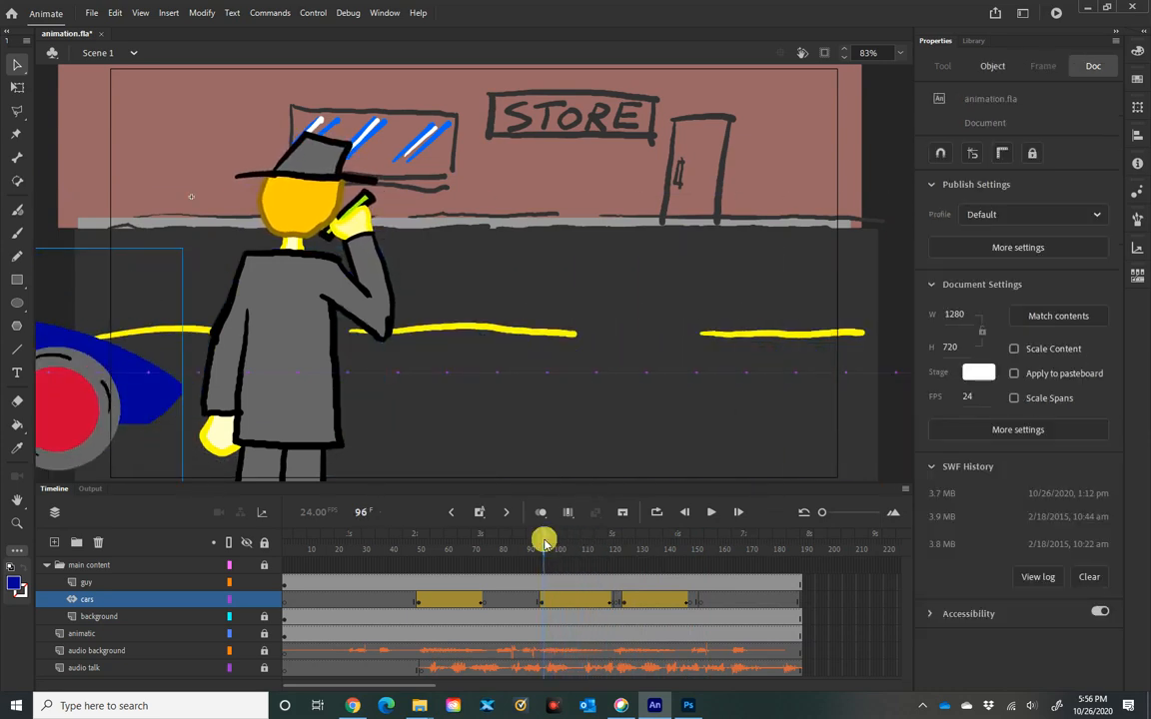
pyautogui.moveTo(544, 542); pyautogui.dragTo(588, 545)
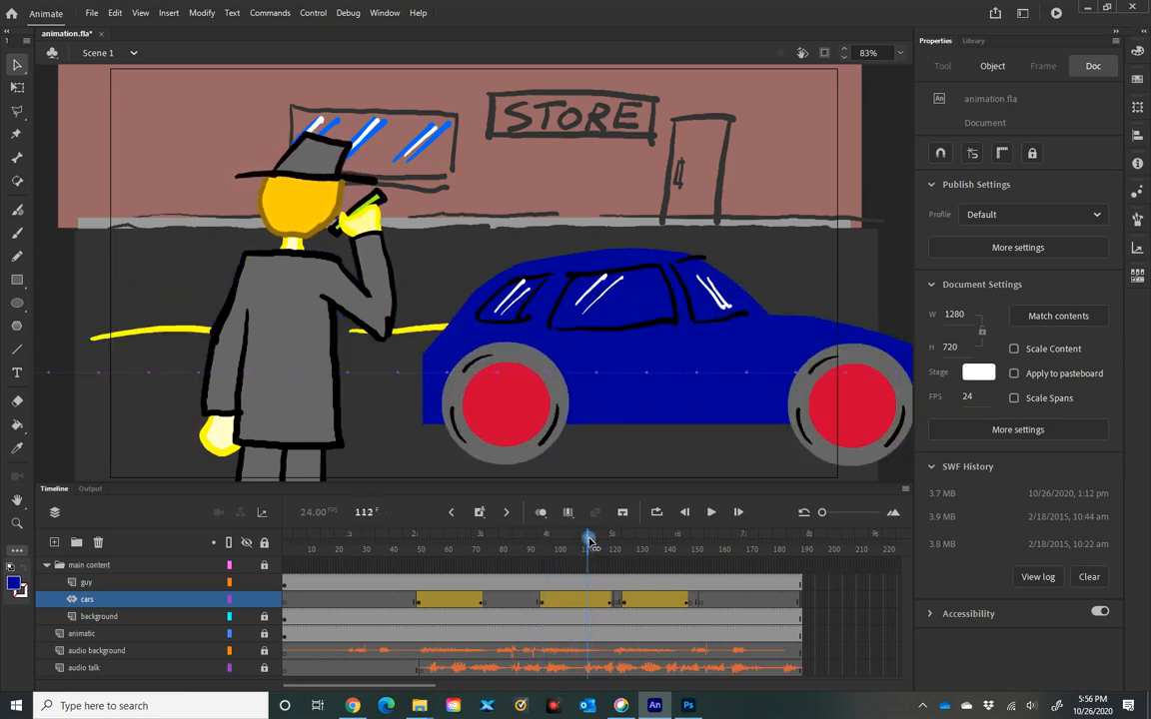
pyautogui.click(965, 41)
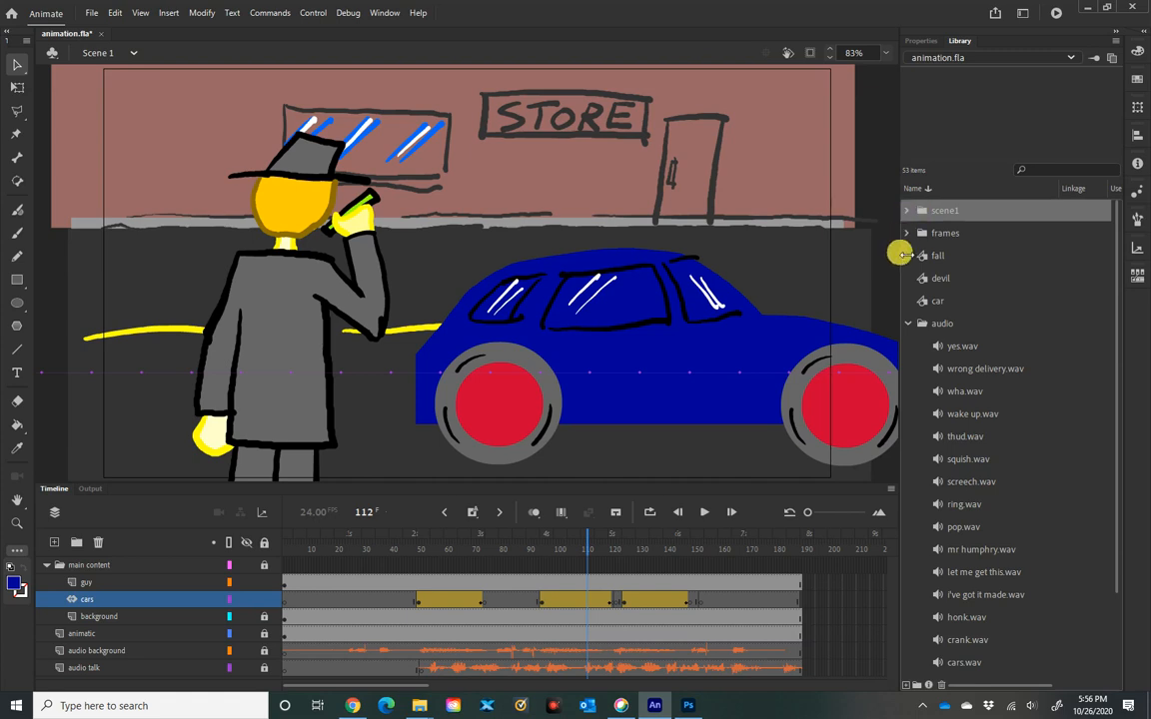
pyautogui.click(903, 325)
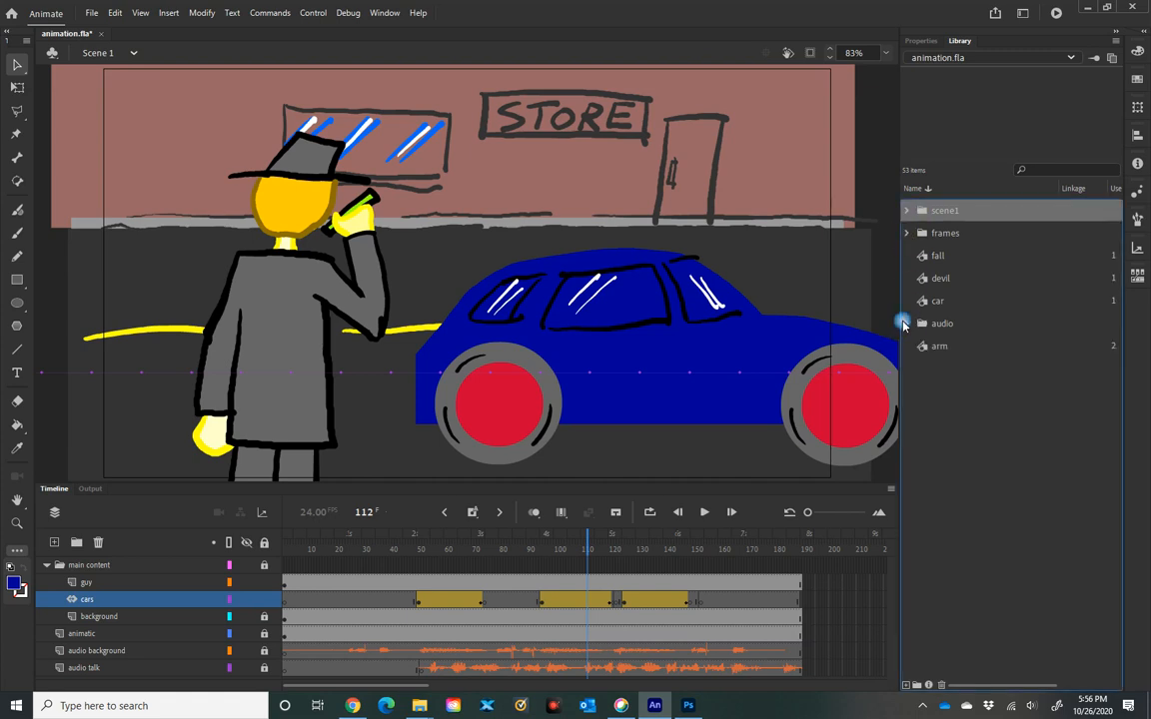
pyautogui.click(907, 212)
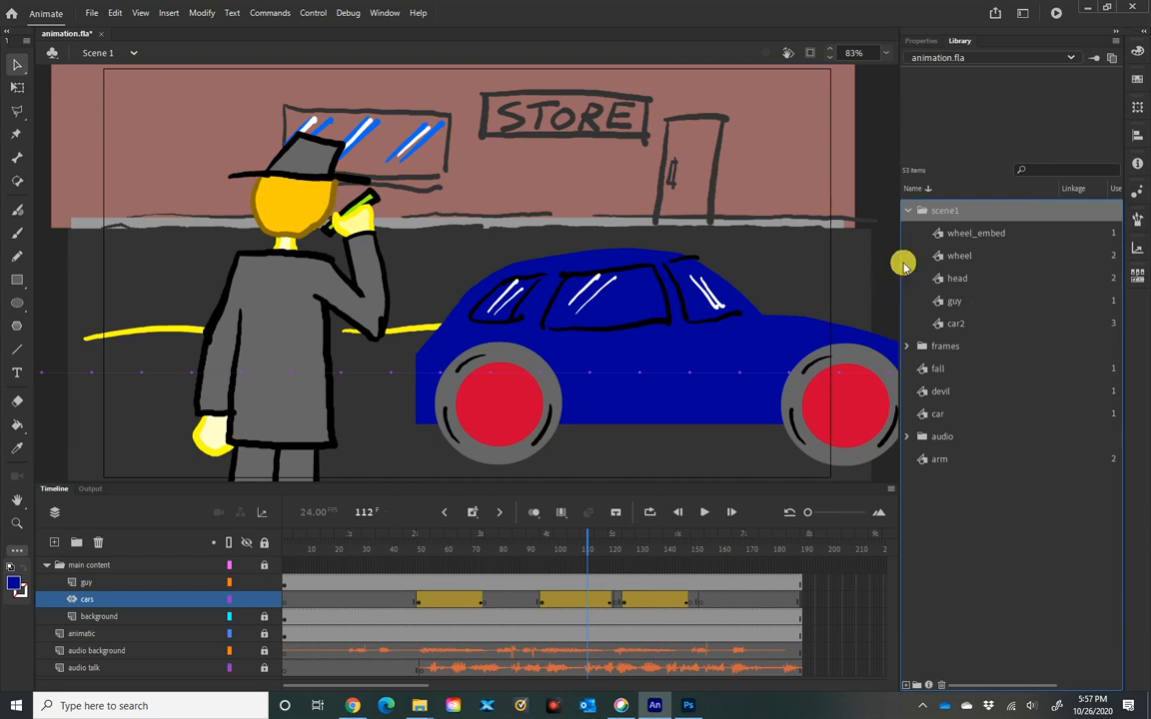
pyautogui.click(944, 325)
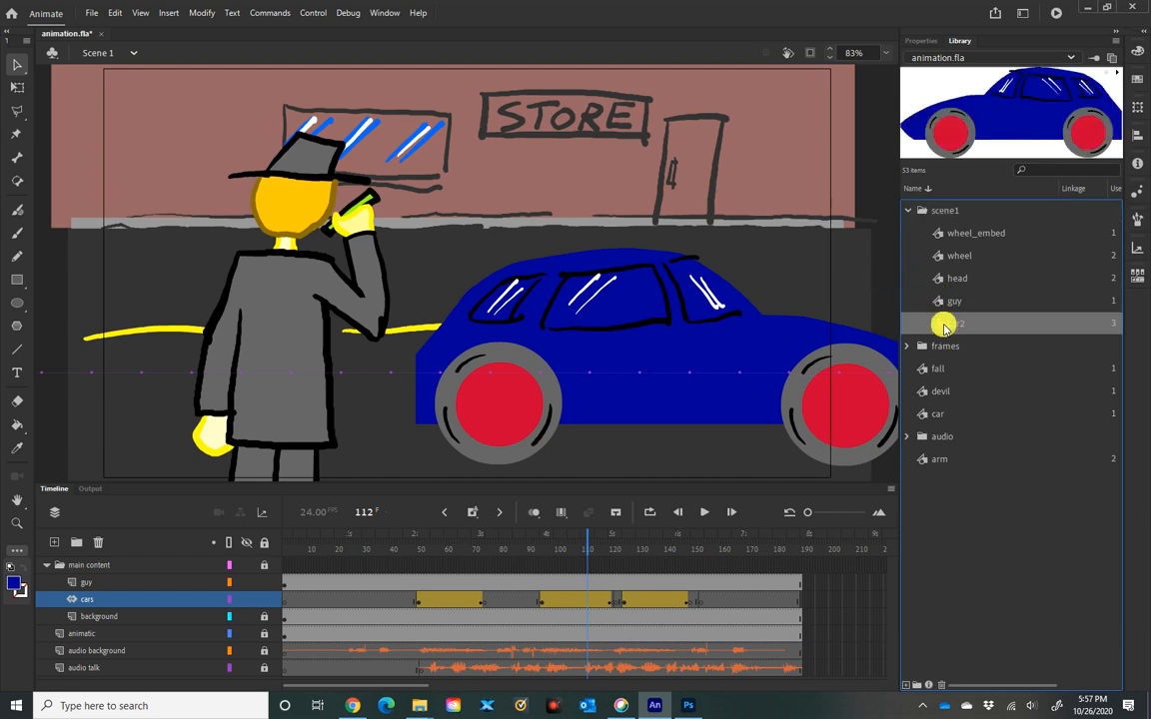
pyautogui.doubleClick(939, 325)
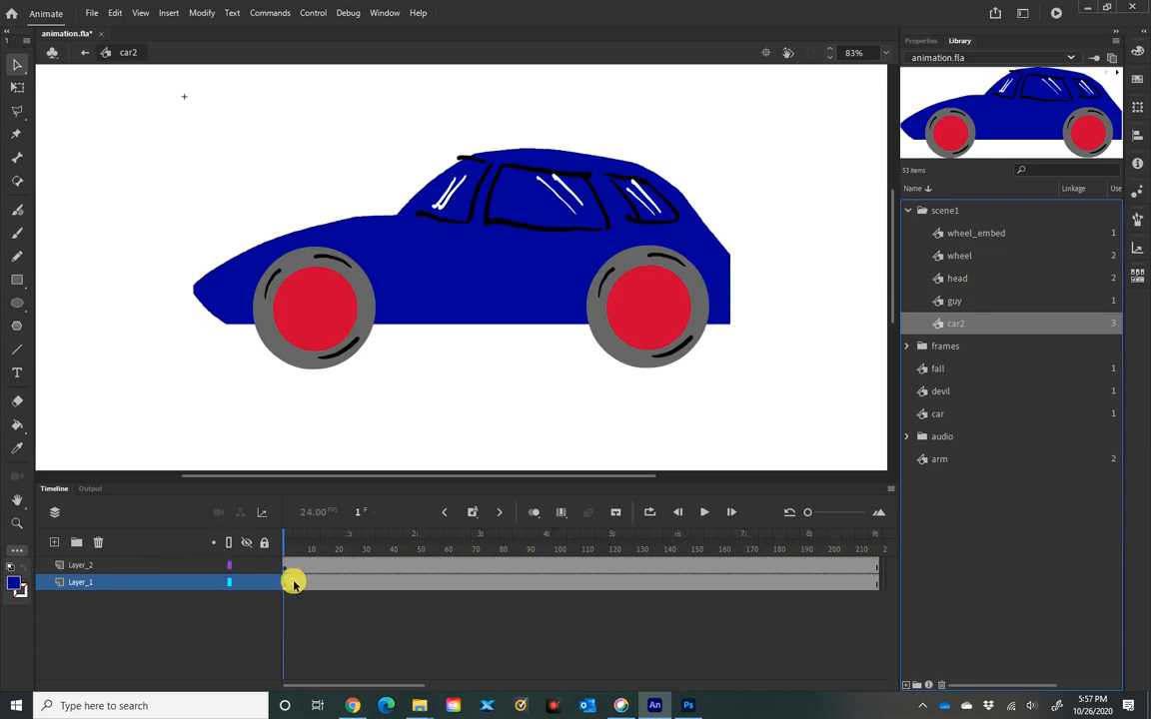
# Scrub the car2 timeline to watch the wheels turn and examine the object properties of both wheel instances
pyautogui.moveTo(287, 543); pyautogui.dragTo(456, 542)
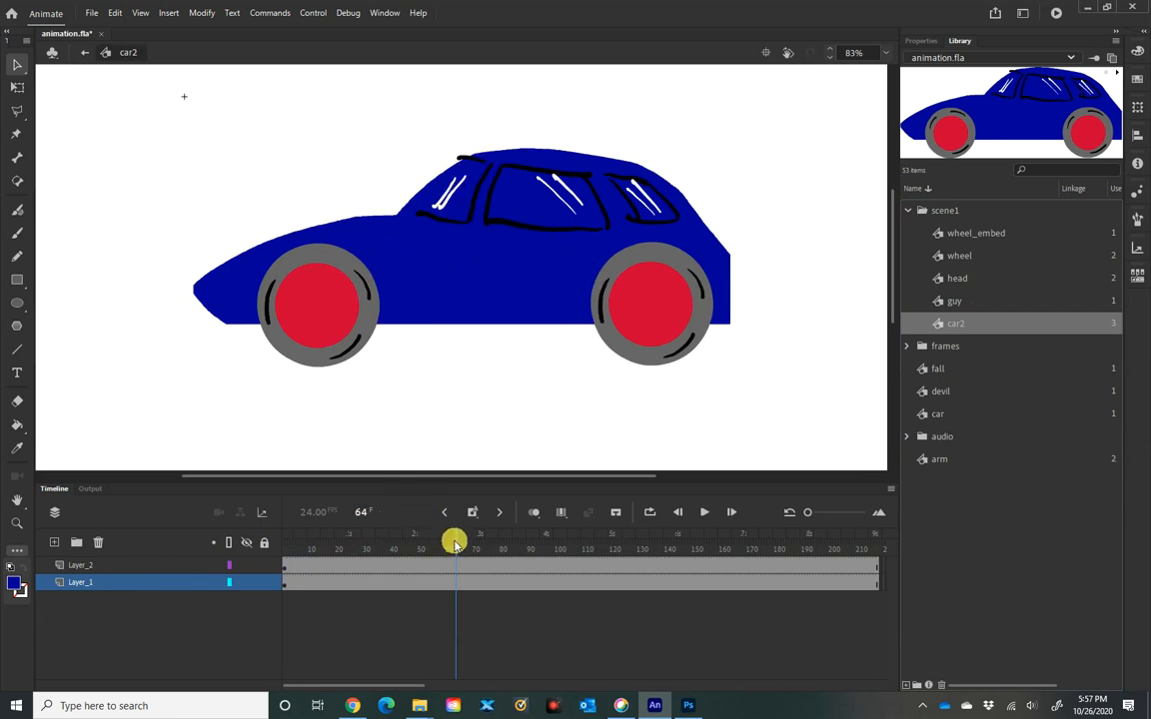
pyautogui.moveTo(454, 543); pyautogui.dragTo(350, 543)
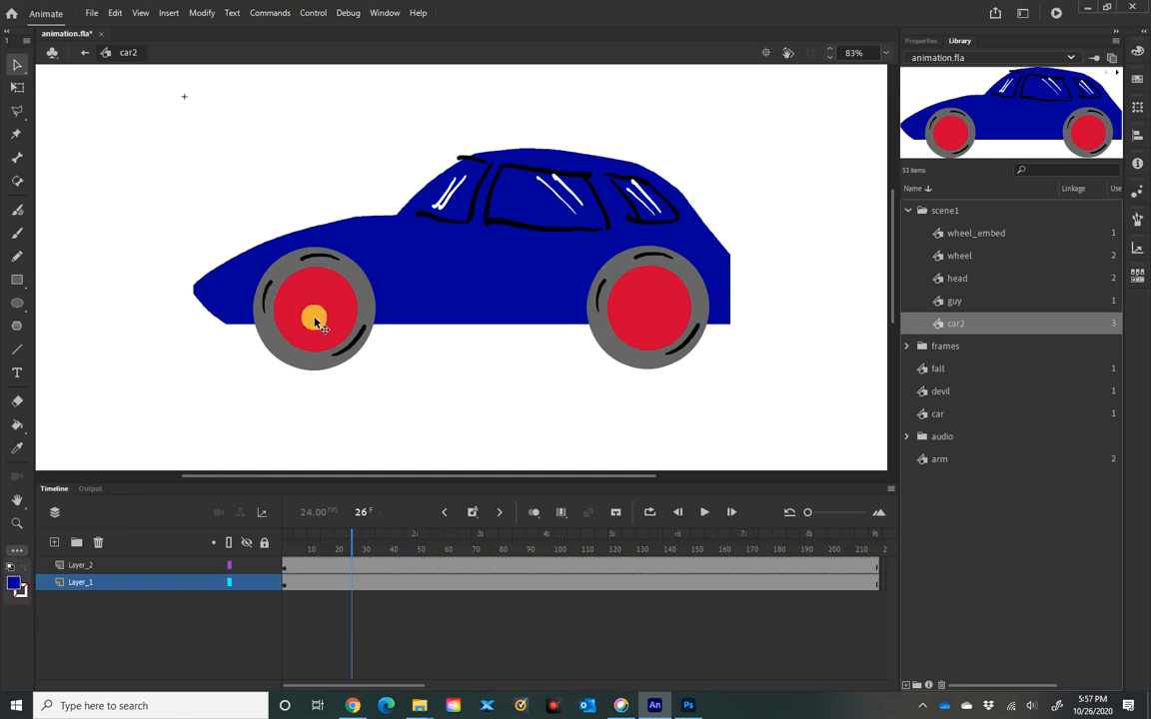
pyautogui.click(311, 316)
pyautogui.click(636, 313)
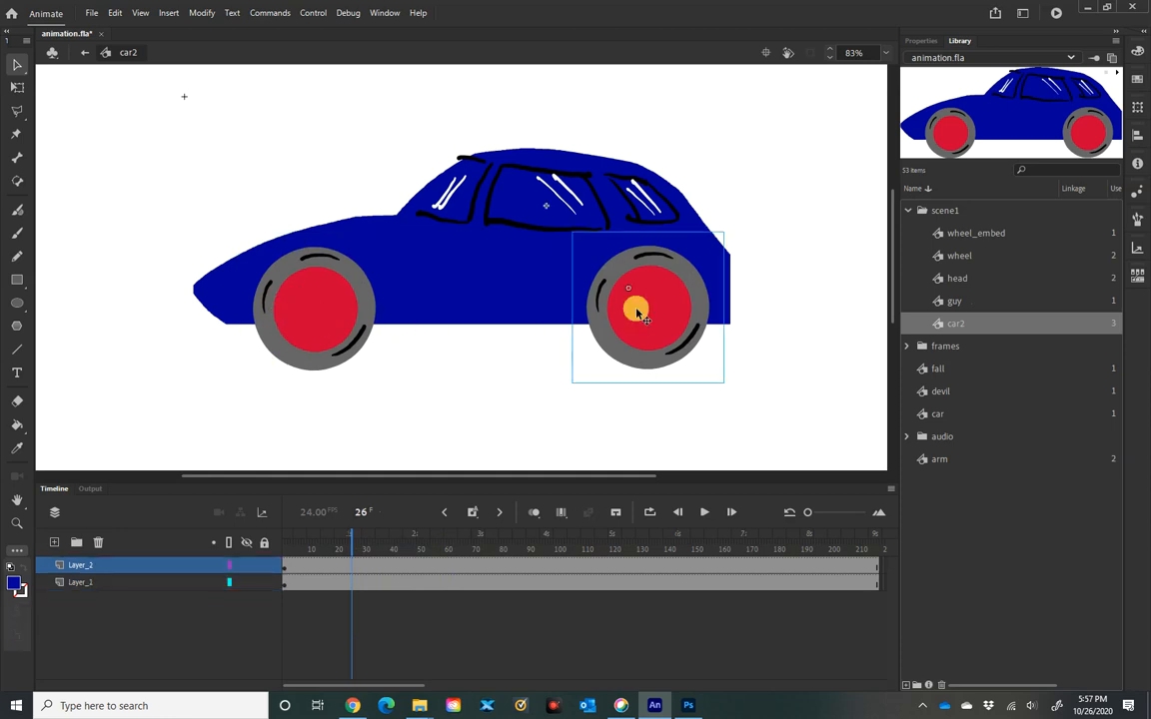
pyautogui.click(921, 46)
pyautogui.click(921, 43)
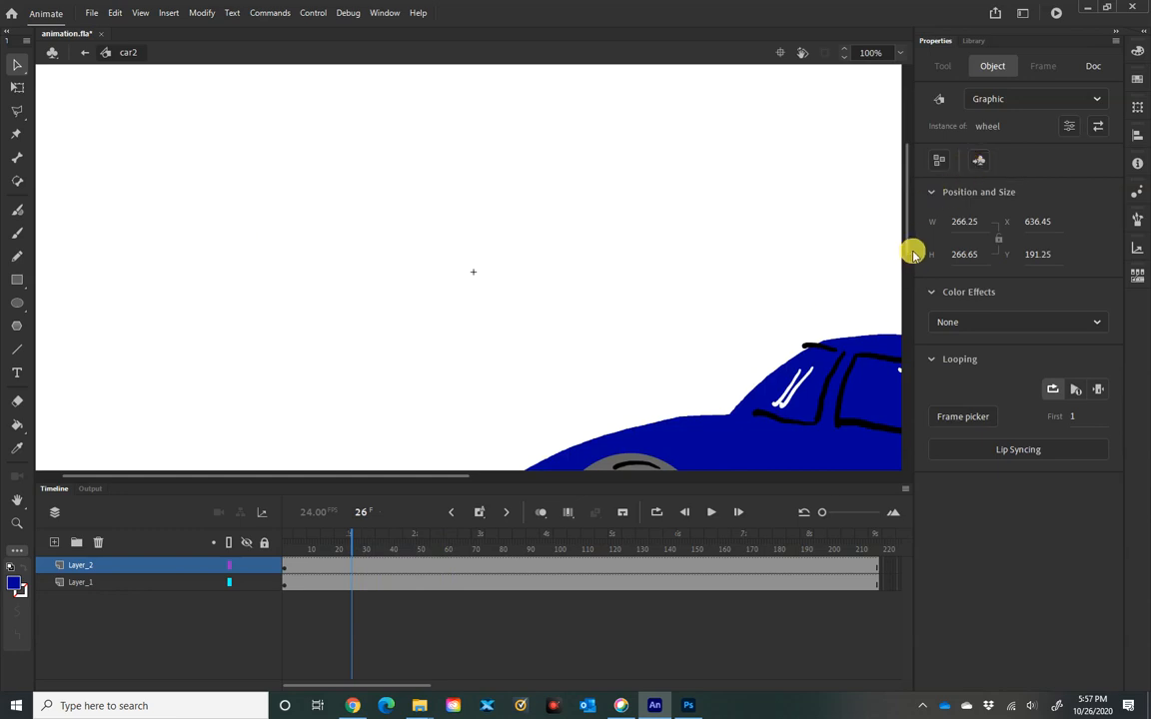
pyautogui.moveTo(909, 249); pyautogui.dragTo(912, 300)
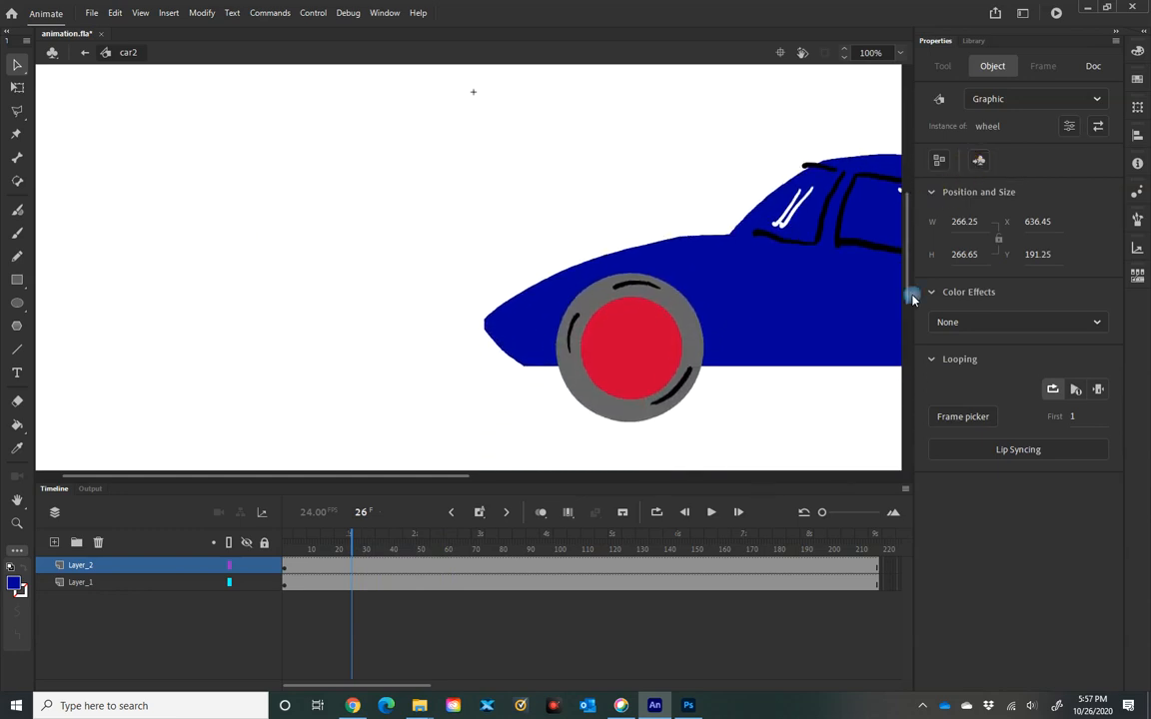
pyautogui.click(637, 352)
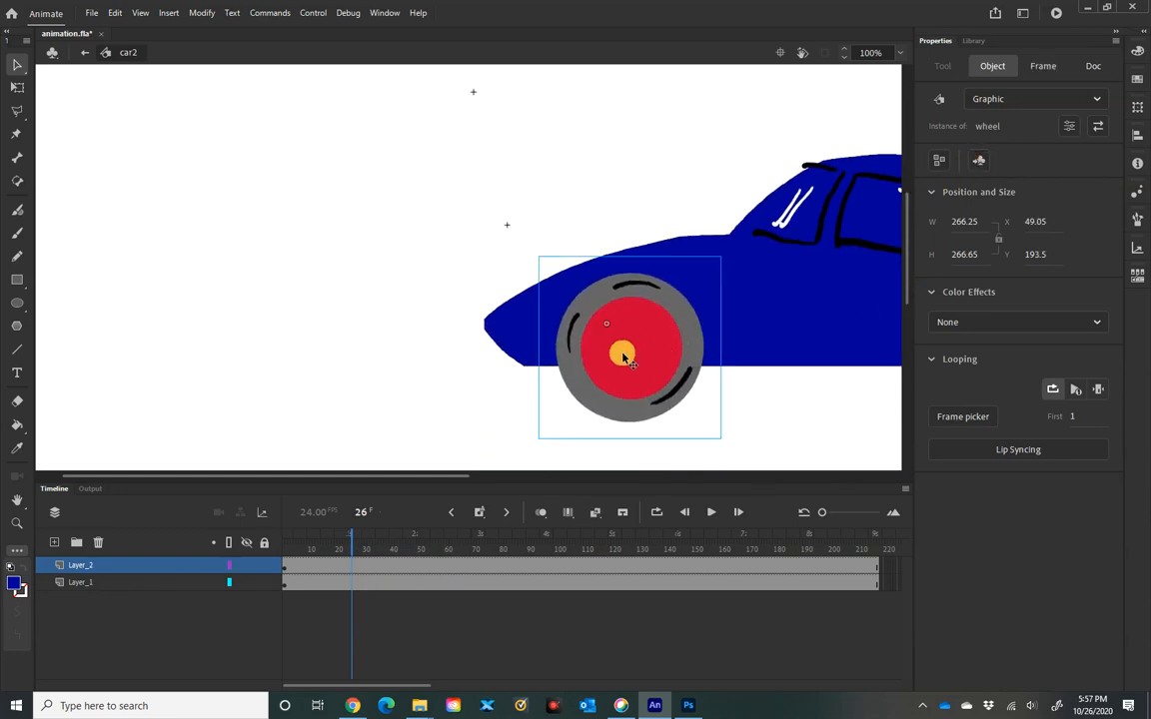
# Open the front wheel symbol and scrub its rotation tween through to frame 24
pyautogui.doubleClick(625, 356)
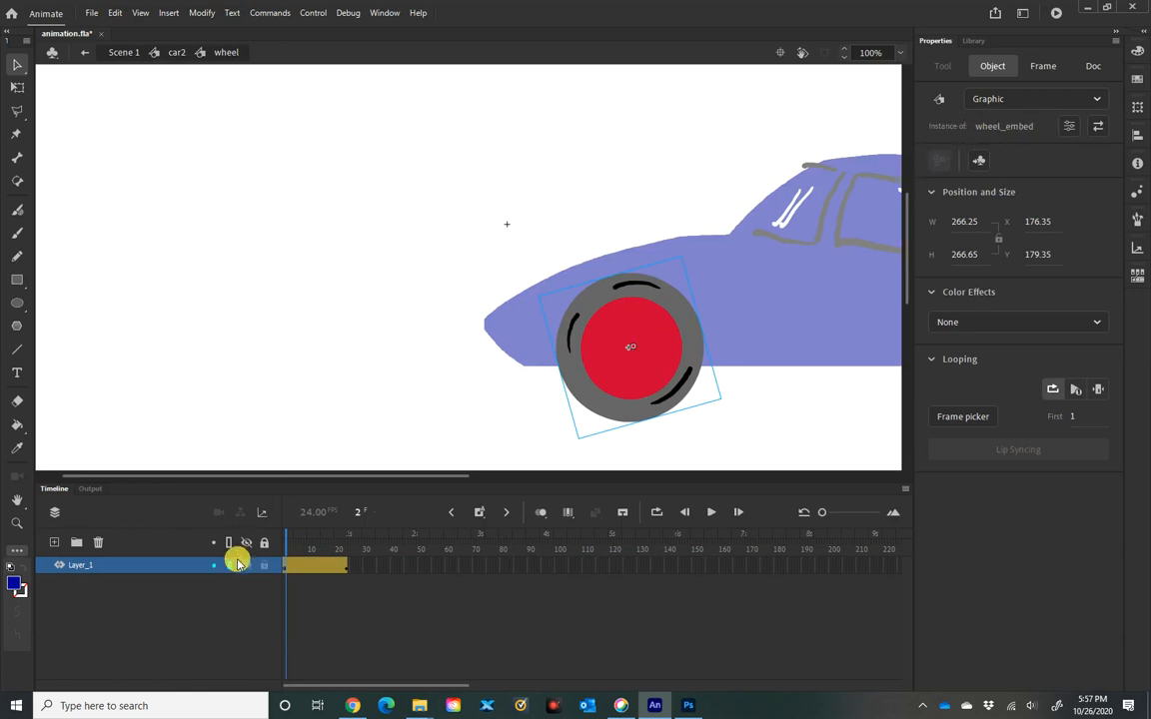
pyautogui.moveTo(285, 540); pyautogui.dragTo(348, 542)
pyautogui.click(355, 540)
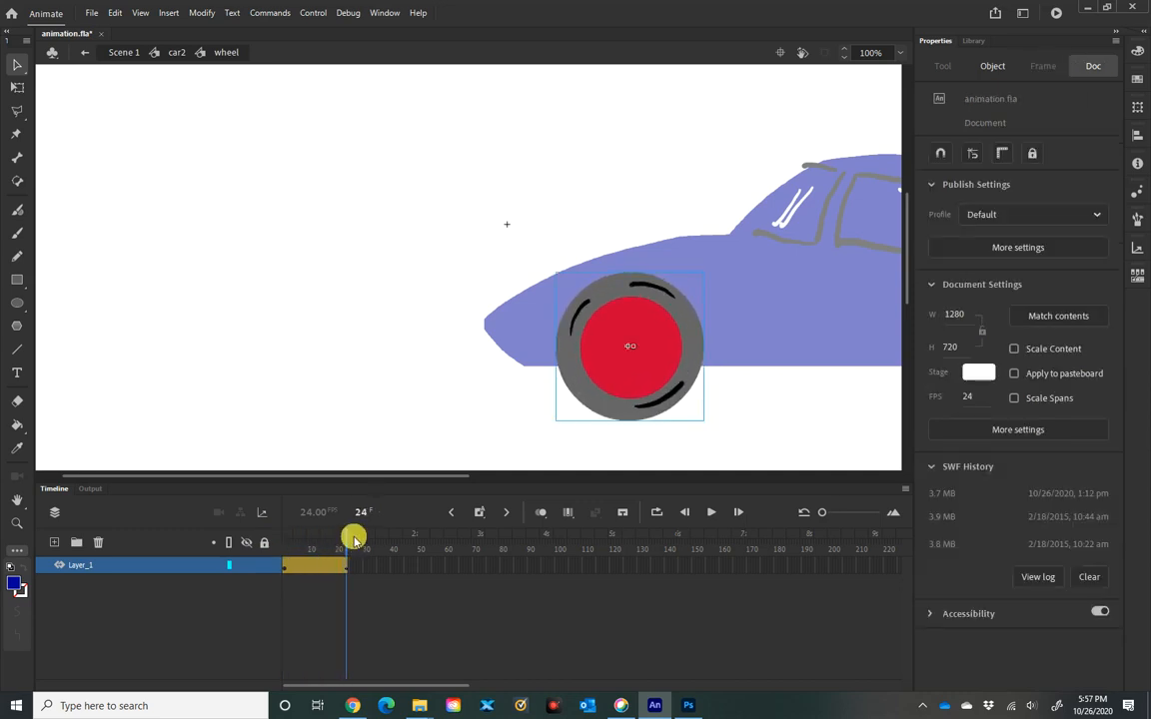
# Go back to car2, scrub its timeline to the end and back to frame 1, and return to Scene 1
pyautogui.click(175, 52)
pyautogui.click(412, 541)
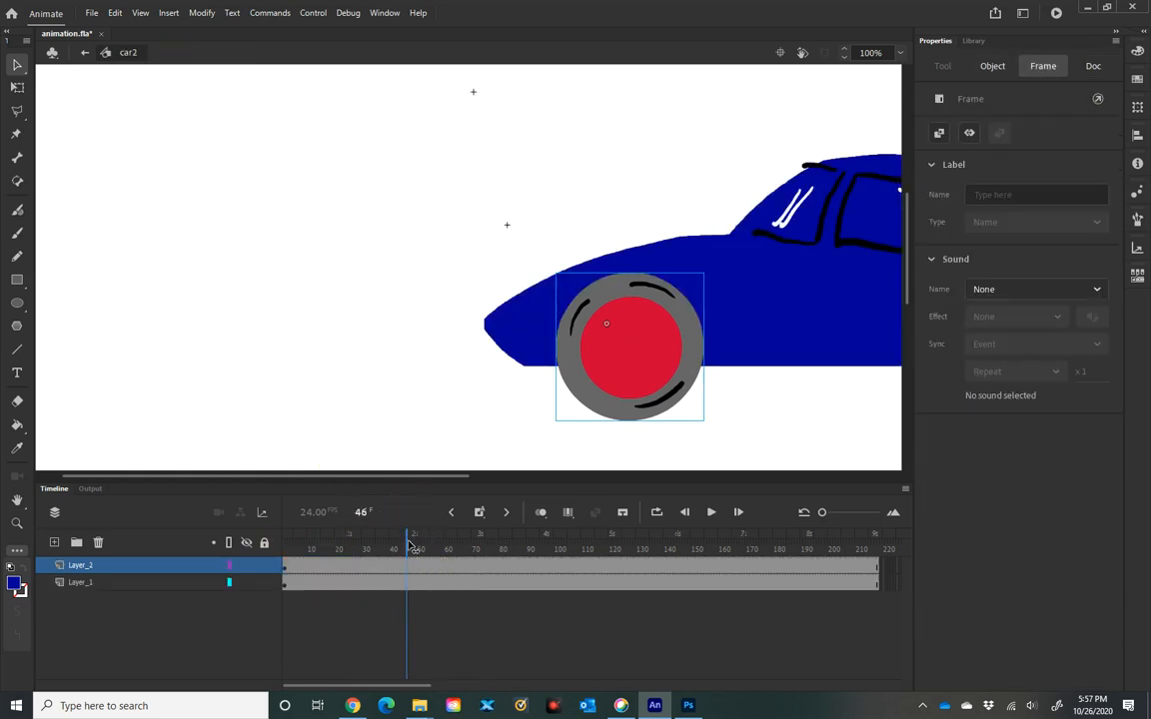
pyautogui.moveTo(410, 545); pyautogui.dragTo(871, 527)
pyautogui.moveTo(781, 518); pyautogui.dragTo(243, 553)
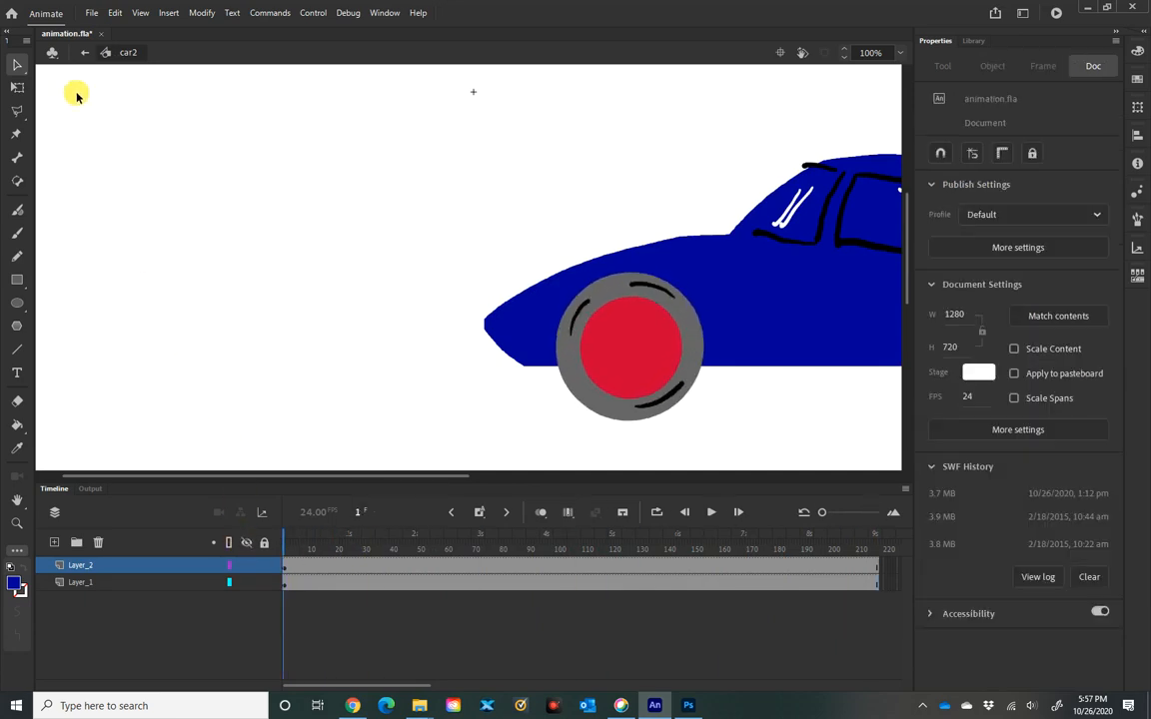
pyautogui.click(85, 52)
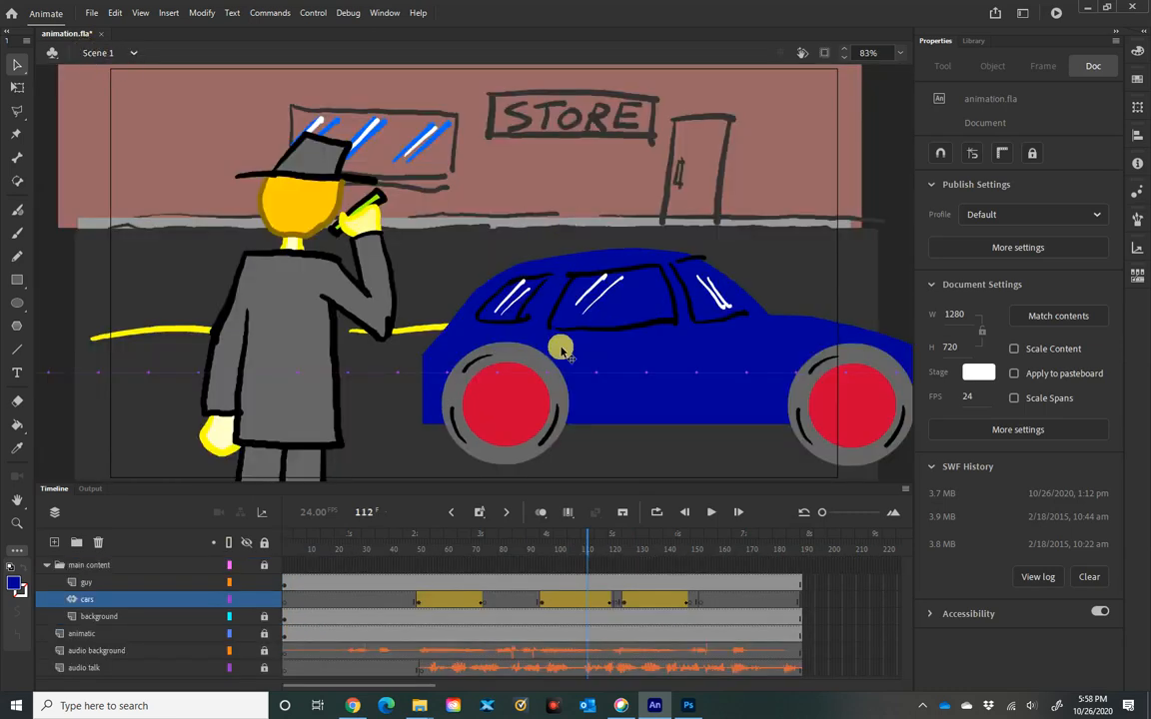
# Move to frame 114 in Scene 1 and open the foreground car2 instance for editing in place
pyautogui.moveTo(587, 546)
pyautogui.mouseDown()
pyautogui.moveTo(569, 547)
pyautogui.moveTo(591, 551)
pyautogui.mouseUp()
pyautogui.moveTo(590, 550); pyautogui.dragTo(597, 551)
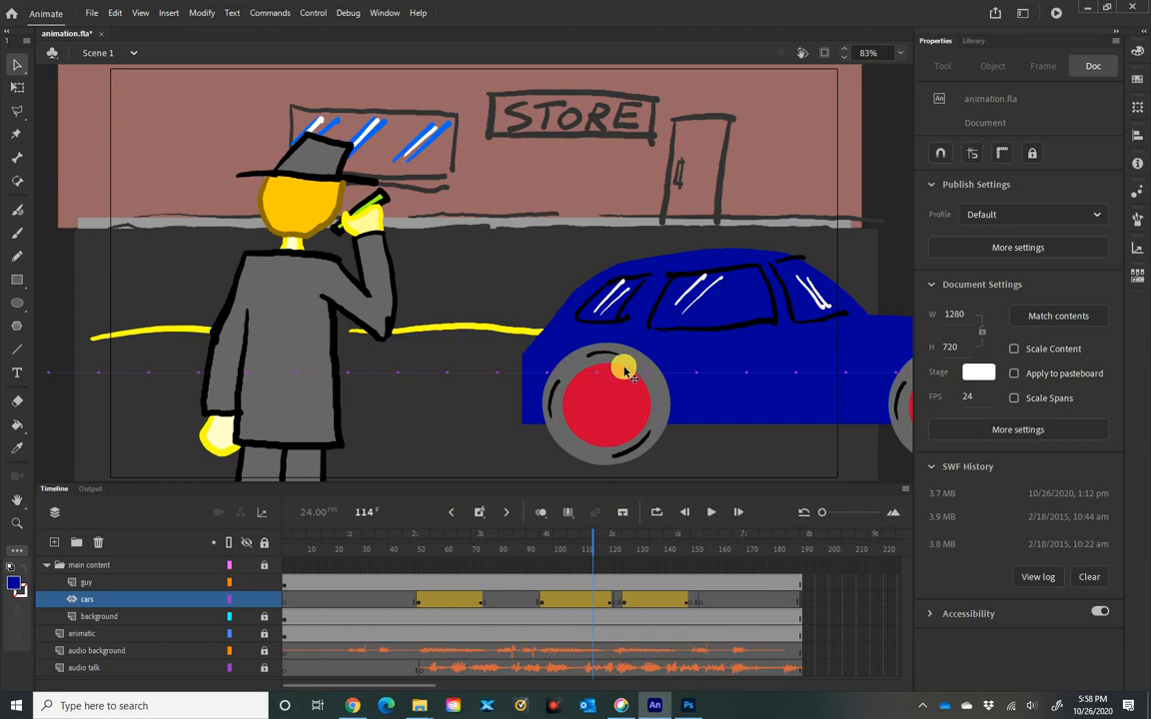
pyautogui.click(701, 362)
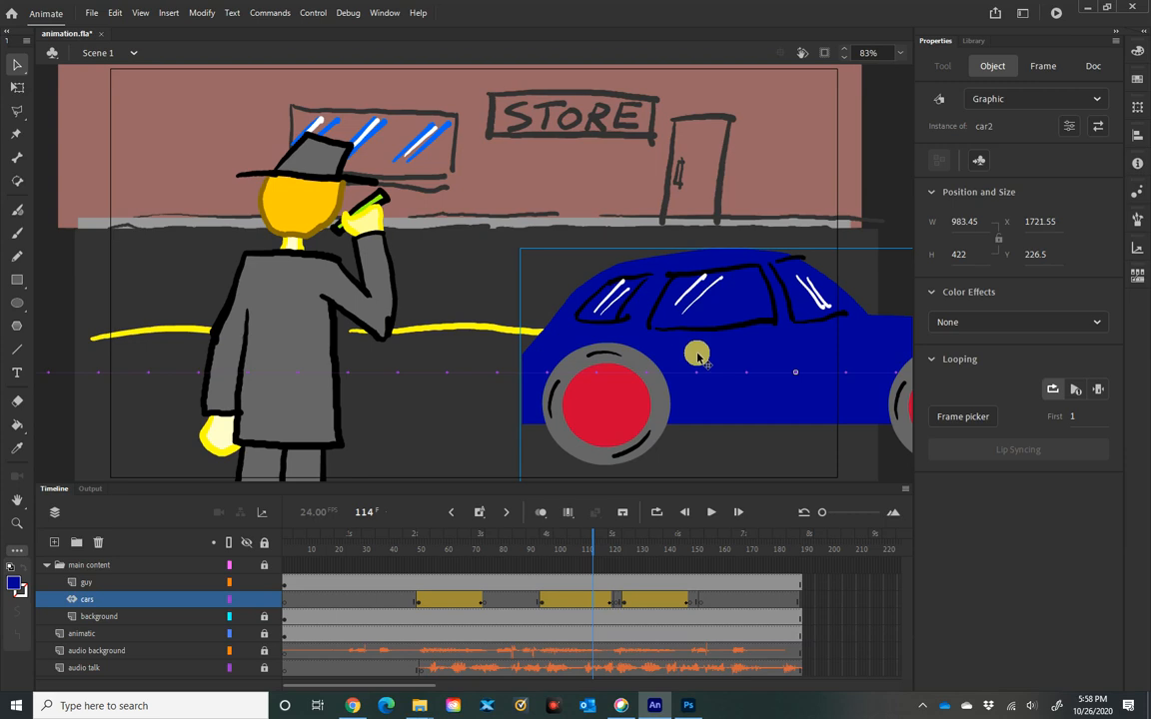
pyautogui.doubleClick(702, 362)
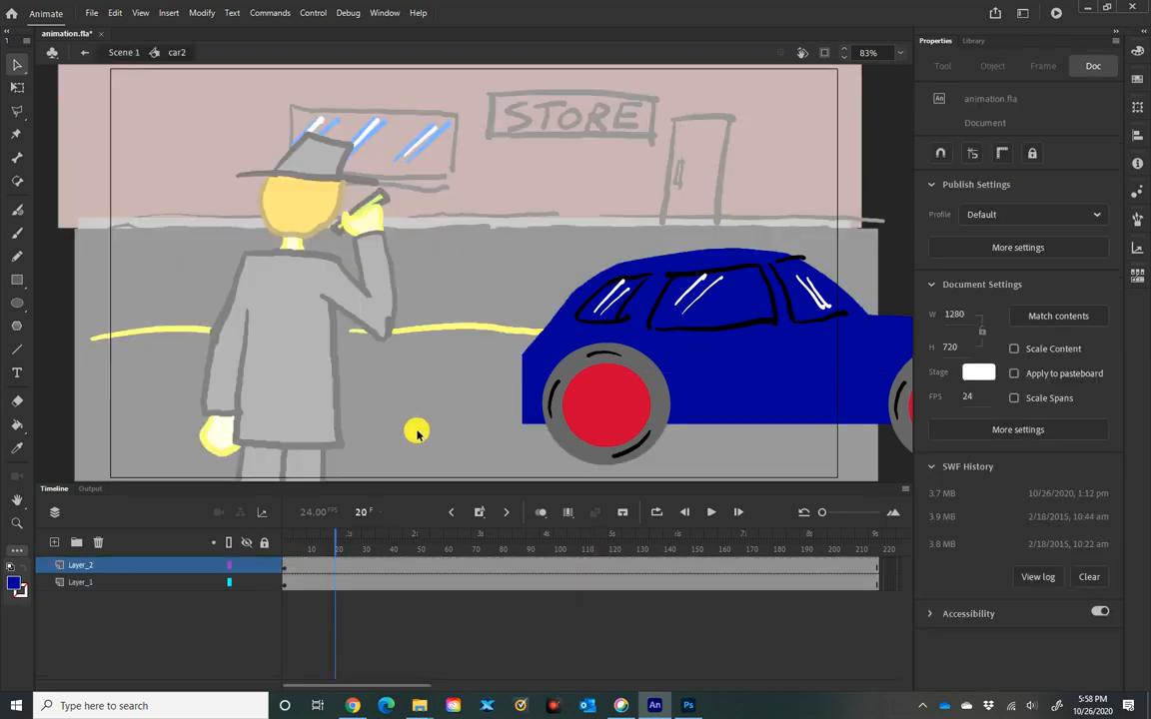
# Erase a strip across the lower rear corner of the car body on Layer_1 and delete the cut-off piece
pyautogui.click(286, 590)
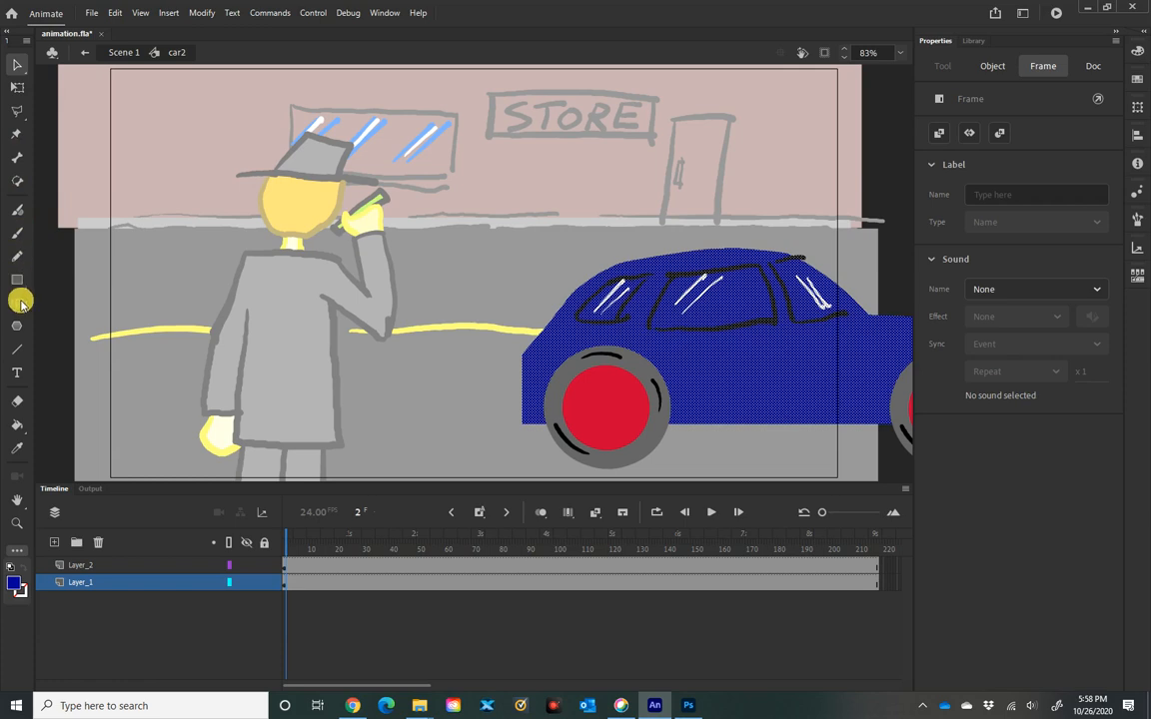
pyautogui.click(16, 402)
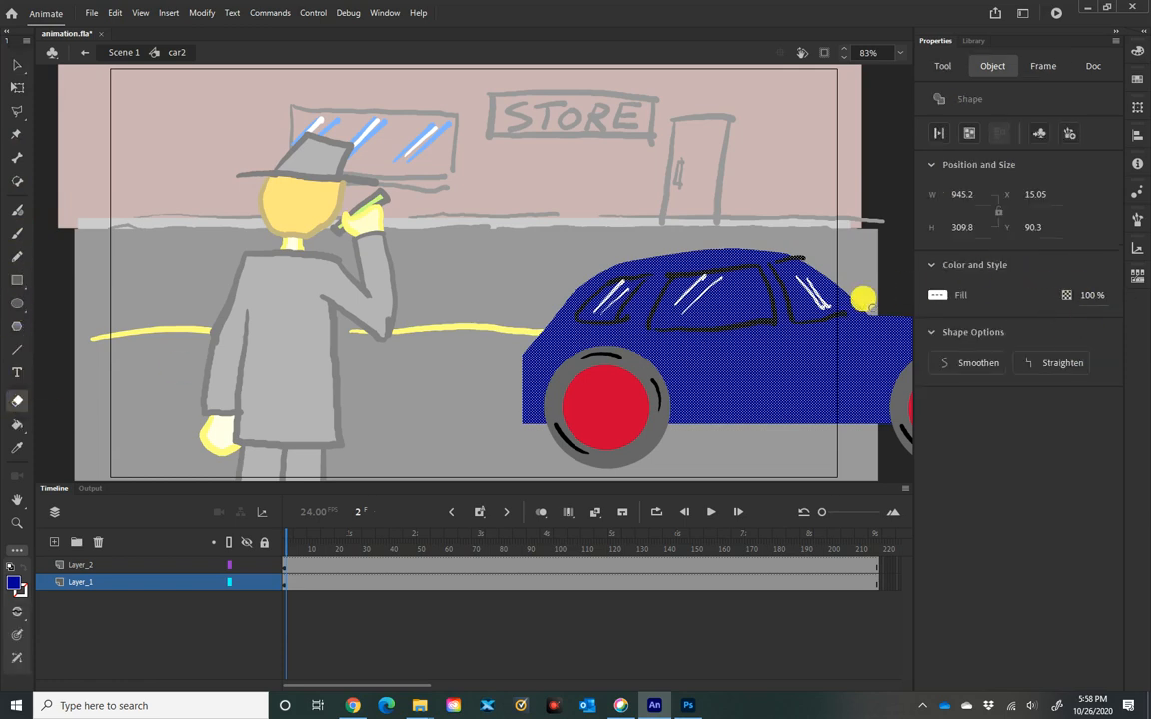
pyautogui.click(482, 417)
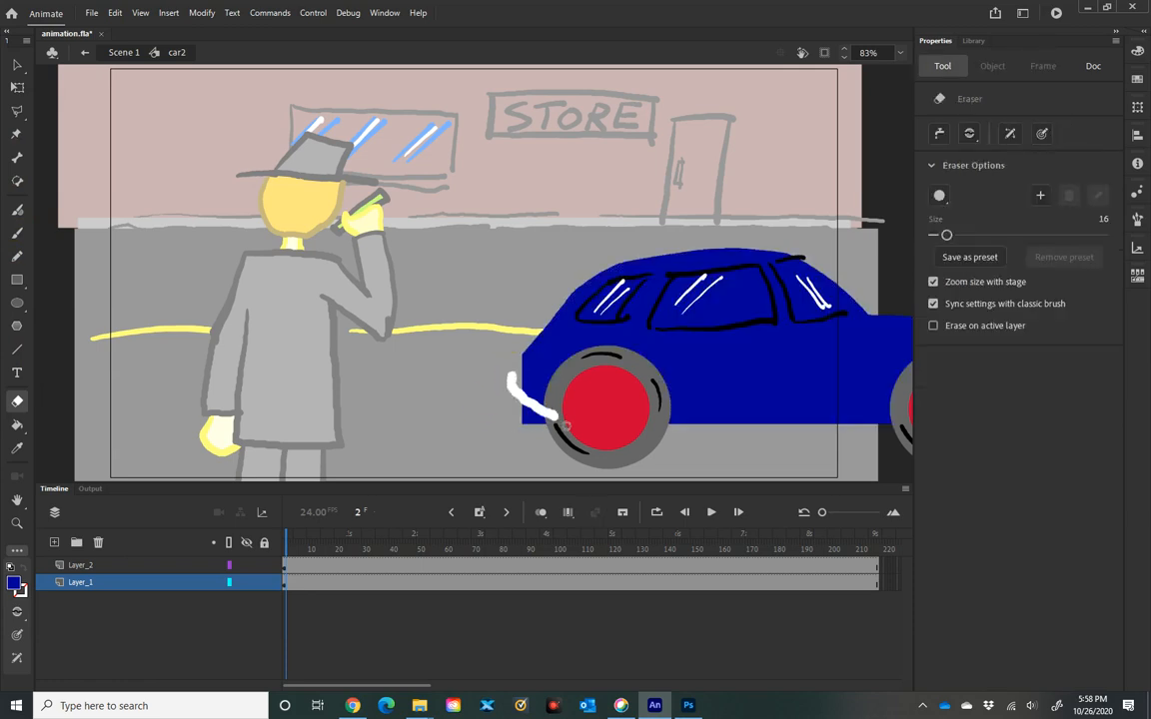
pyautogui.moveTo(603, 442); pyautogui.dragTo(599, 439)
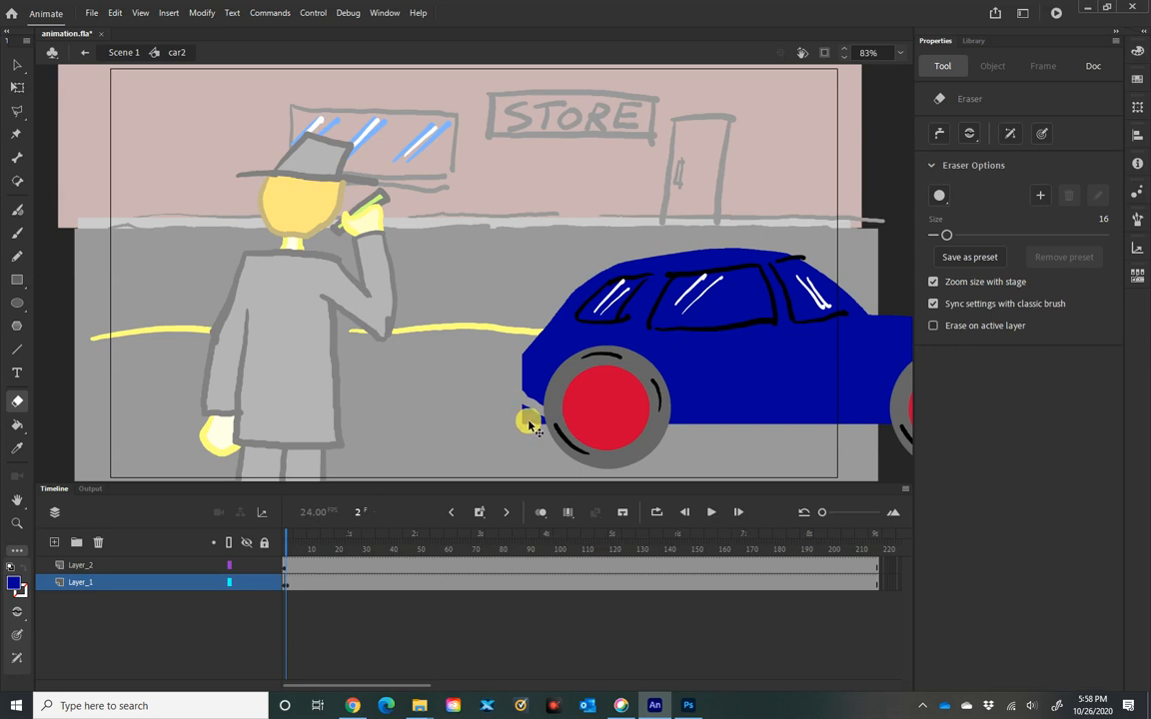
pyautogui.click(525, 417)
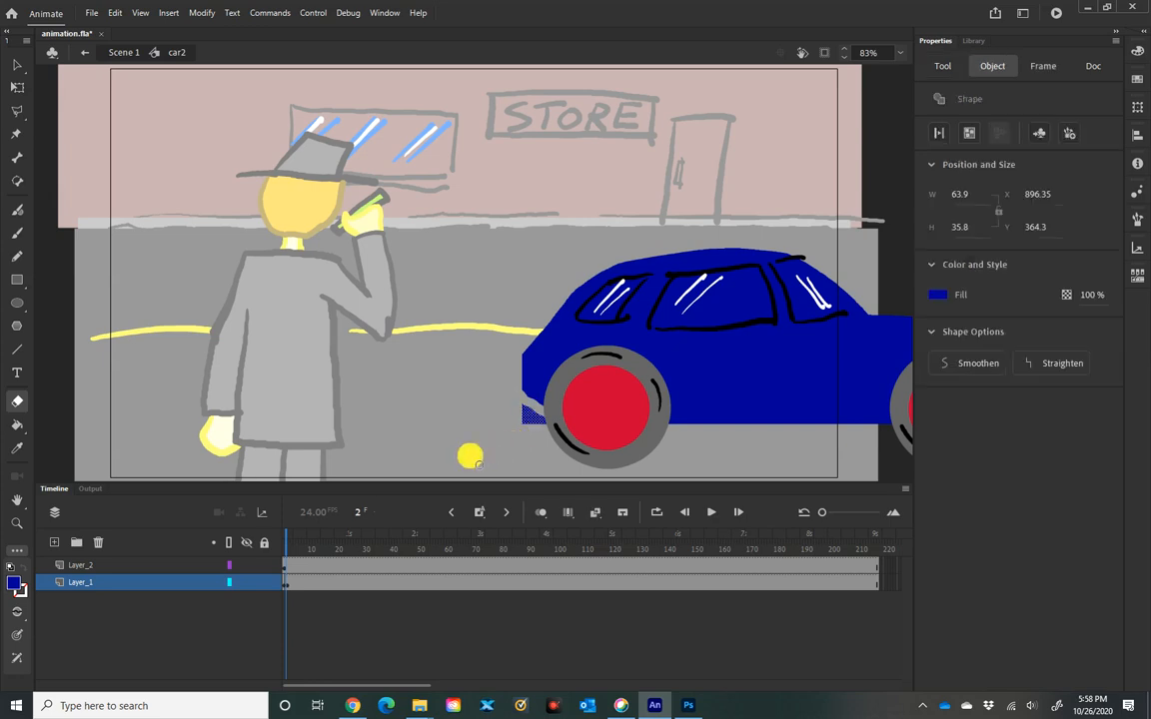
pyautogui.hotkey('ctrl', 'z')
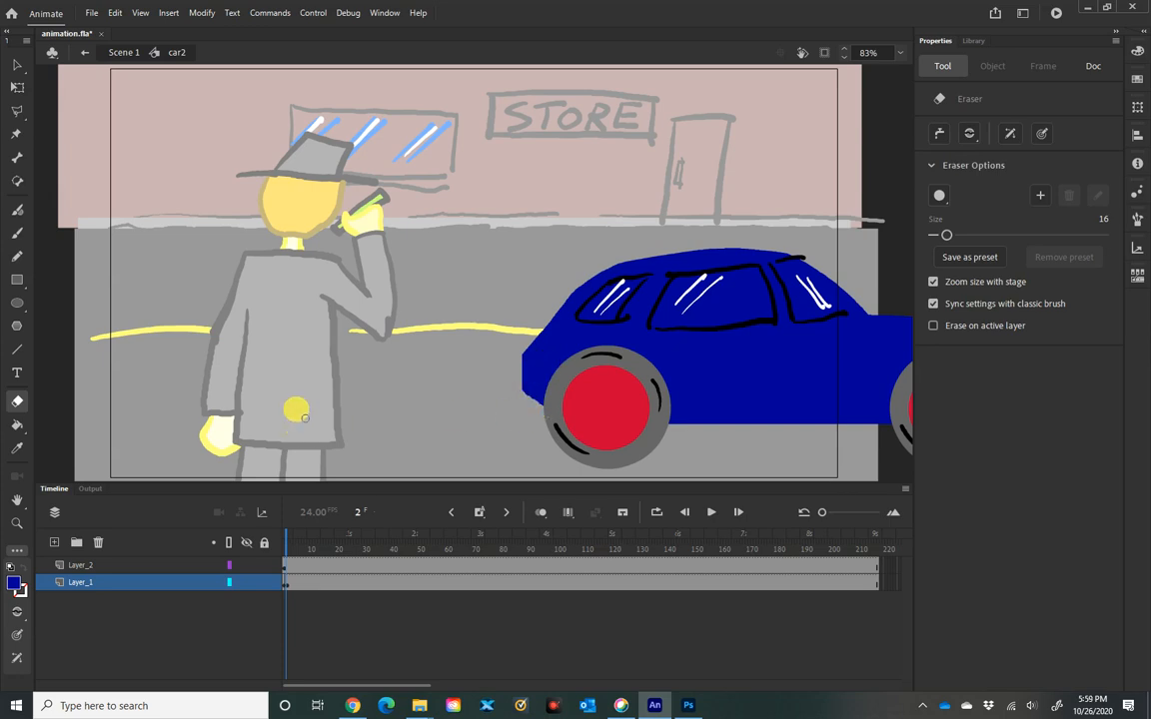
# Return to Scene 1 and scrub to frame 134 to check the edited car in the second and third tweens
pyautogui.click(128, 52)
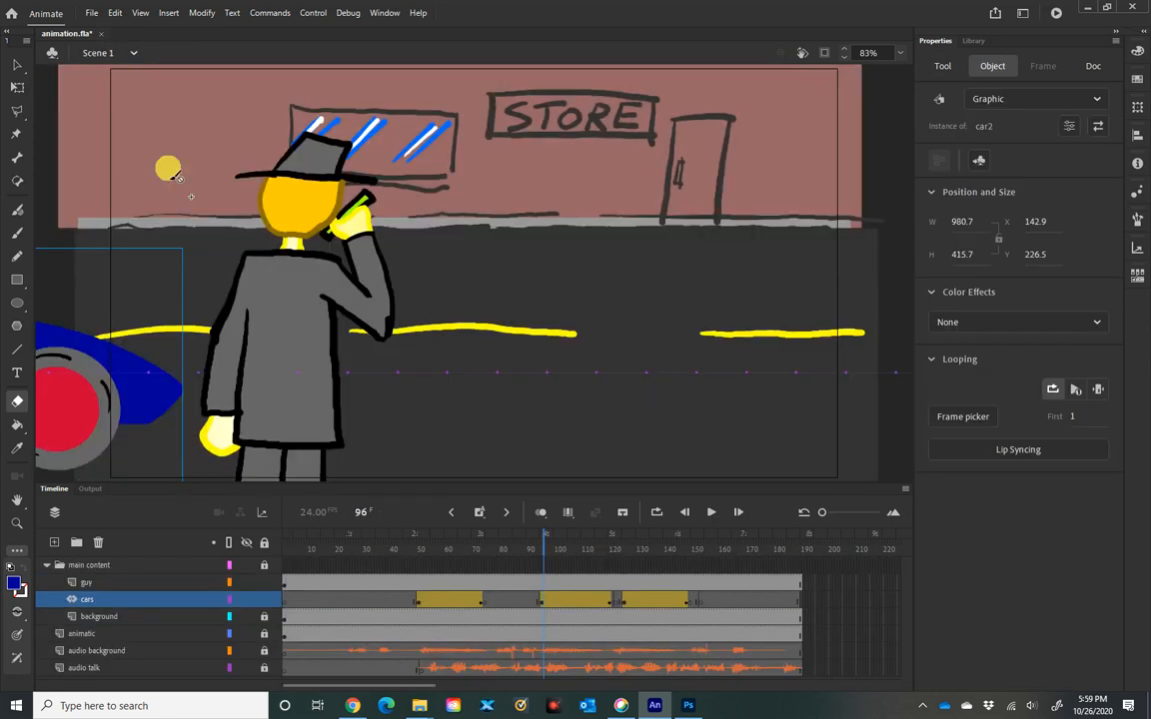
pyautogui.moveTo(541, 545); pyautogui.dragTo(594, 549)
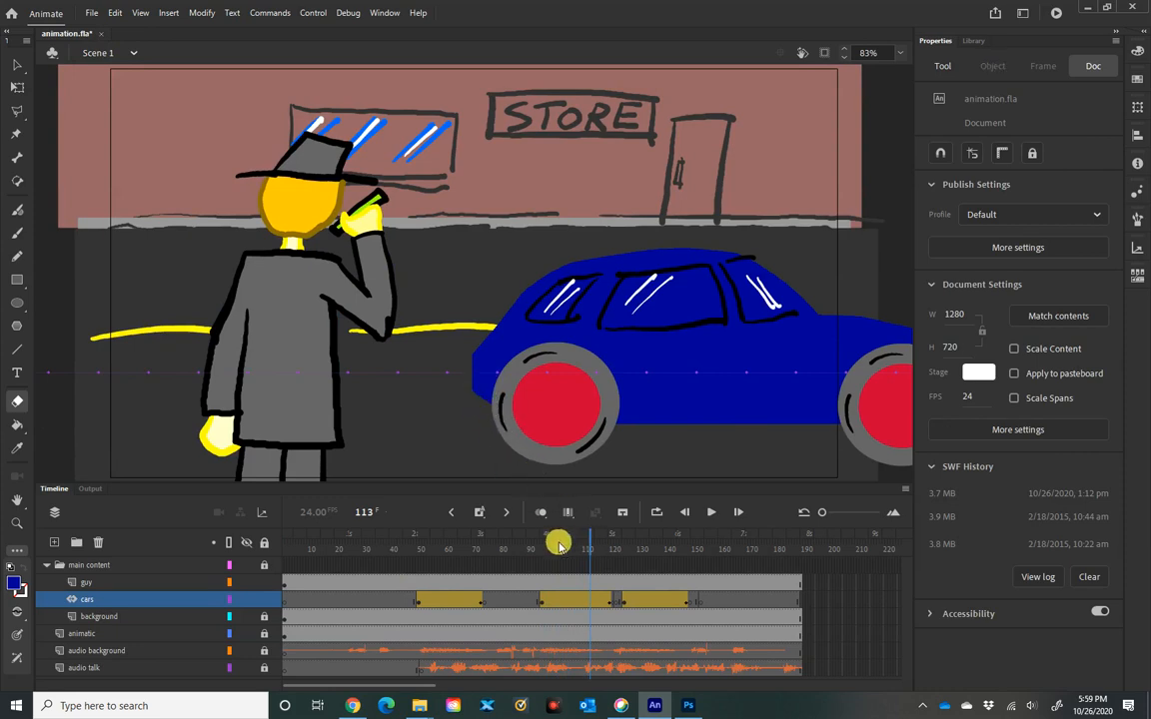
pyautogui.moveTo(593, 542); pyautogui.dragTo(650, 540)
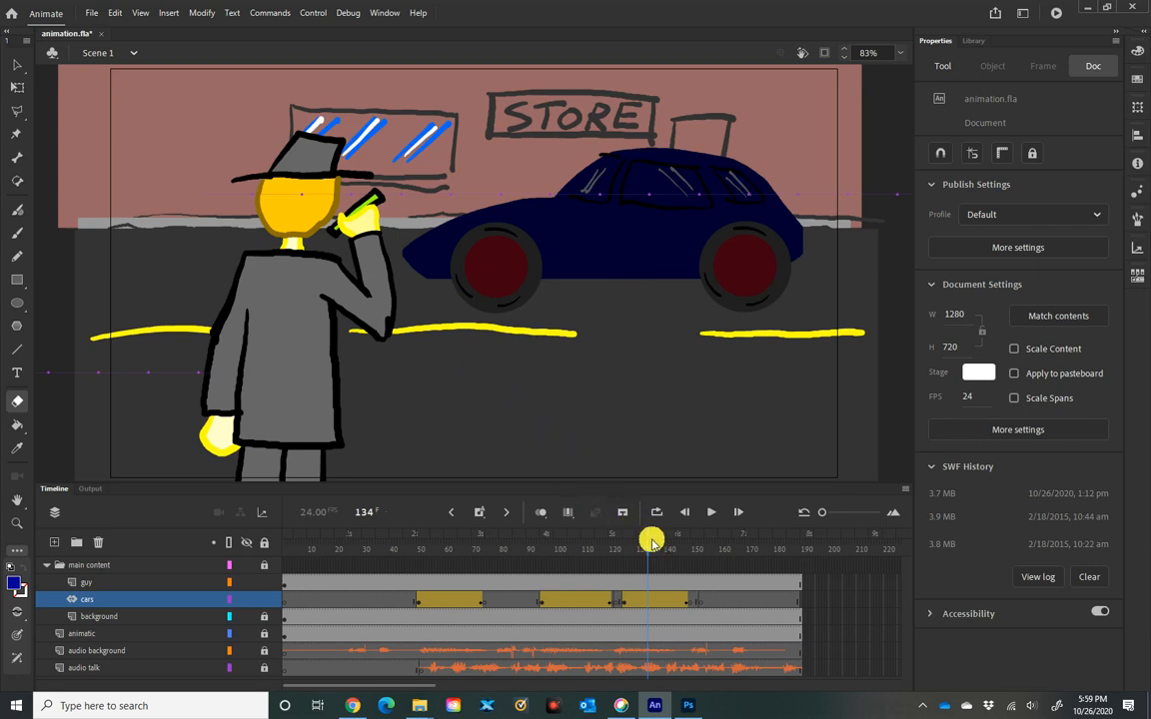
# Lock the cars layer, scrub back to frame 1, and hide the cars and background layers to reveal the animatic
pyautogui.moveTo(647, 540); pyautogui.dragTo(583, 535)
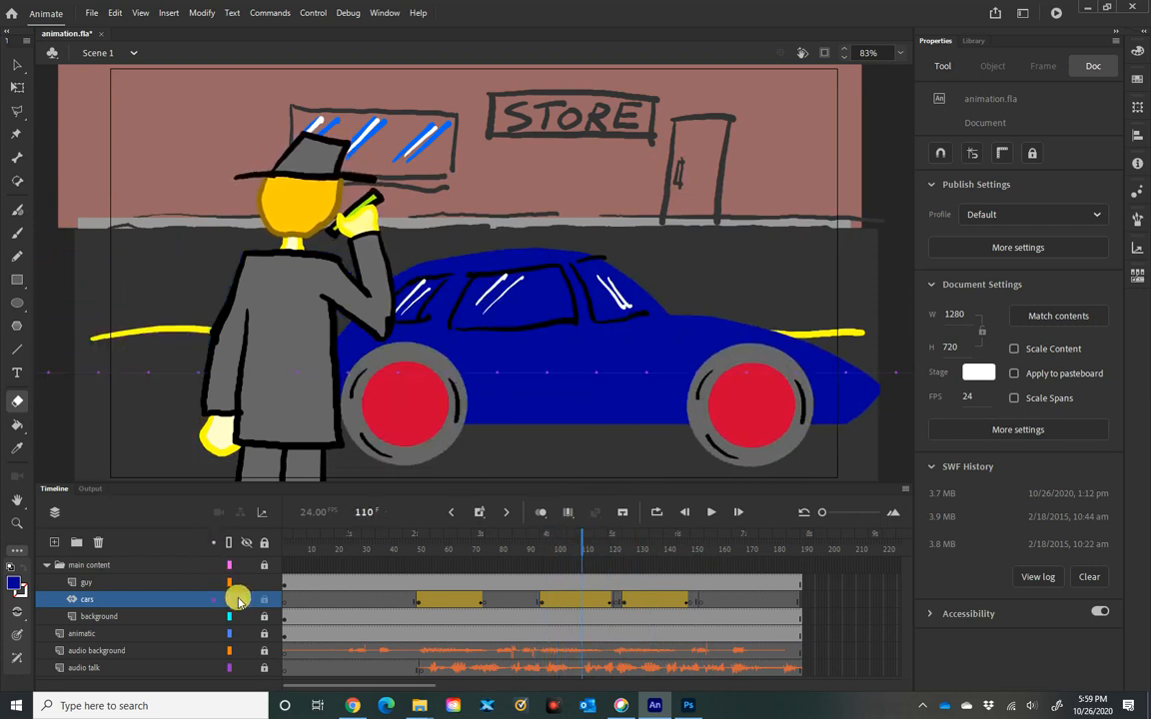
pyautogui.click(262, 600)
pyautogui.moveTo(583, 548); pyautogui.dragTo(252, 548)
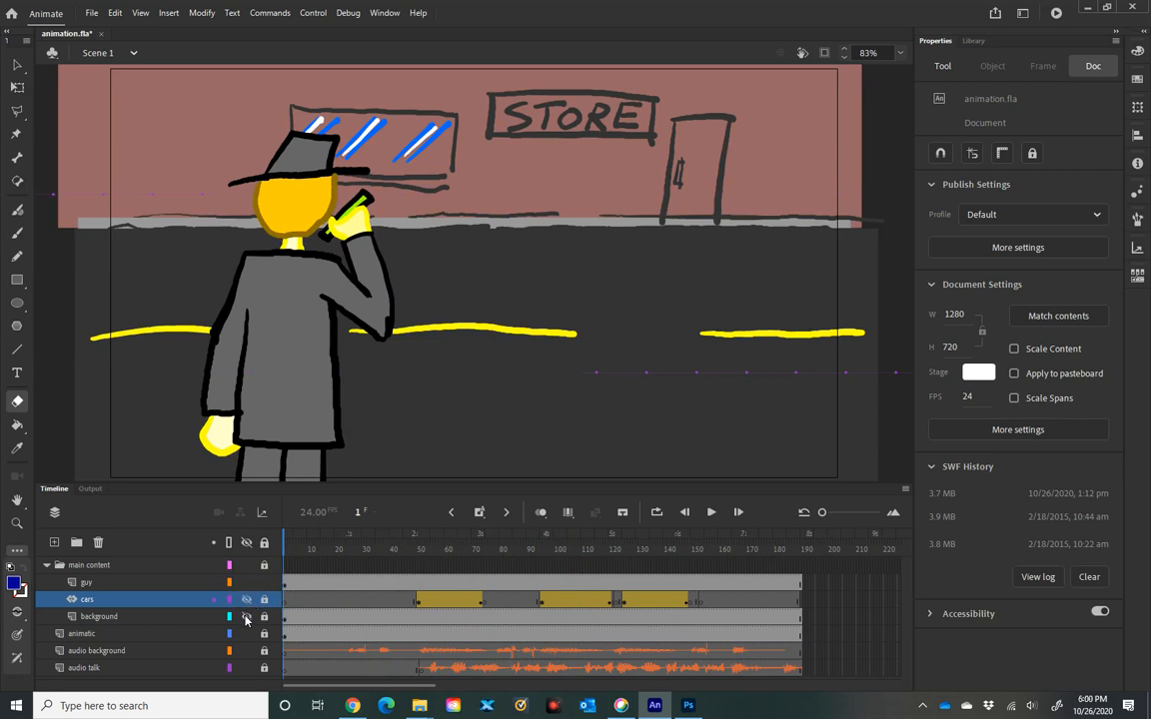
pyautogui.click(247, 617)
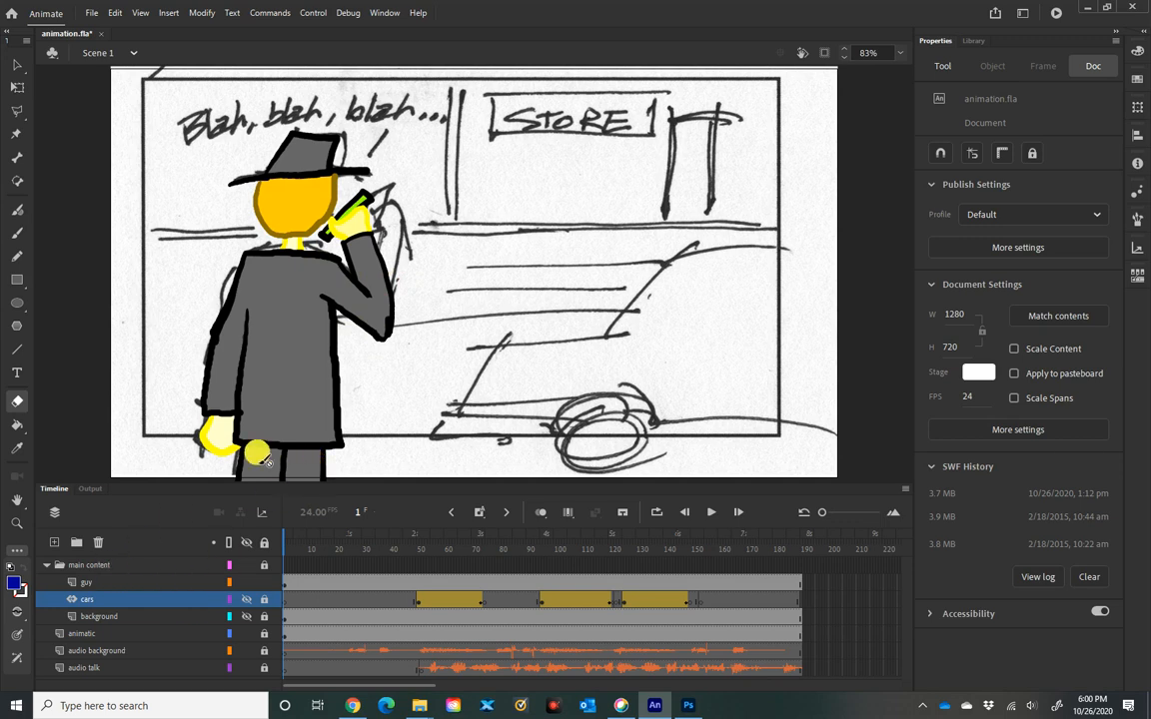
# Open the guy symbol for editing in place and hide its head, suit, arm and pants layers
pyautogui.click(17, 64)
pyautogui.click(301, 297)
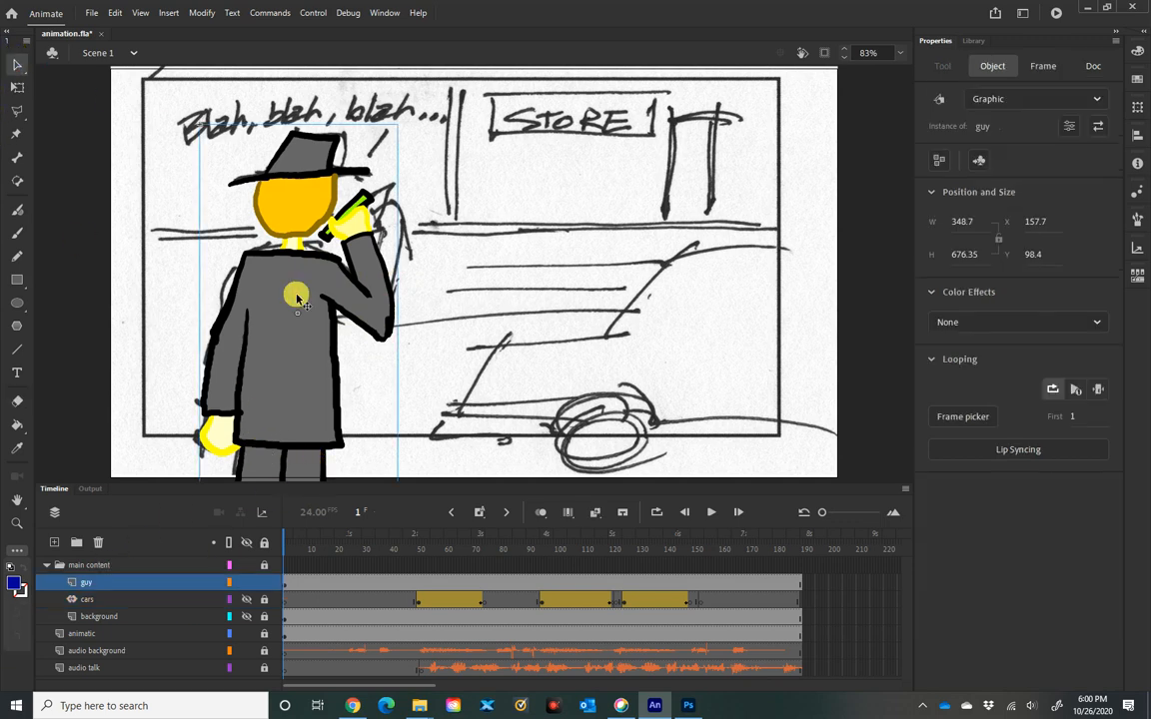
pyautogui.doubleClick(297, 300)
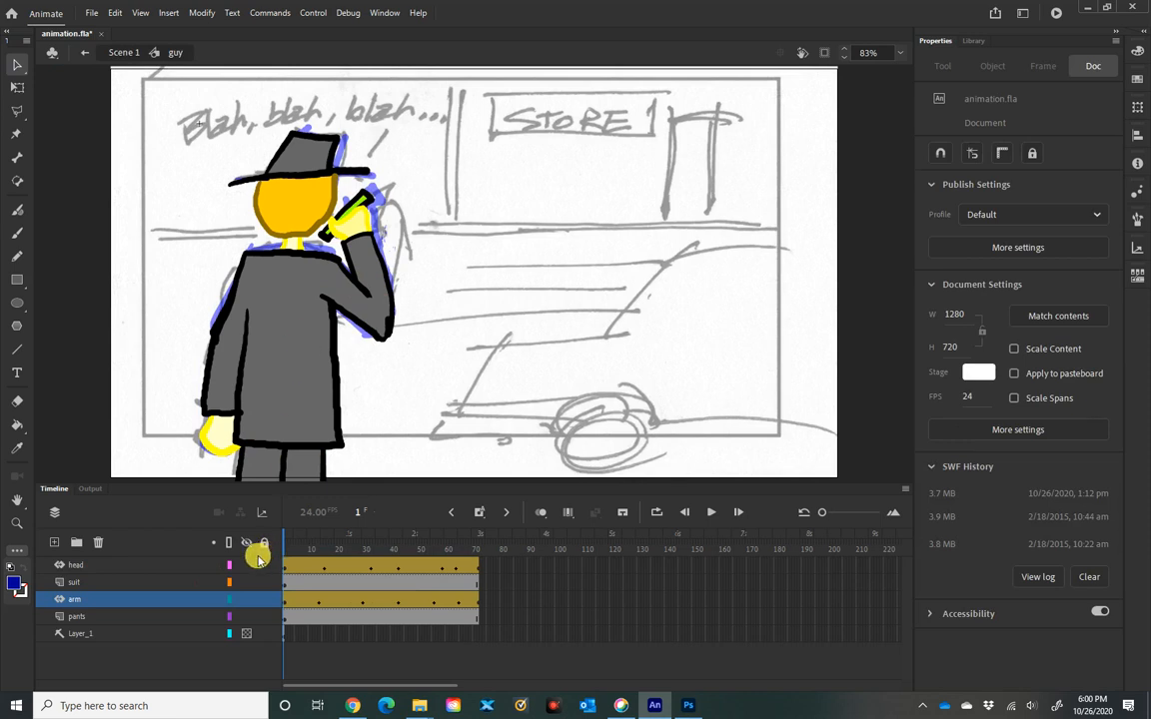
pyautogui.moveTo(248, 566); pyautogui.dragTo(251, 615)
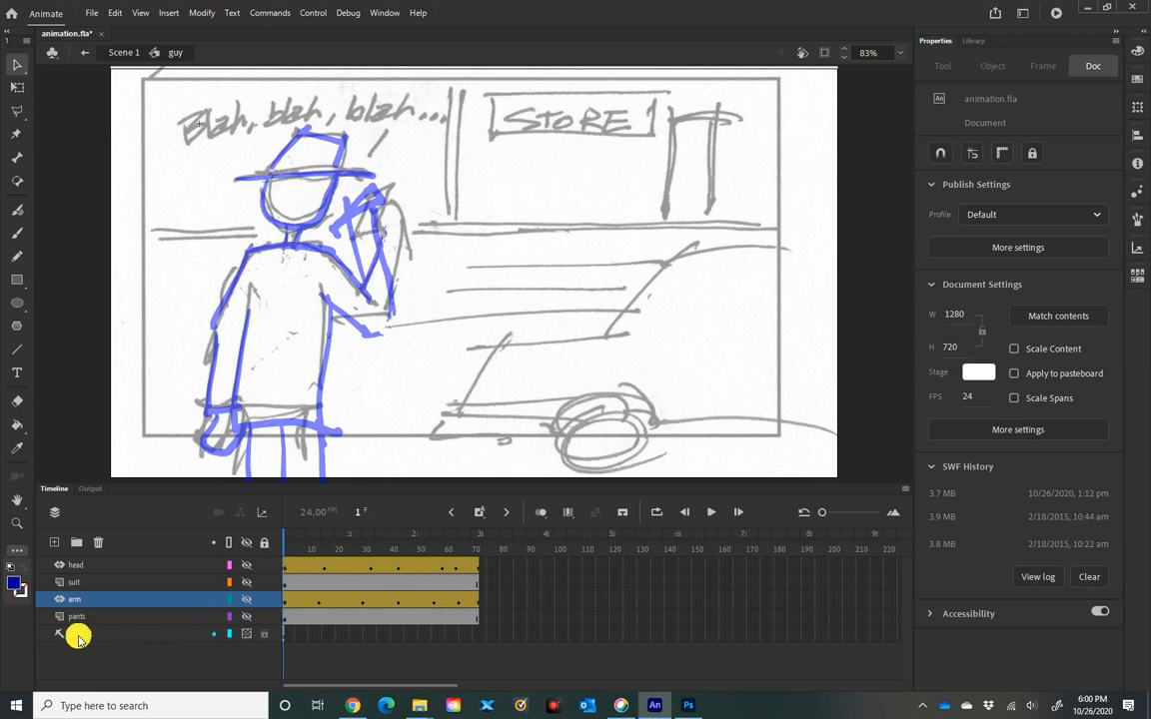
# Examine the guide setting and layer properties of the guy symbol's Layer_1, then close them without changes
pyautogui.click(133, 635)
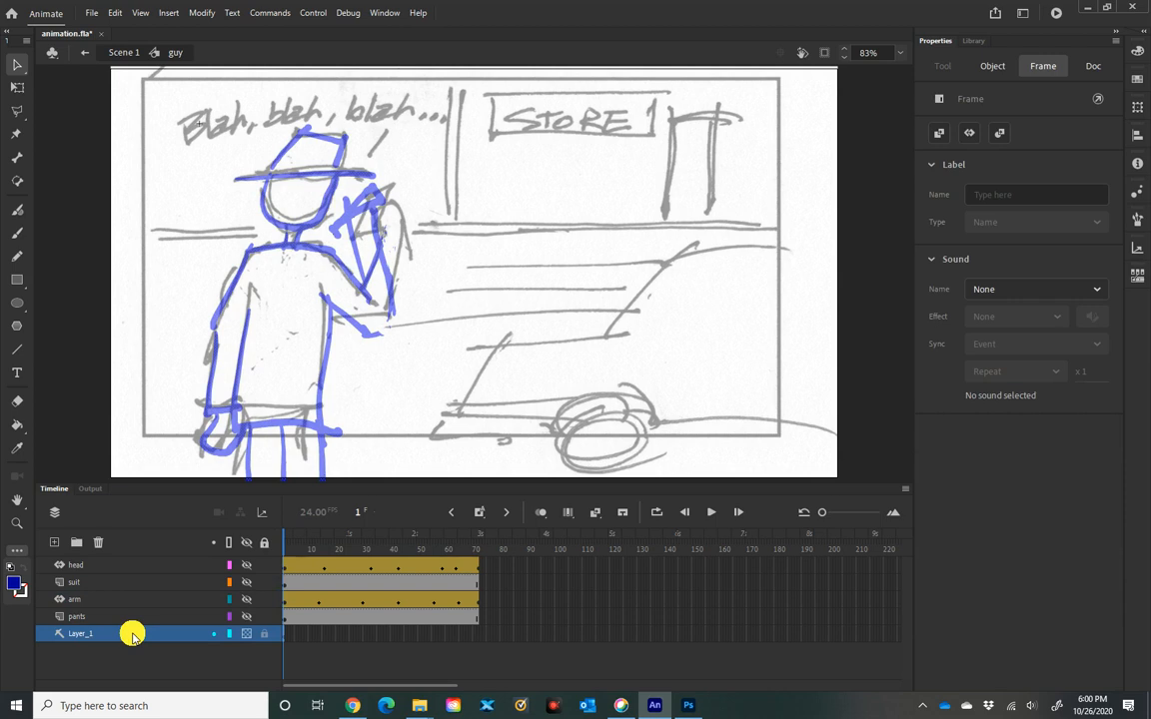
pyautogui.rightClick(81, 638)
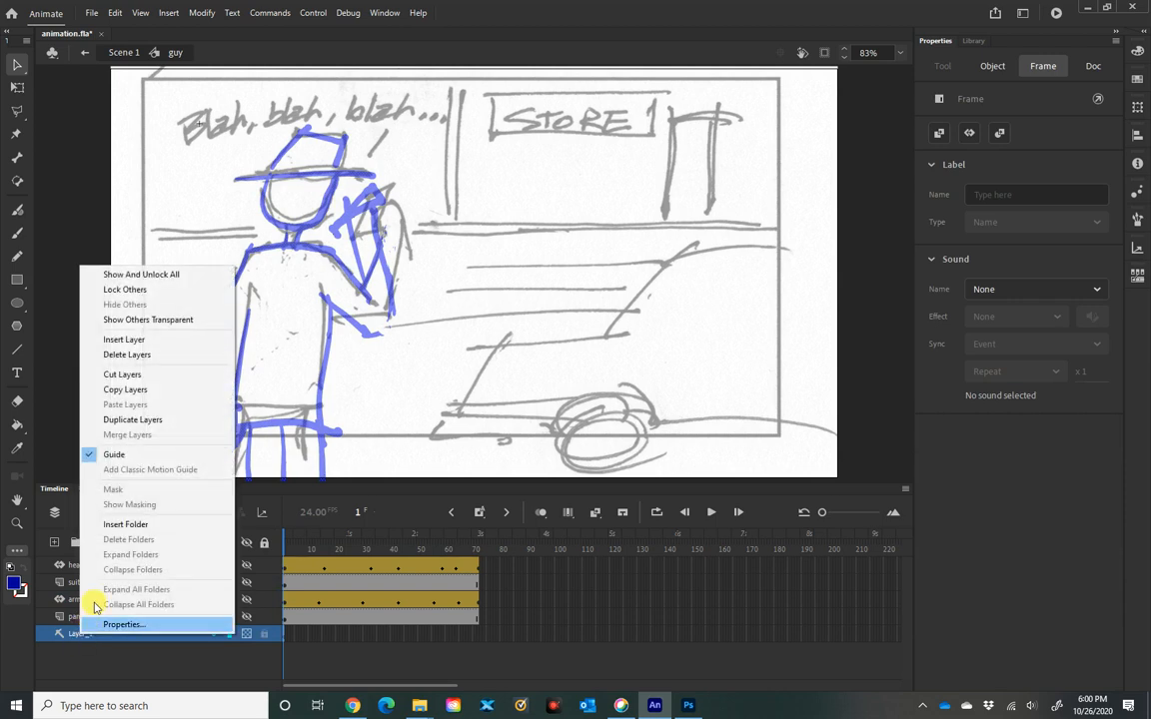
pyautogui.click(141, 658)
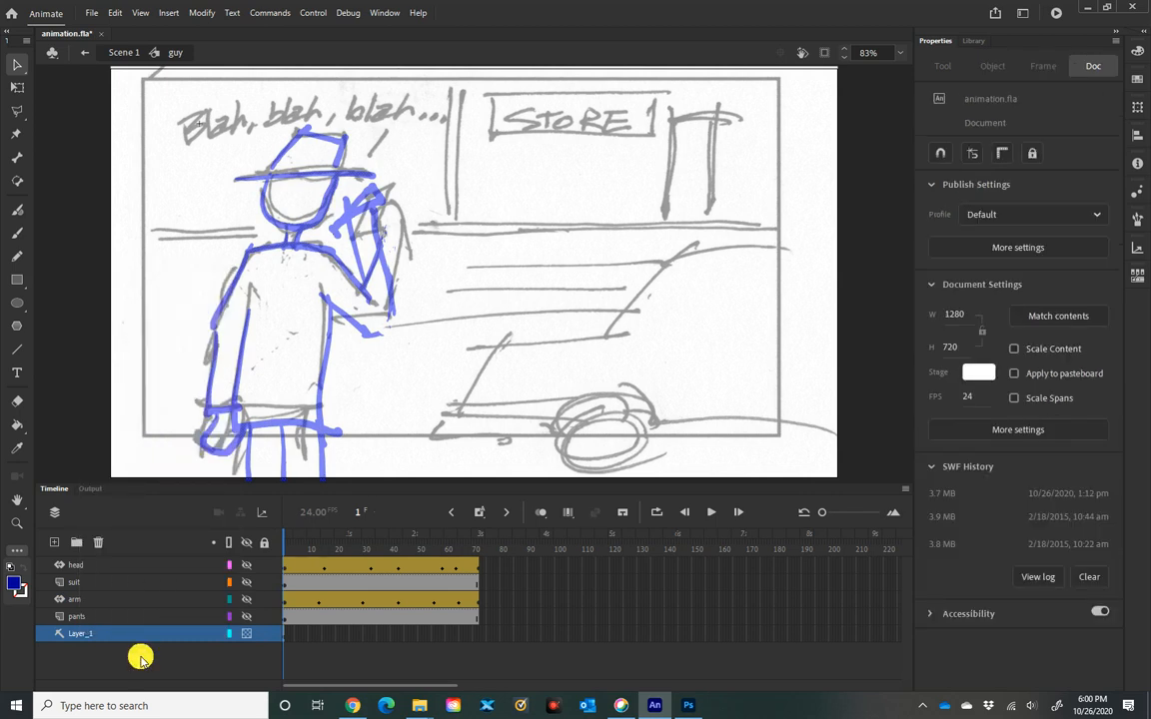
pyautogui.rightClick(82, 635)
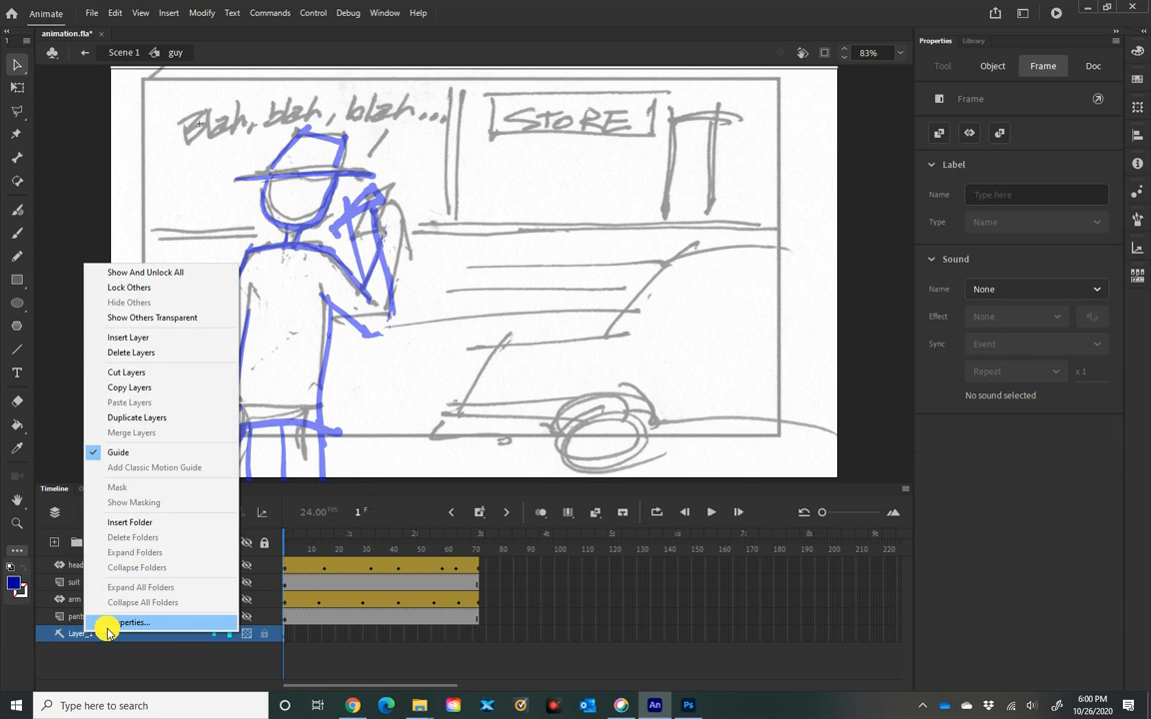
pyautogui.click(108, 627)
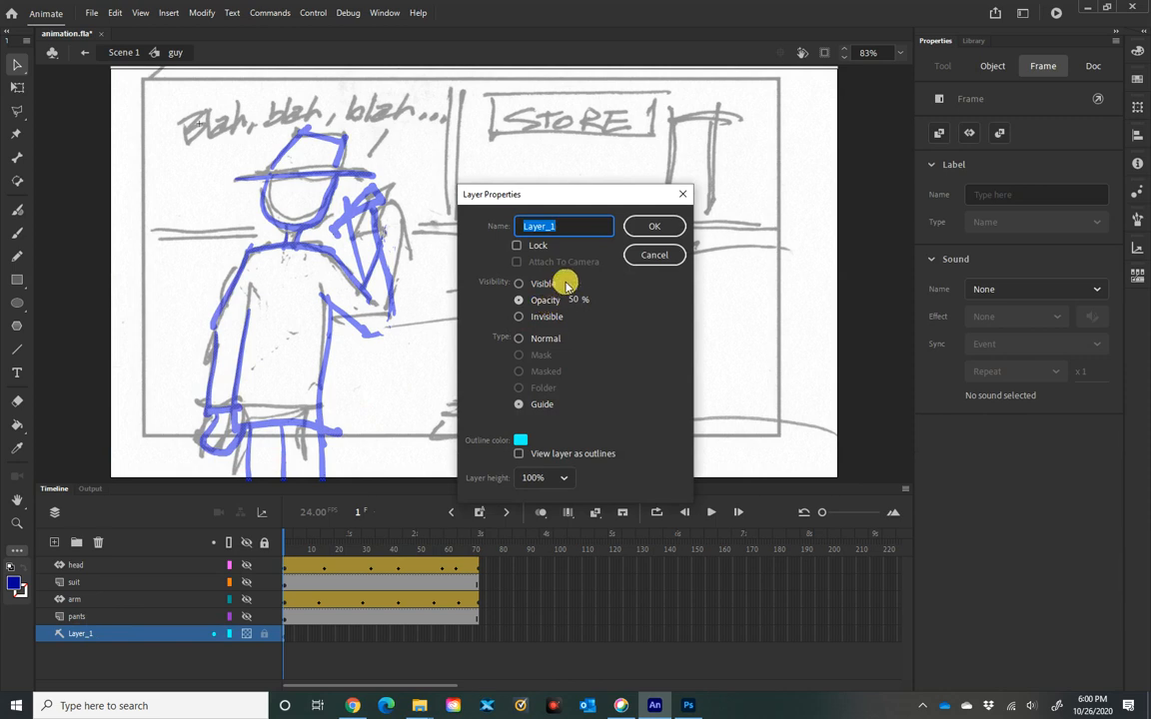
pyautogui.click(655, 231)
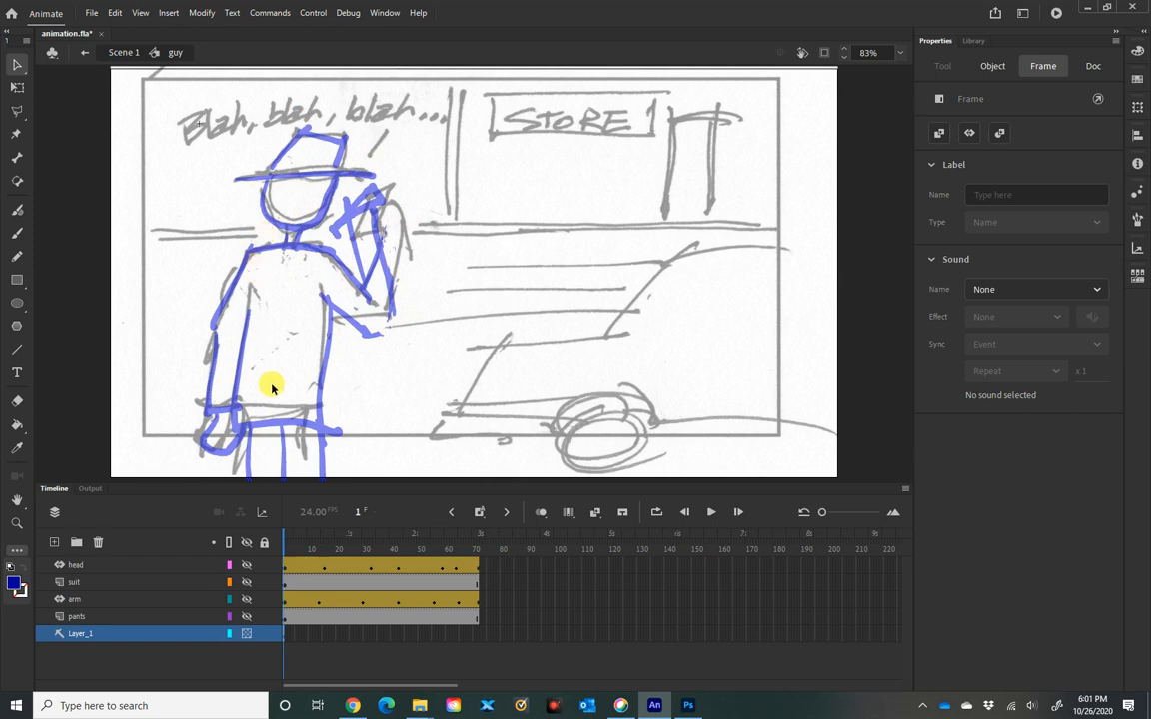
# Show the pants, arm and suit layers again and display the suit layer as outlines
pyautogui.click(247, 616)
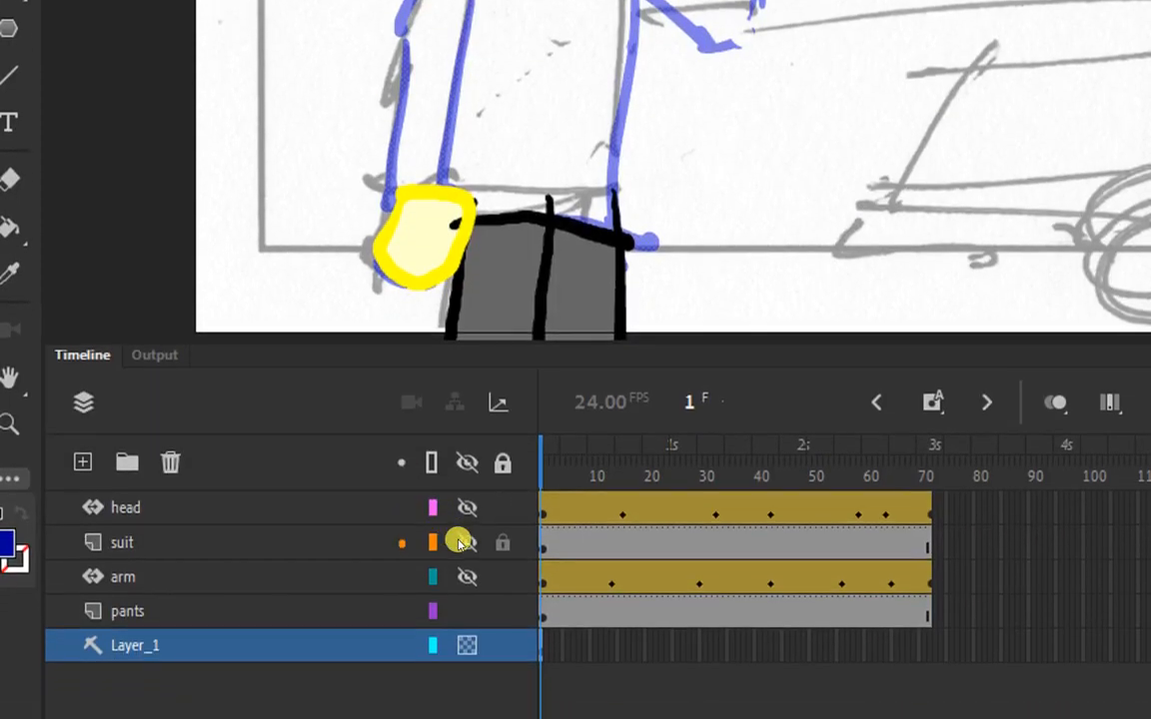
pyautogui.click(461, 540)
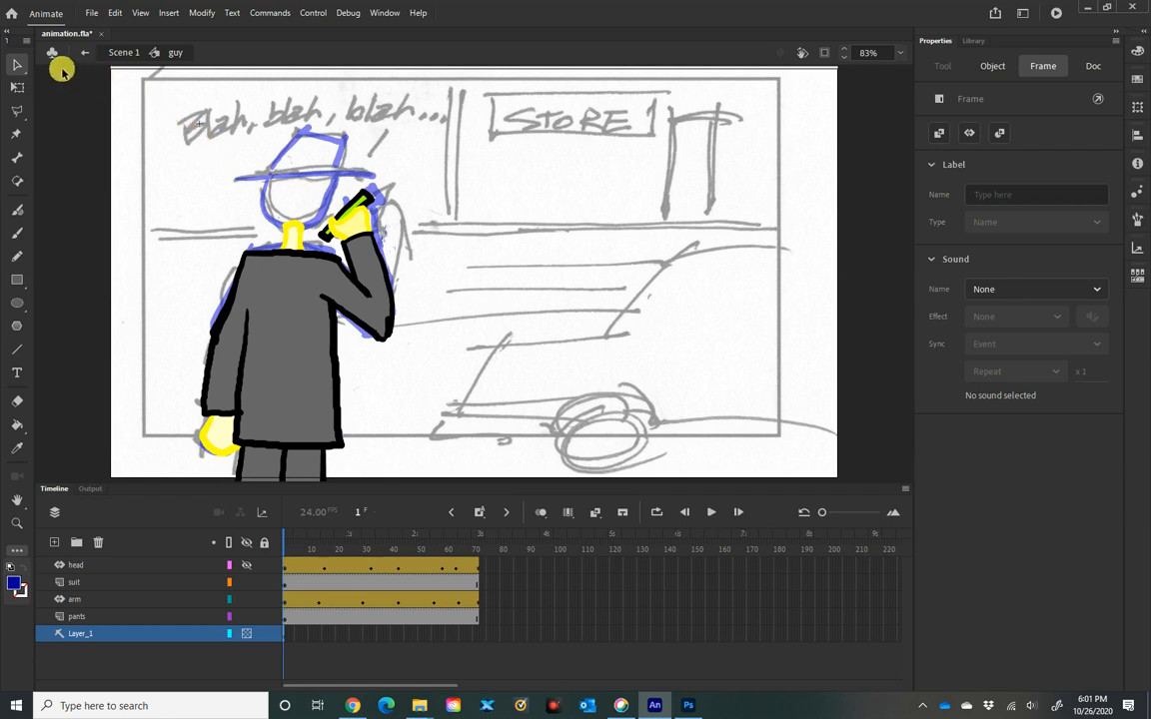
pyautogui.click(367, 262)
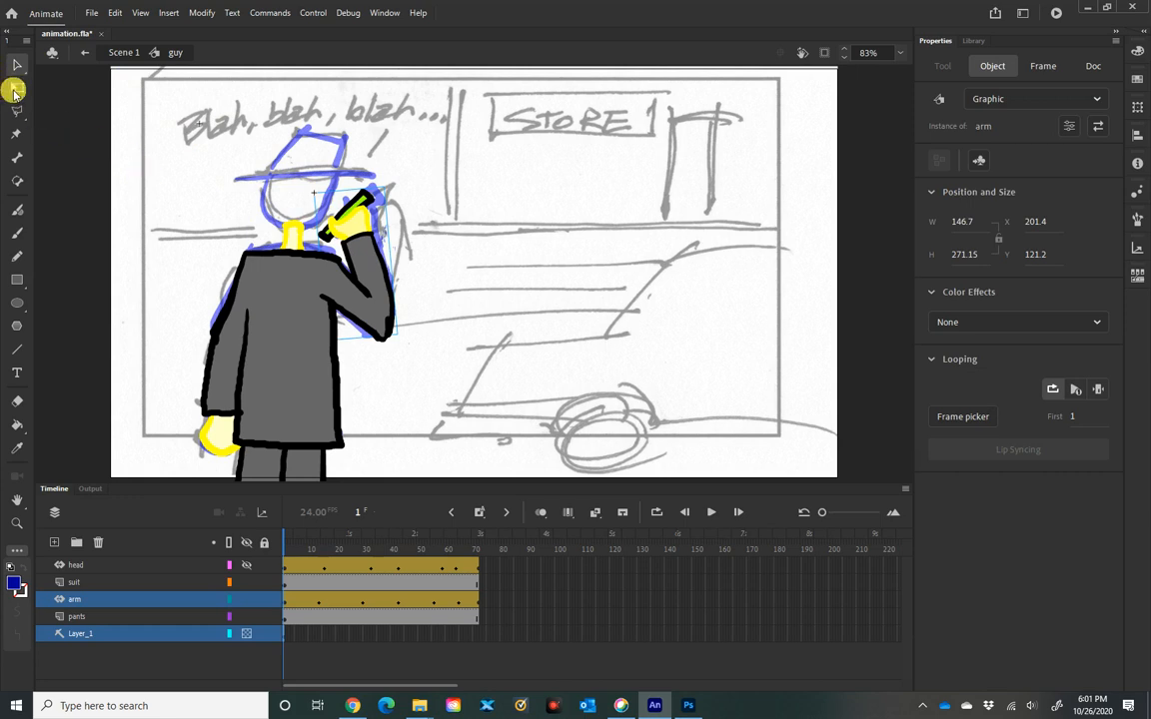
pyautogui.click(229, 582)
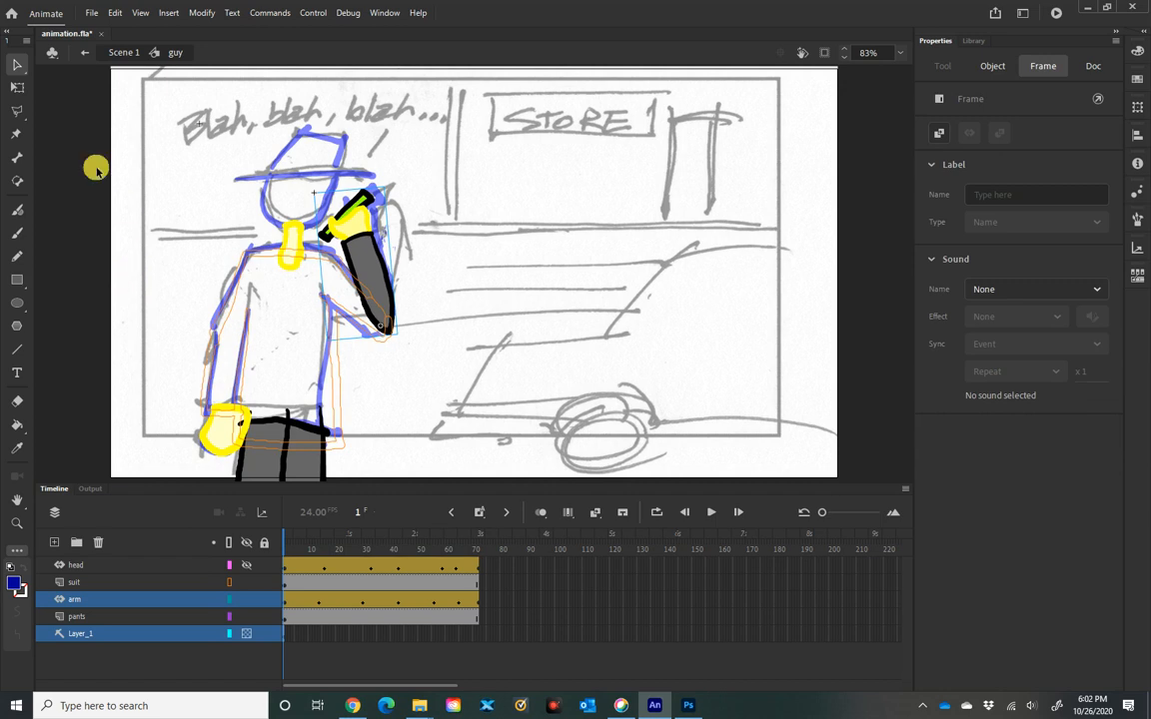
# Inspect the arm's pivot point with the Free Transform tool, scrub its tween's opening frames, and return to its frame 1 keyframe
pyautogui.click(25, 90)
pyautogui.click(22, 88)
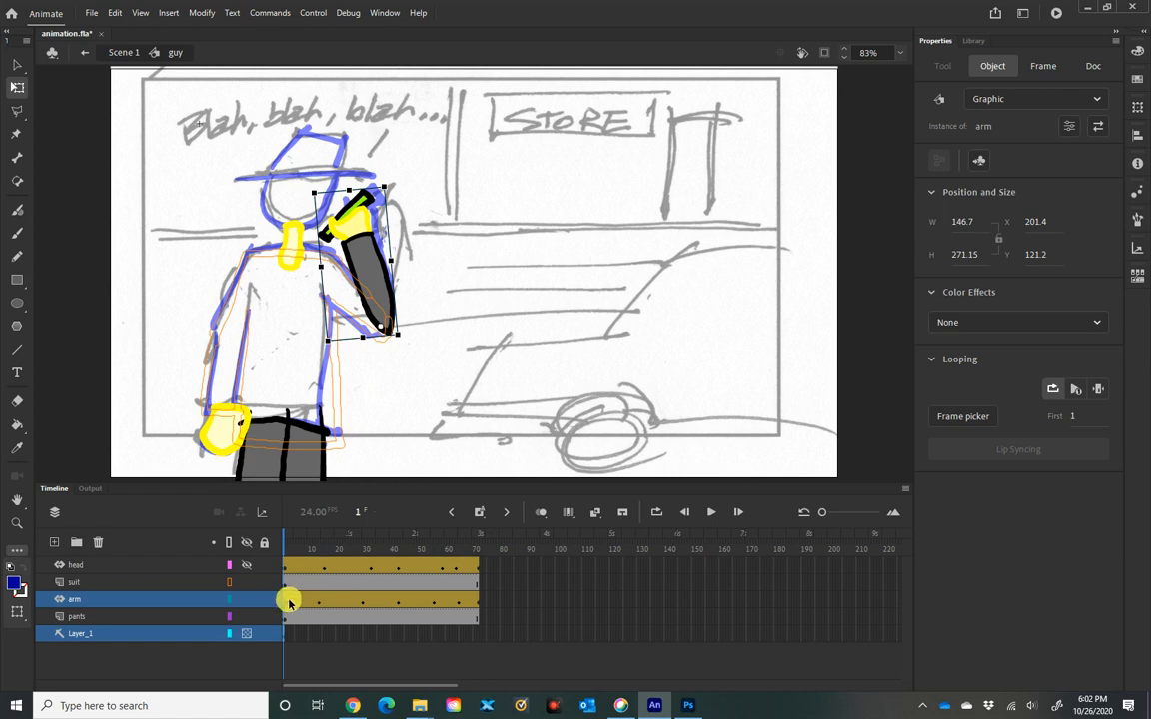
pyautogui.click(295, 542)
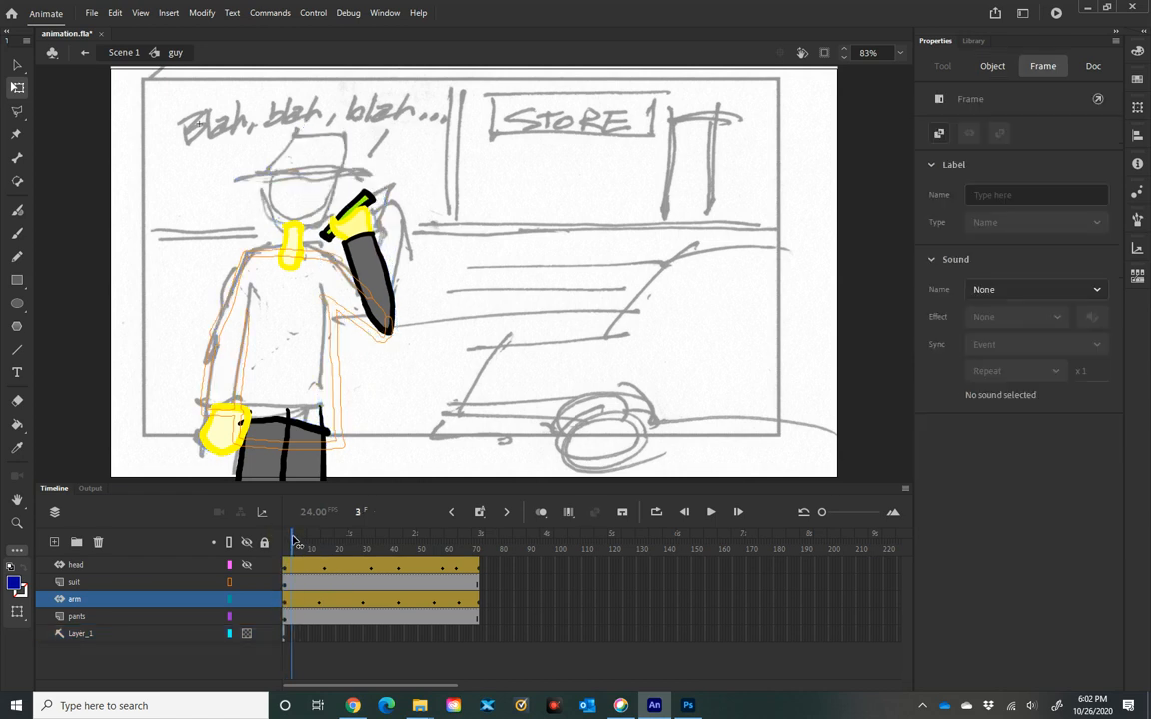
pyautogui.moveTo(295, 542)
pyautogui.mouseDown()
pyautogui.moveTo(460, 552)
pyautogui.moveTo(315, 545)
pyautogui.mouseUp()
pyautogui.click(288, 603)
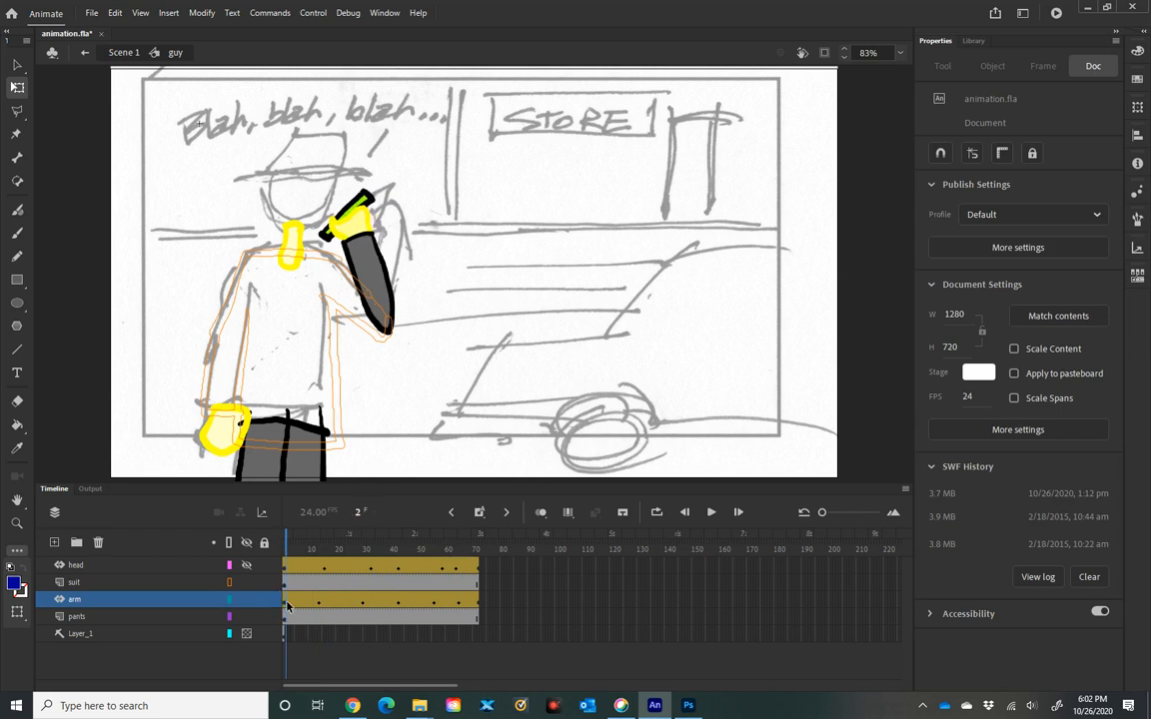
pyautogui.moveTo(285, 605)
pyautogui.mouseDown()
pyautogui.moveTo(306, 610)
pyautogui.moveTo(291, 589)
pyautogui.moveTo(285, 605)
pyautogui.mouseUp()
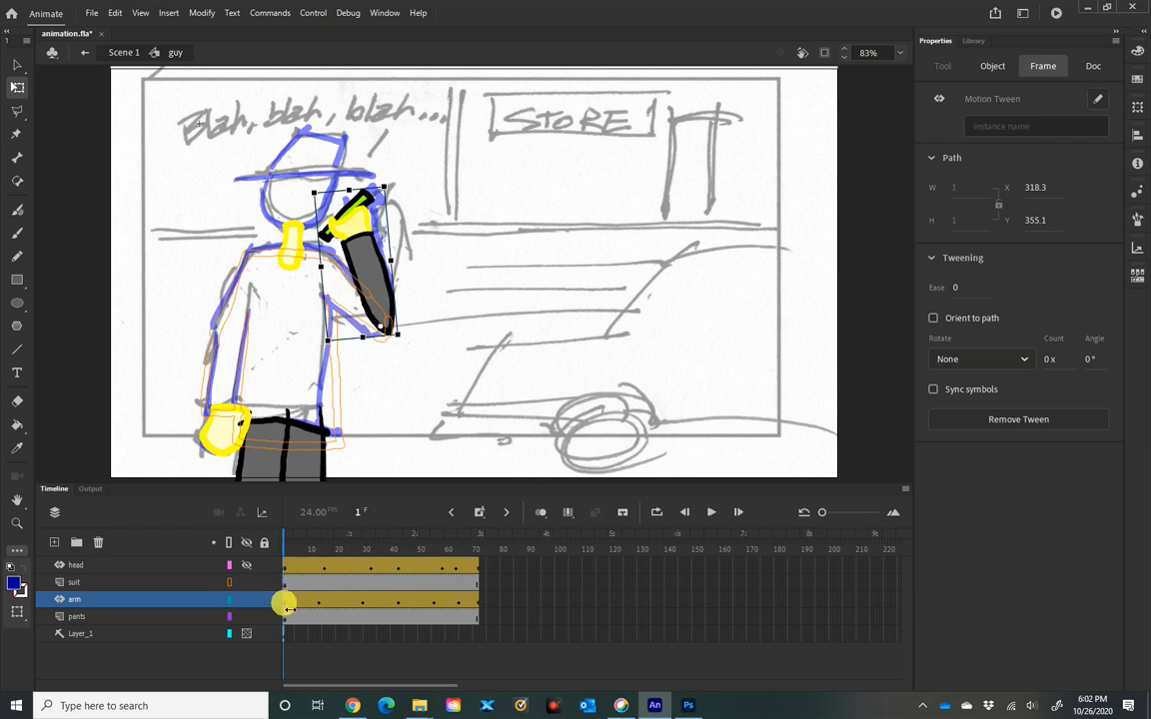
# Copy the arm layer's keyframe at frame 1 and select its end keyframe at frame 72 without pasting
pyautogui.moveTo(821, 512); pyautogui.dragTo(837, 518)
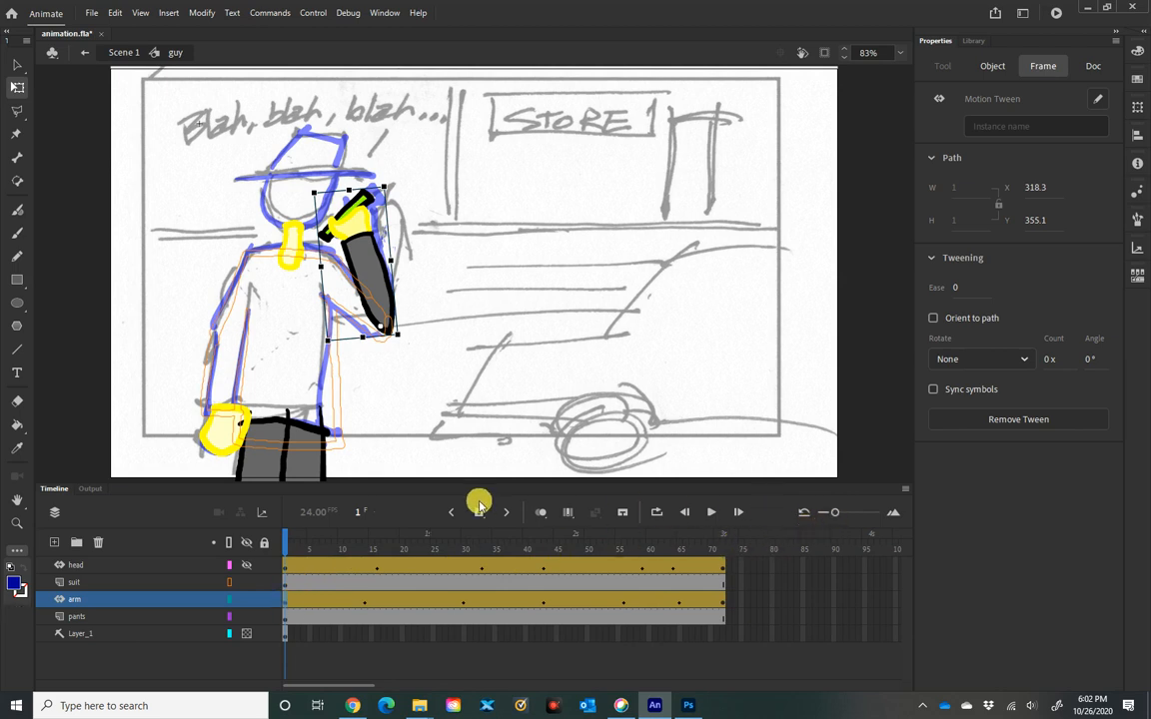
pyautogui.rightClick(286, 602)
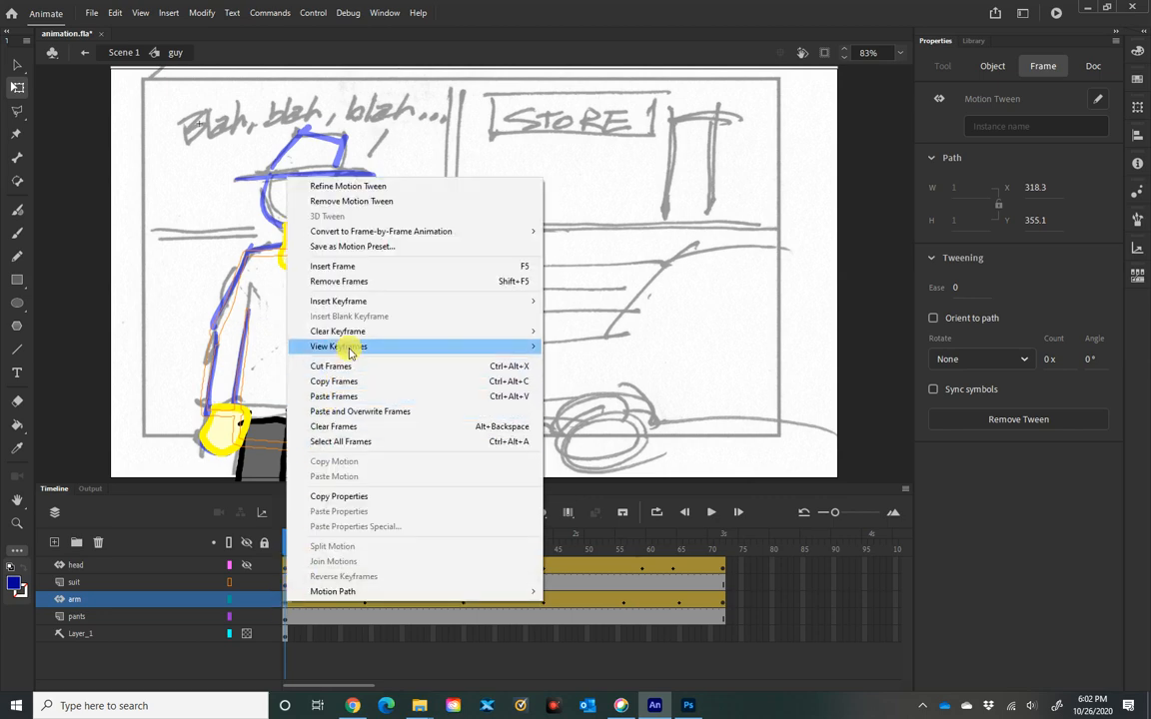
pyautogui.click(315, 382)
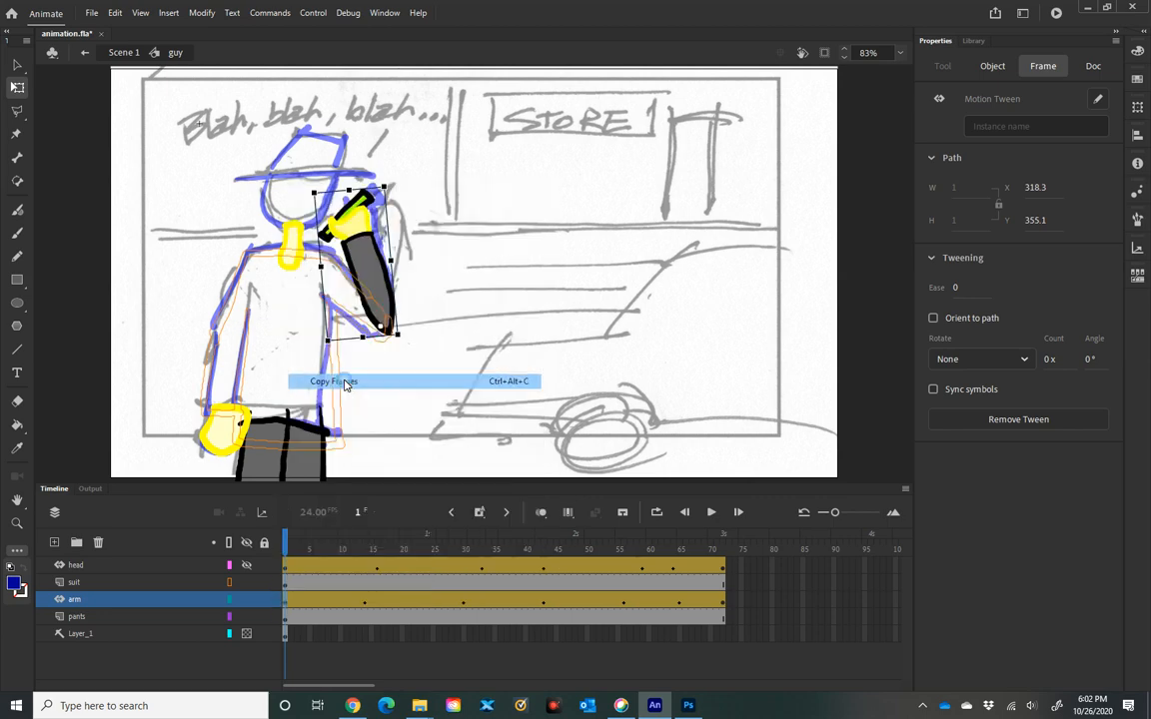
pyautogui.click(725, 604)
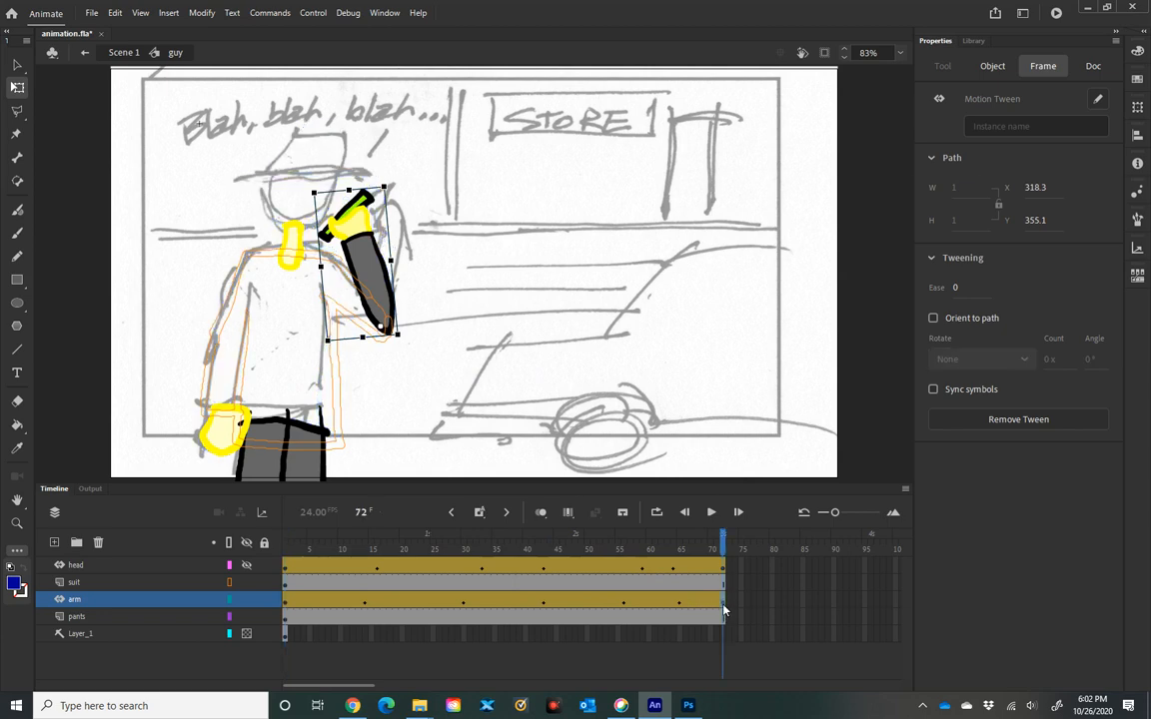
pyautogui.rightClick(724, 604)
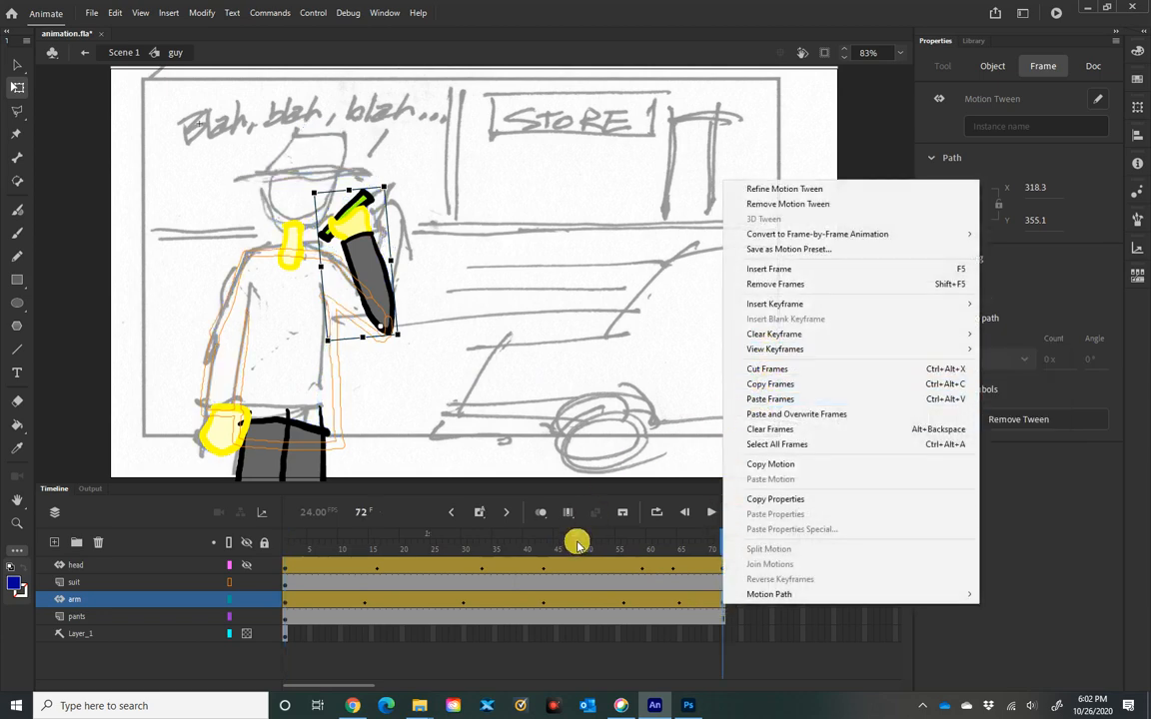
pyautogui.click(561, 491)
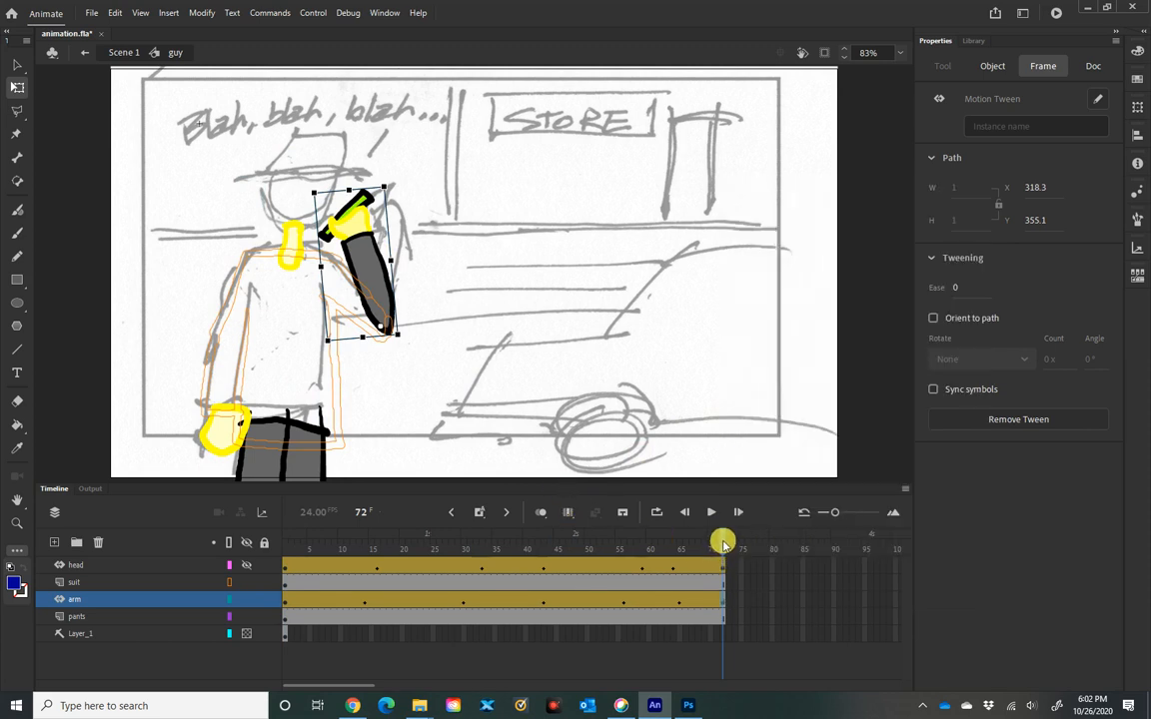
# Scrub the arm tween back to frame 1, turn off the suit layer's outlines, and toggle the arm layer's visibility
pyautogui.moveTo(723, 539); pyautogui.dragTo(289, 504)
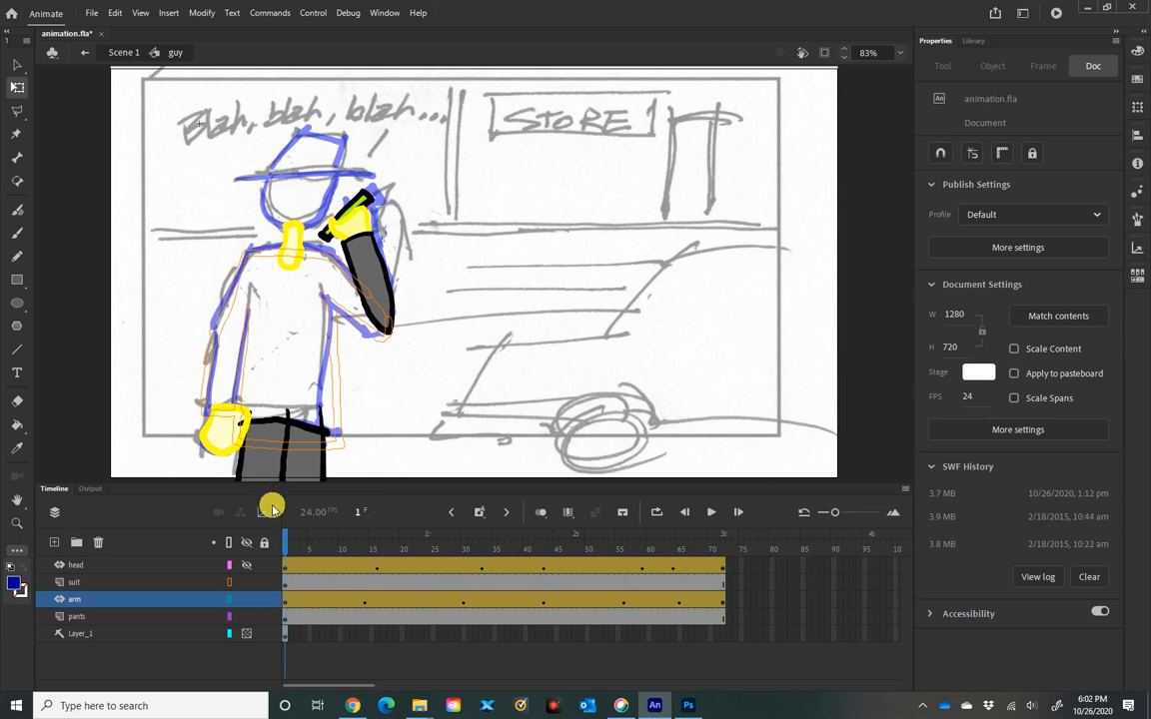
pyautogui.click(228, 583)
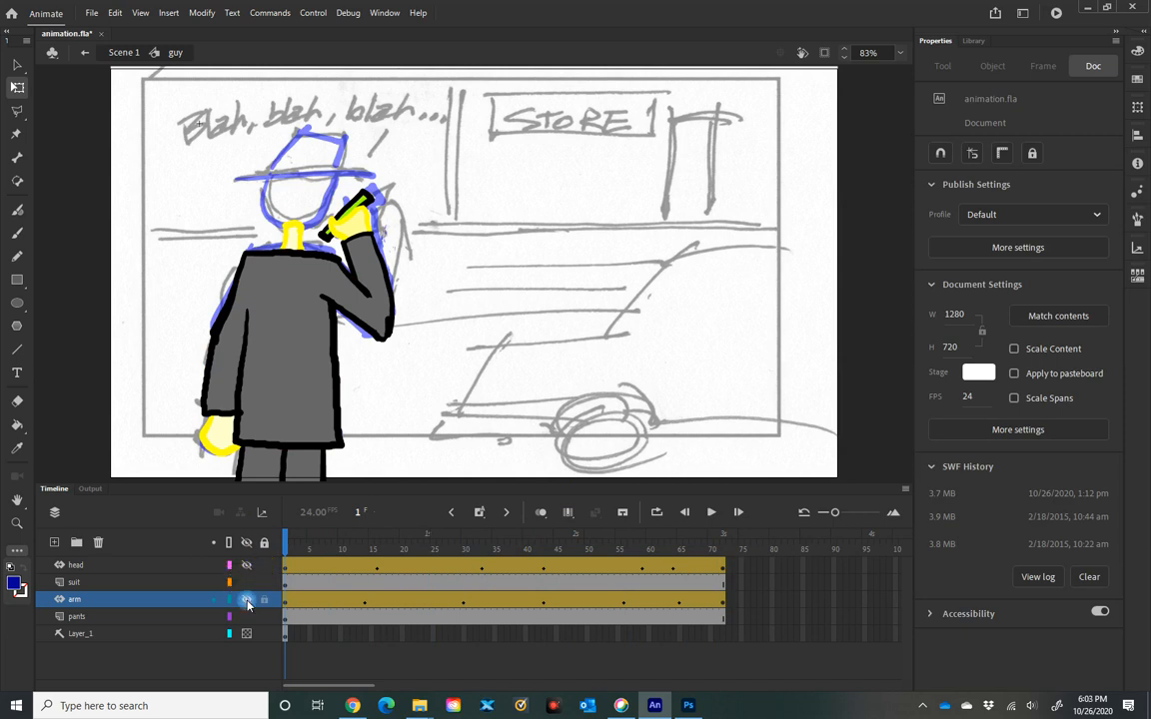
pyautogui.click(248, 603)
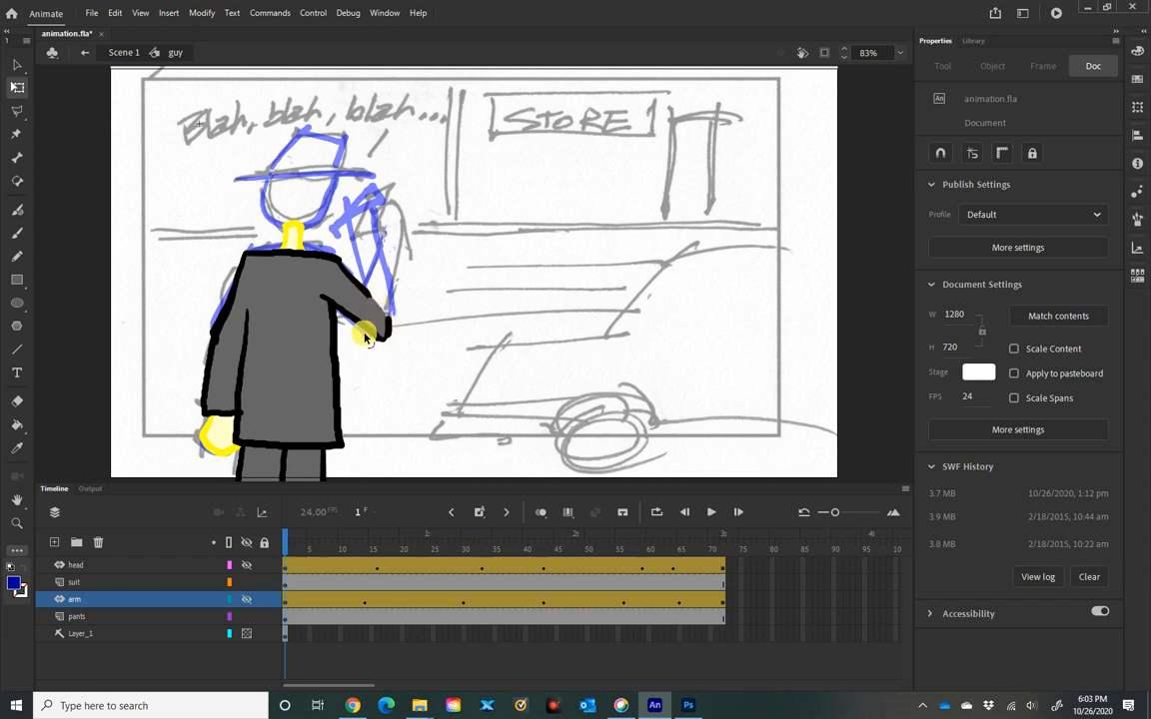
pyautogui.click(246, 603)
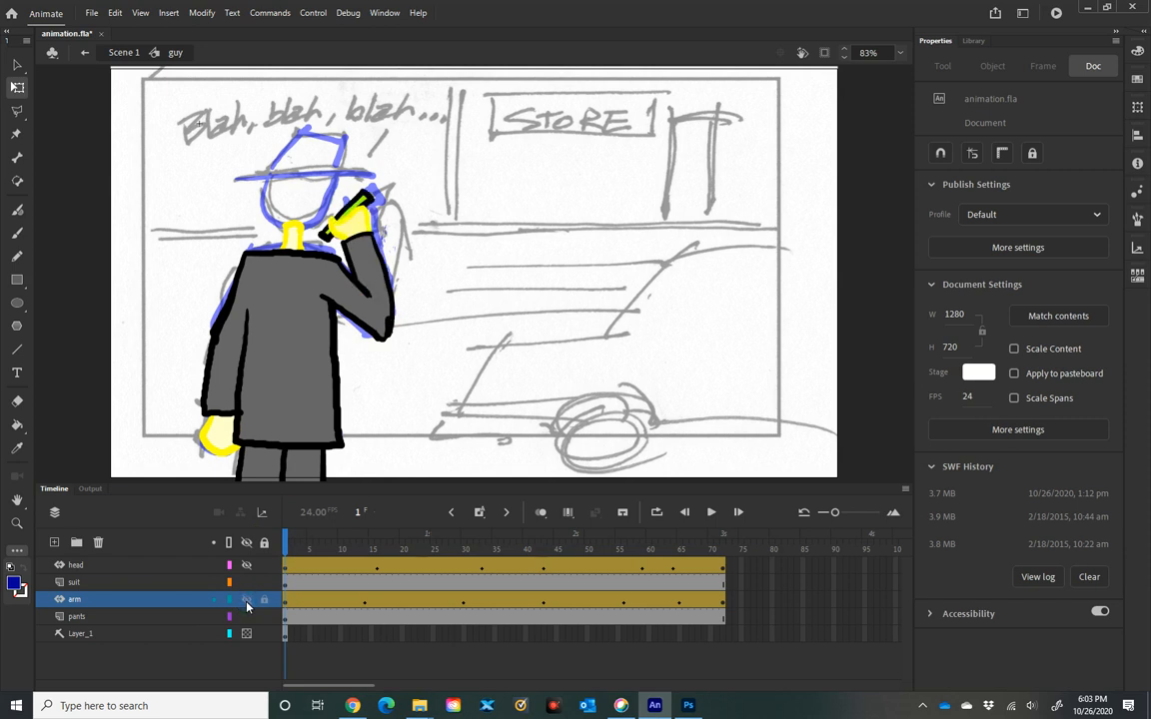
# Show the head layer, select the head, and scrub the timeline to review its tween, ending on frame 1
pyautogui.moveTo(288, 544); pyautogui.dragTo(265, 539)
pyautogui.click(247, 567)
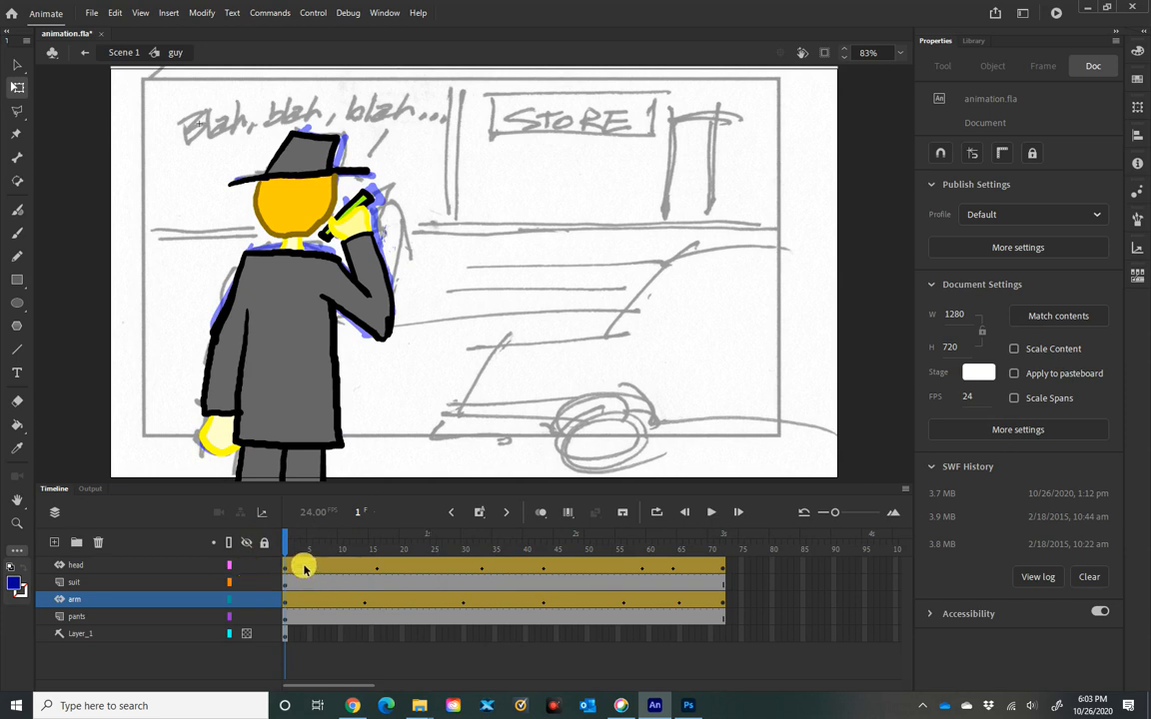
pyautogui.click(320, 199)
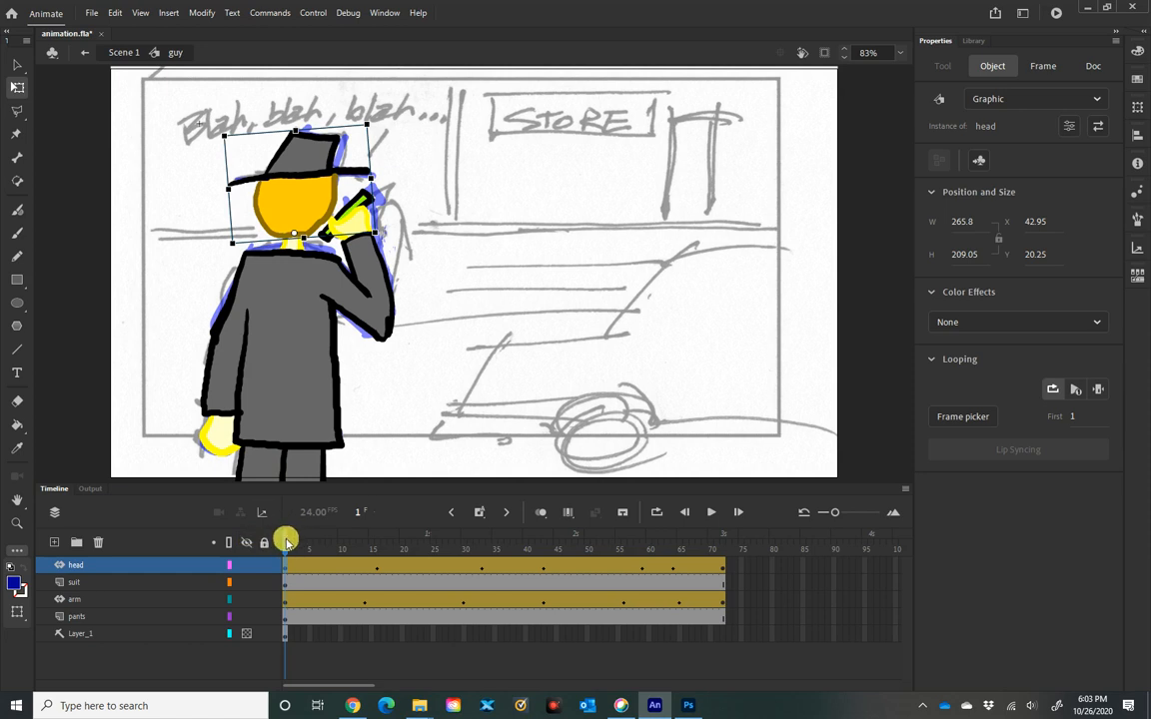
pyautogui.moveTo(286, 541); pyautogui.dragTo(255, 527)
pyautogui.click(255, 524)
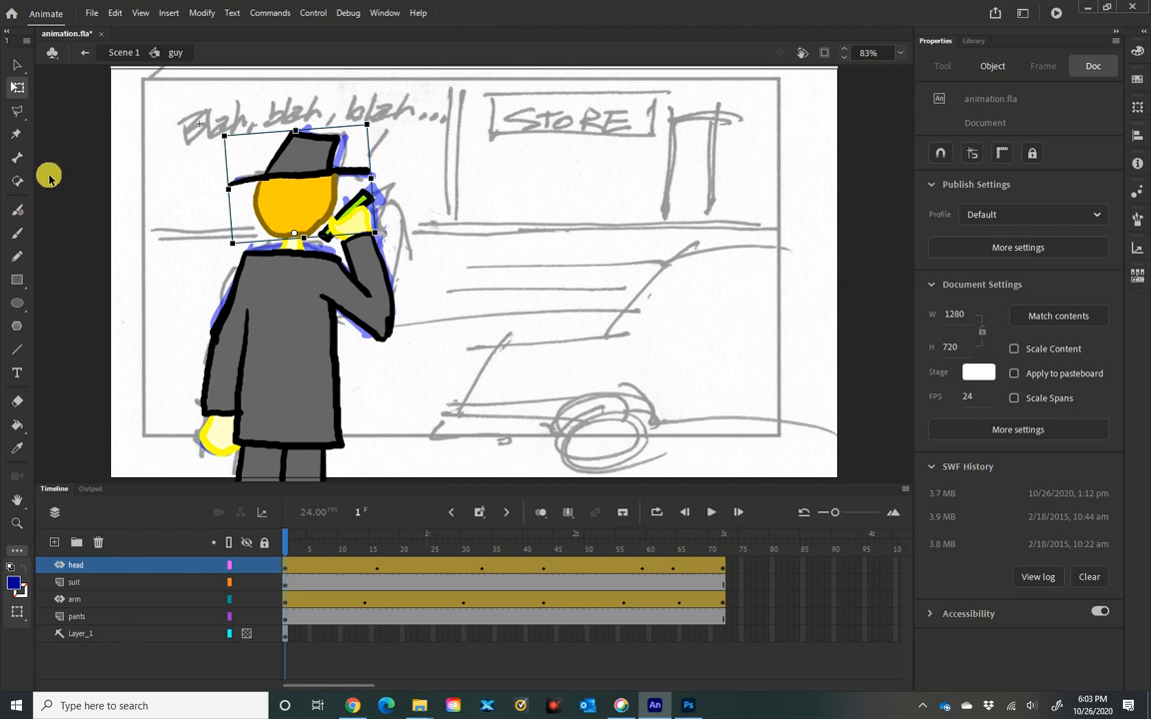
# Return to Scene 1, show the cars and background layers, and play the scene's timeline
pyautogui.click(87, 56)
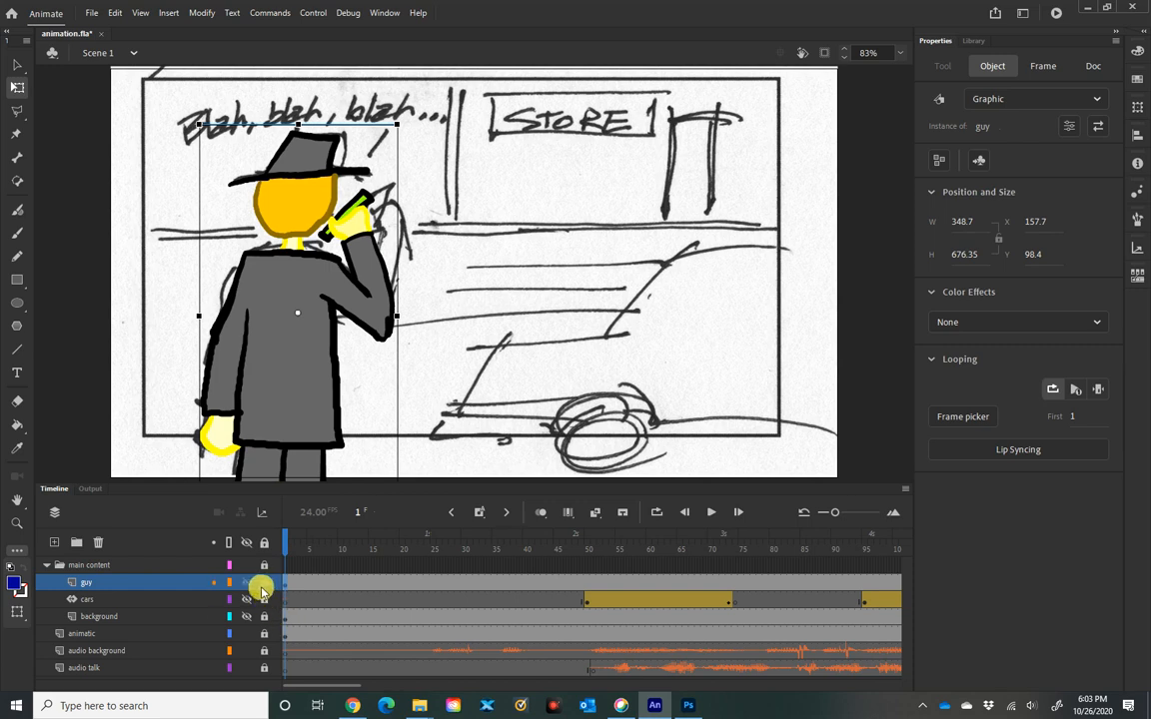
pyautogui.click(249, 601)
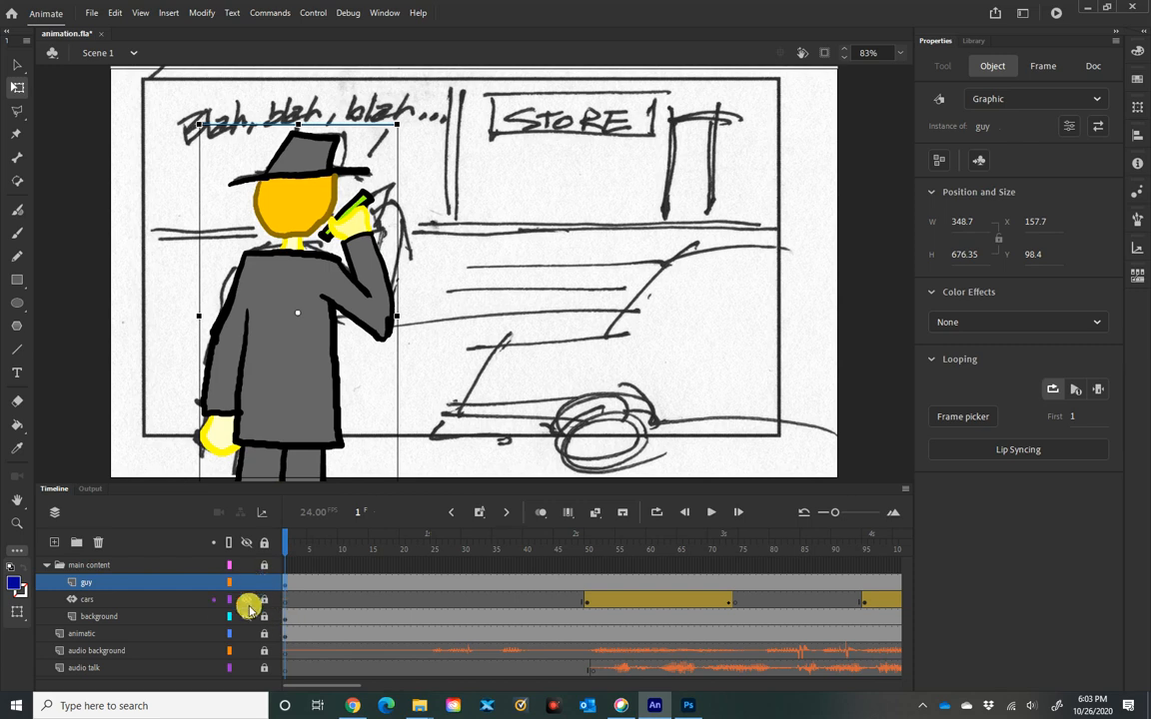
pyautogui.click(247, 617)
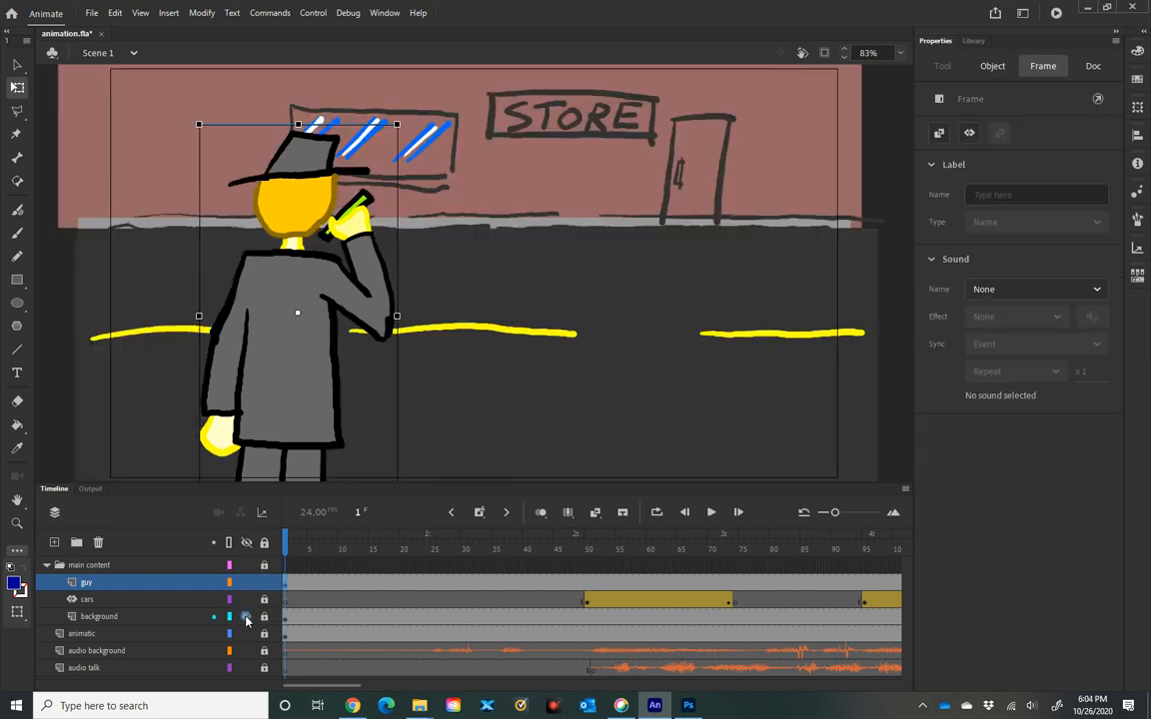
pyautogui.click(711, 513)
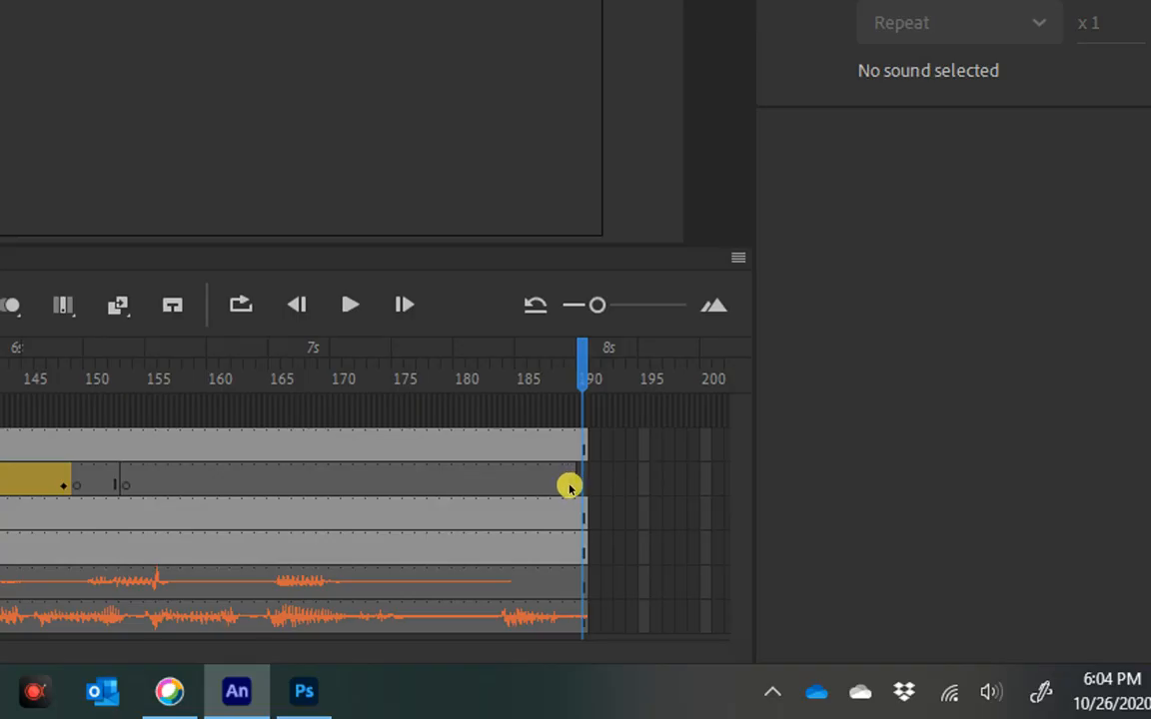
# Clear the extra blank keyframes at frames 153 and 122 on the cars layer
pyautogui.click(582, 485)
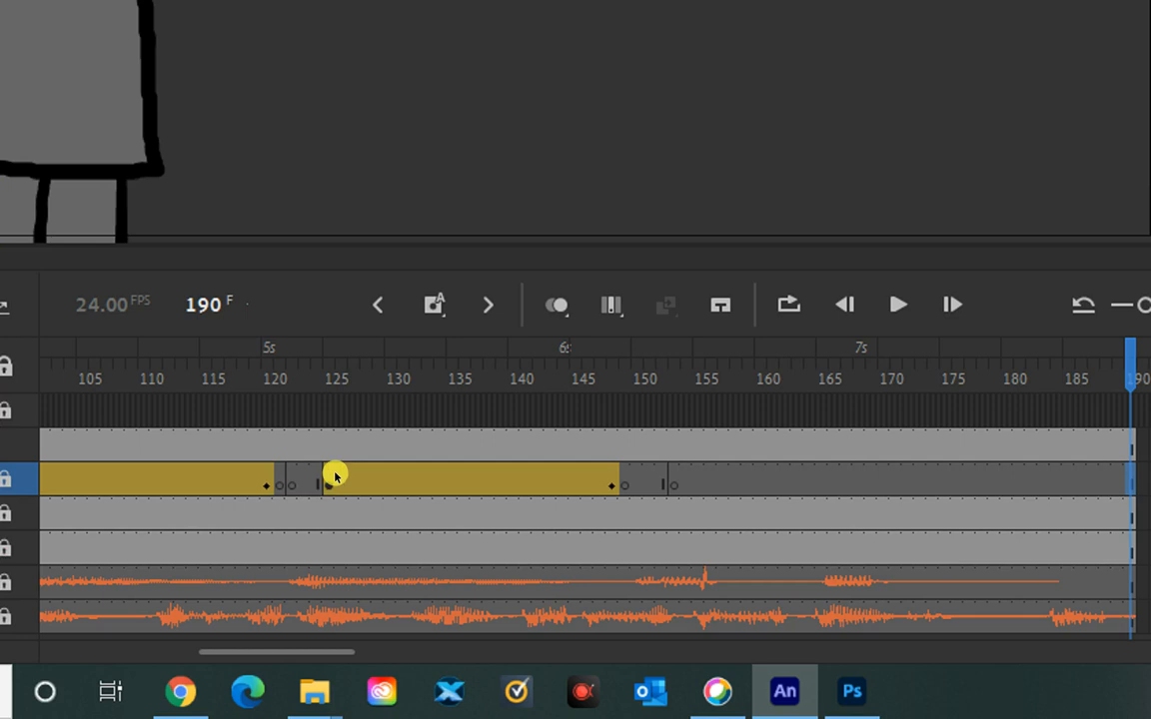
pyautogui.click(674, 487)
pyautogui.rightClick(675, 489)
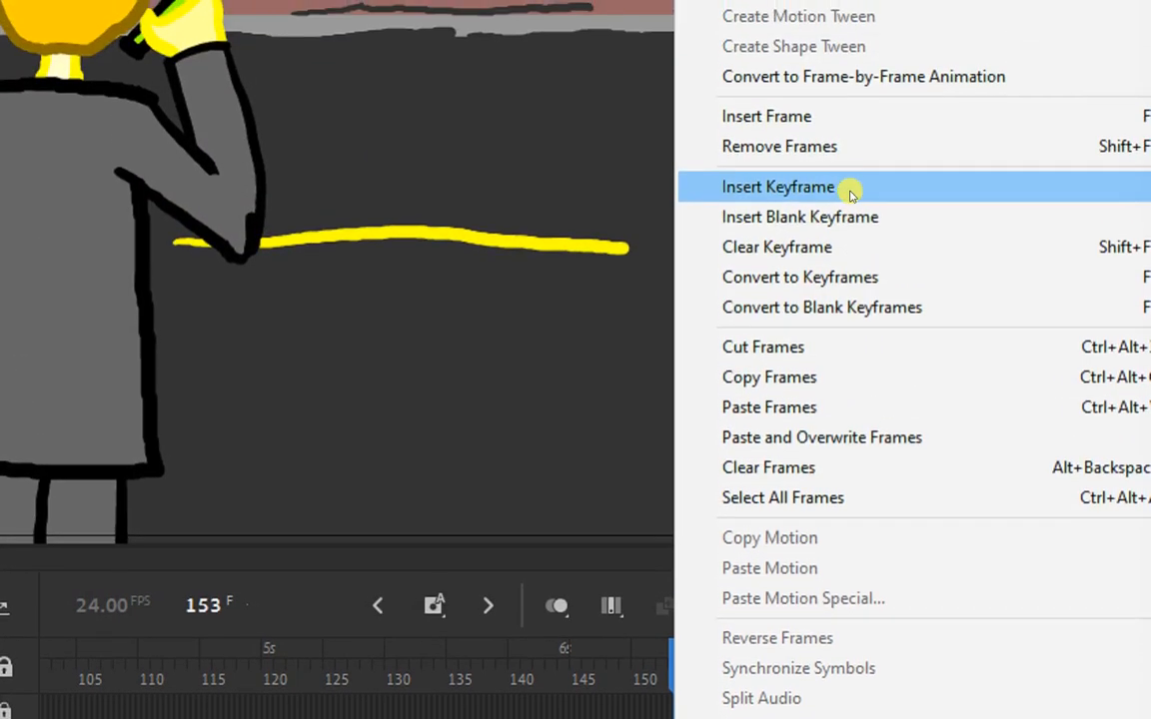
pyautogui.click(866, 245)
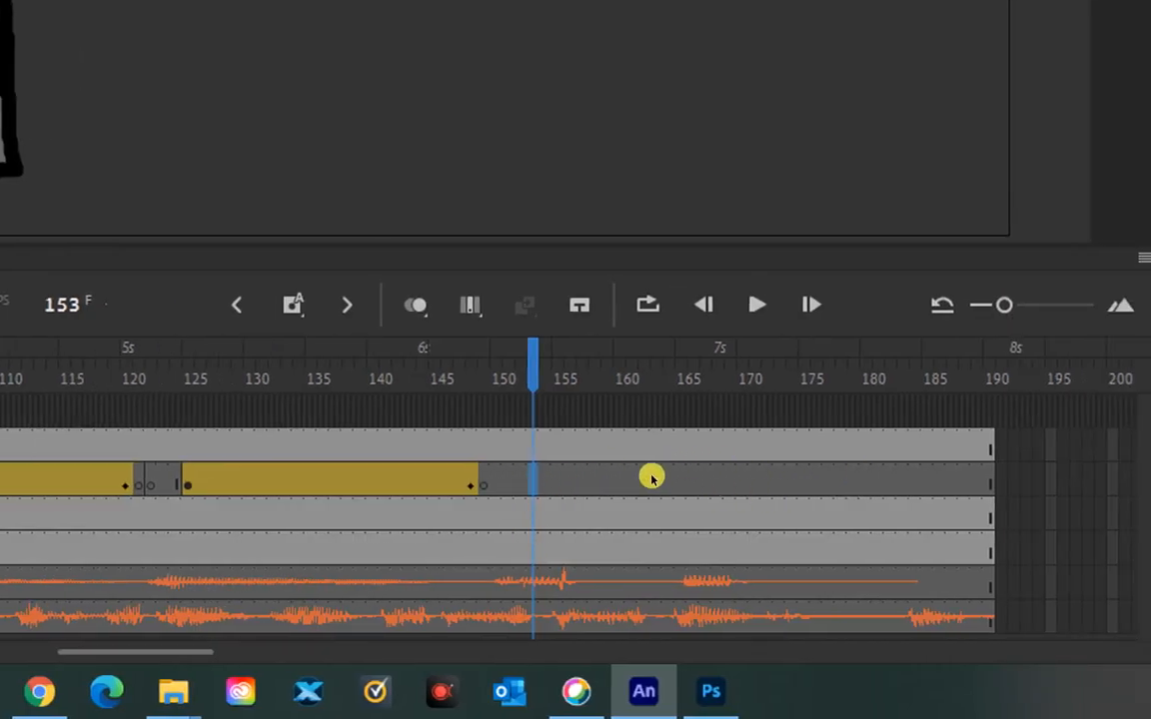
pyautogui.click(248, 480)
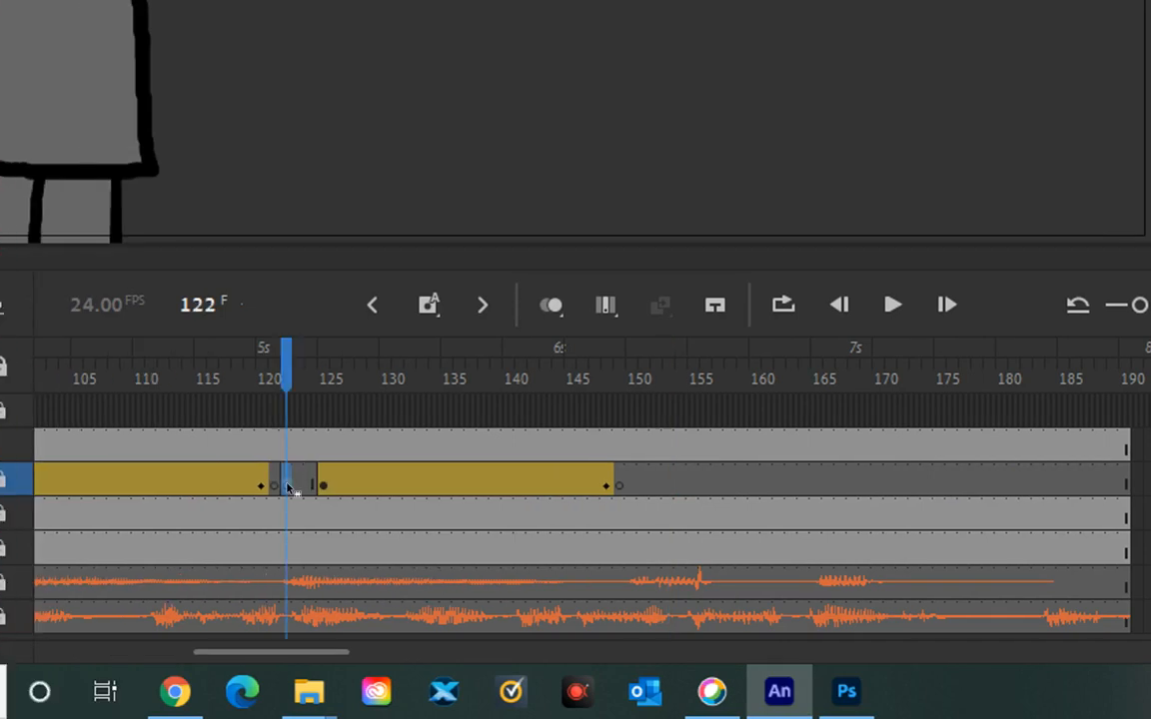
pyautogui.rightClick(286, 487)
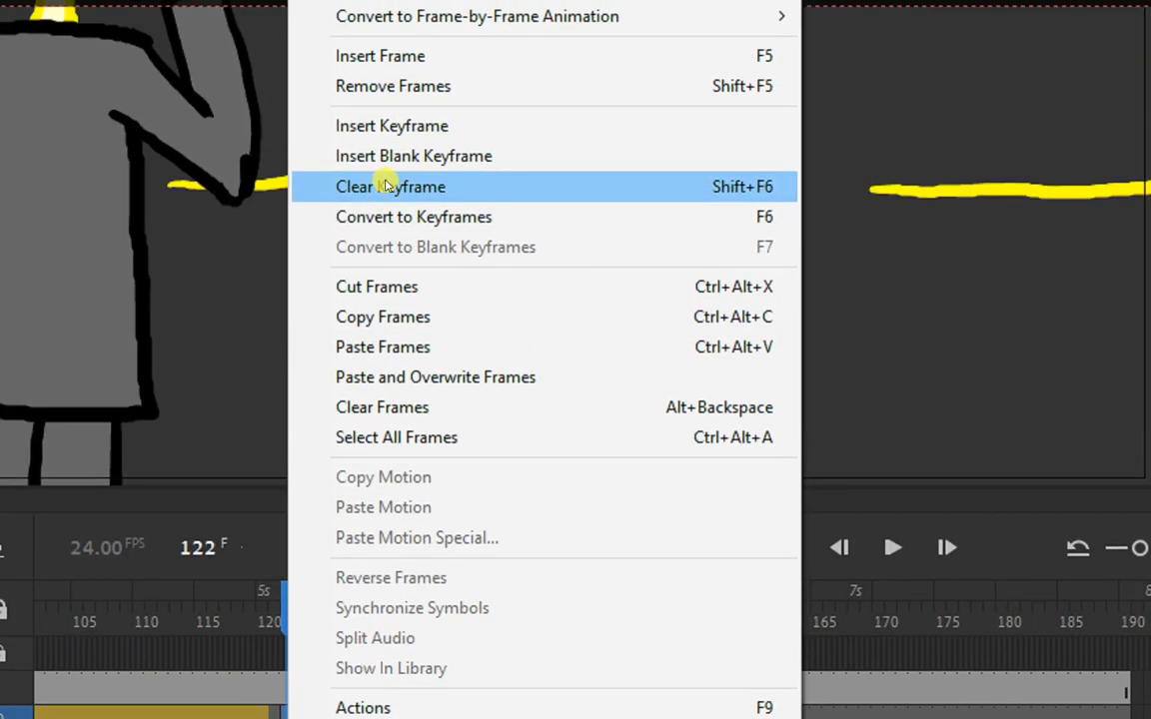
pyautogui.click(384, 187)
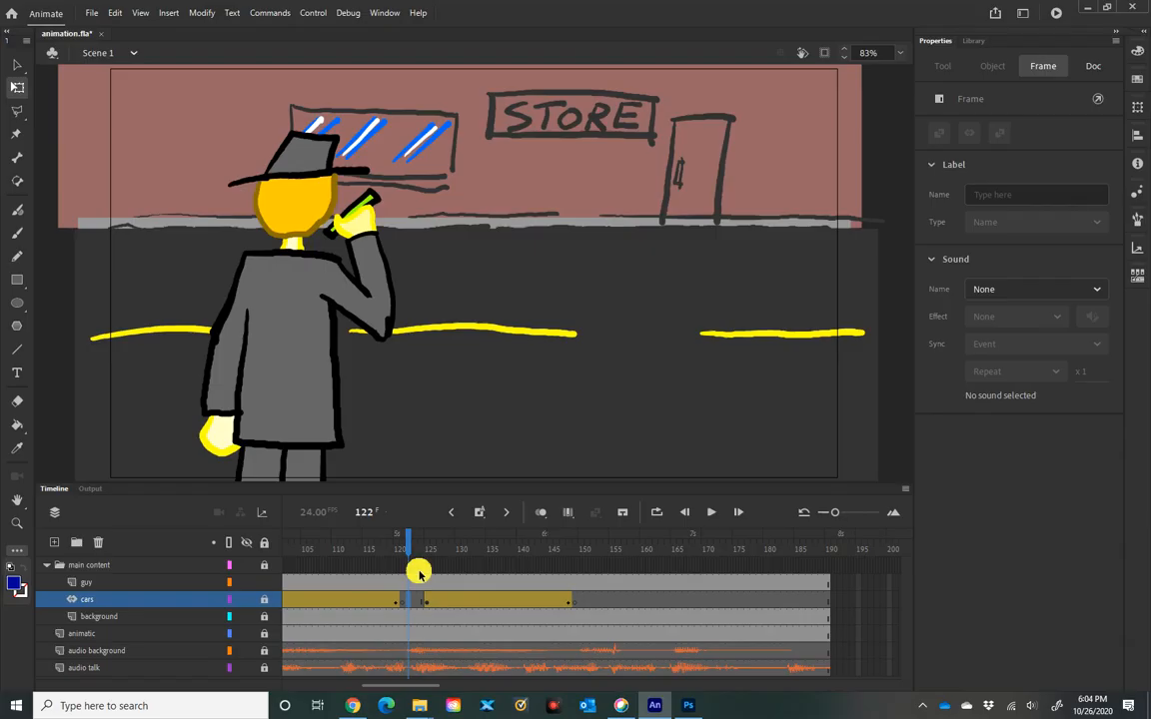
# Scrub the timeline back to frame 57 and hide the animatic layer
pyautogui.moveTo(408, 544); pyautogui.dragTo(285, 548)
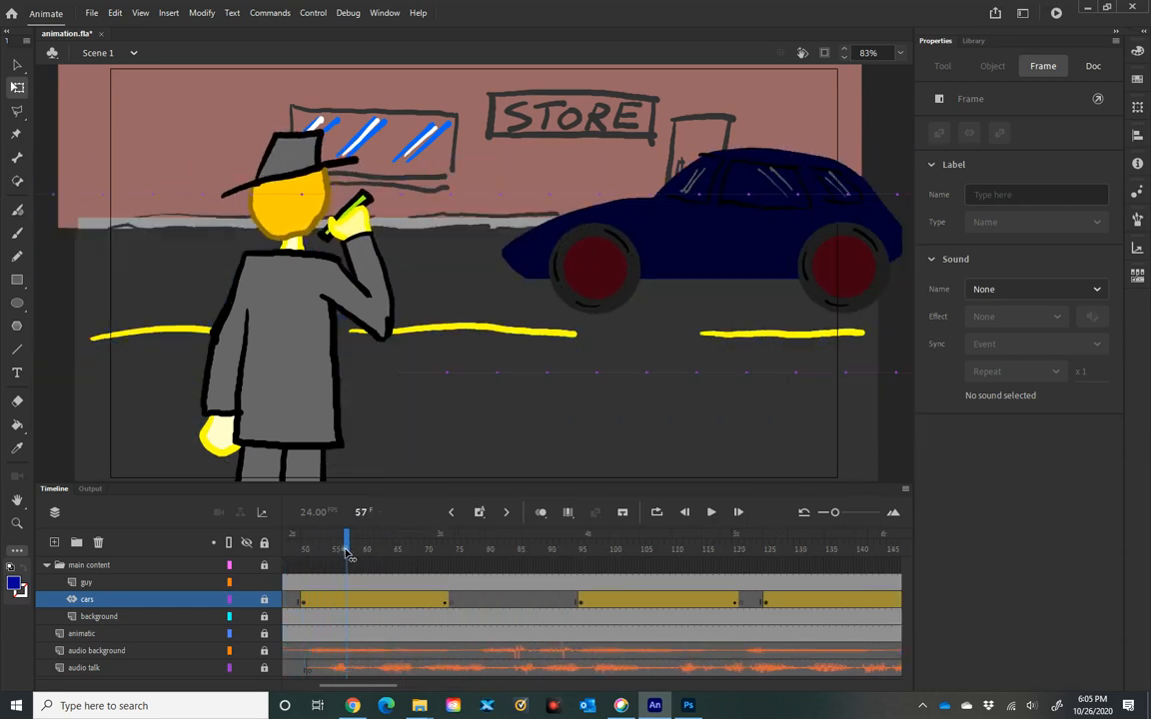
pyautogui.click(345, 549)
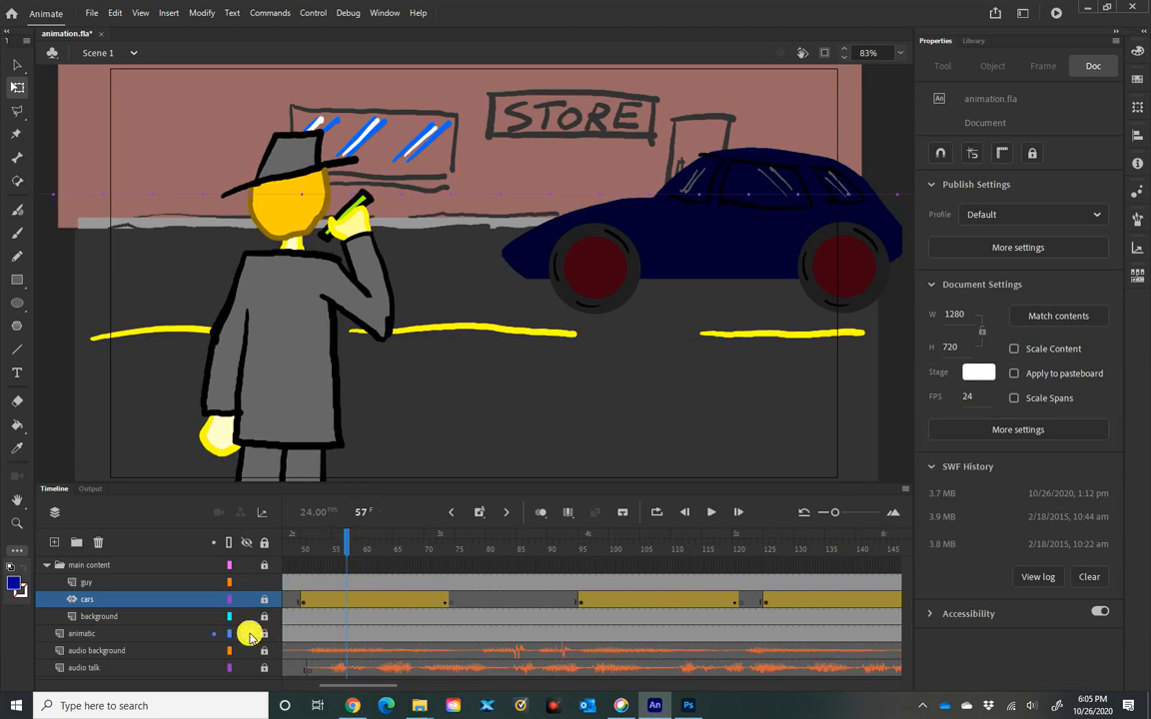
pyautogui.click(248, 635)
pyautogui.click(245, 635)
# Turn off Include hidden layers in the Flash (.swf) publish settings and apply the change
pyautogui.click(92, 13)
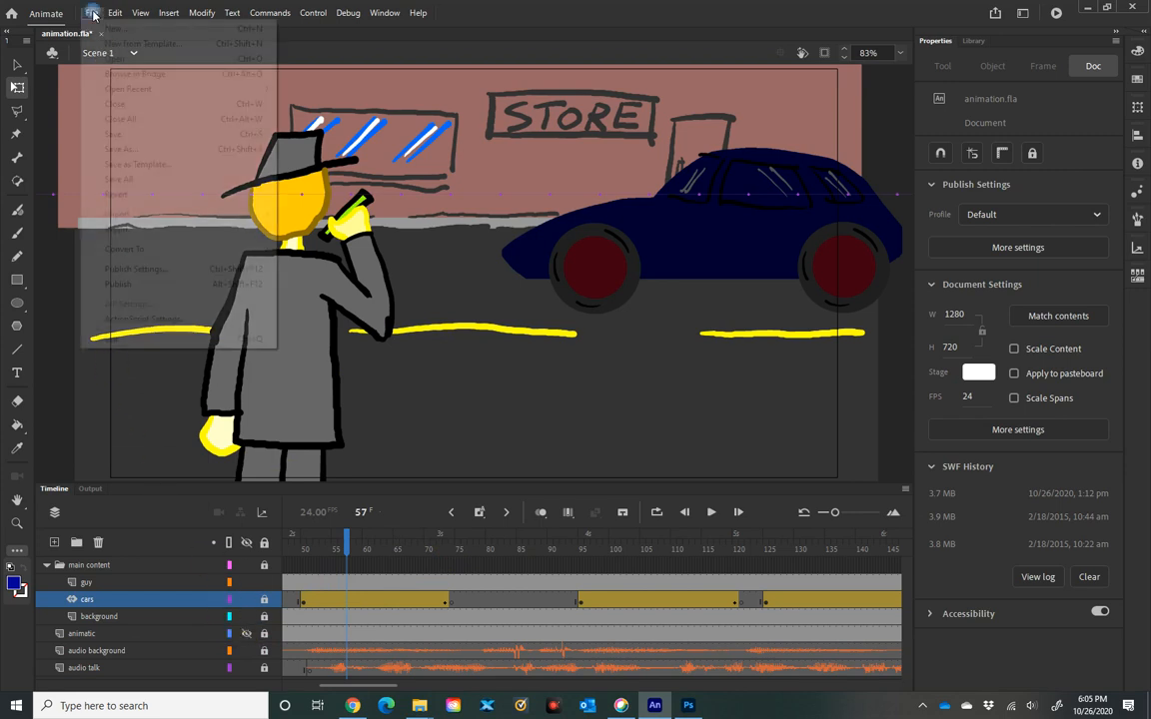
pyautogui.click(141, 268)
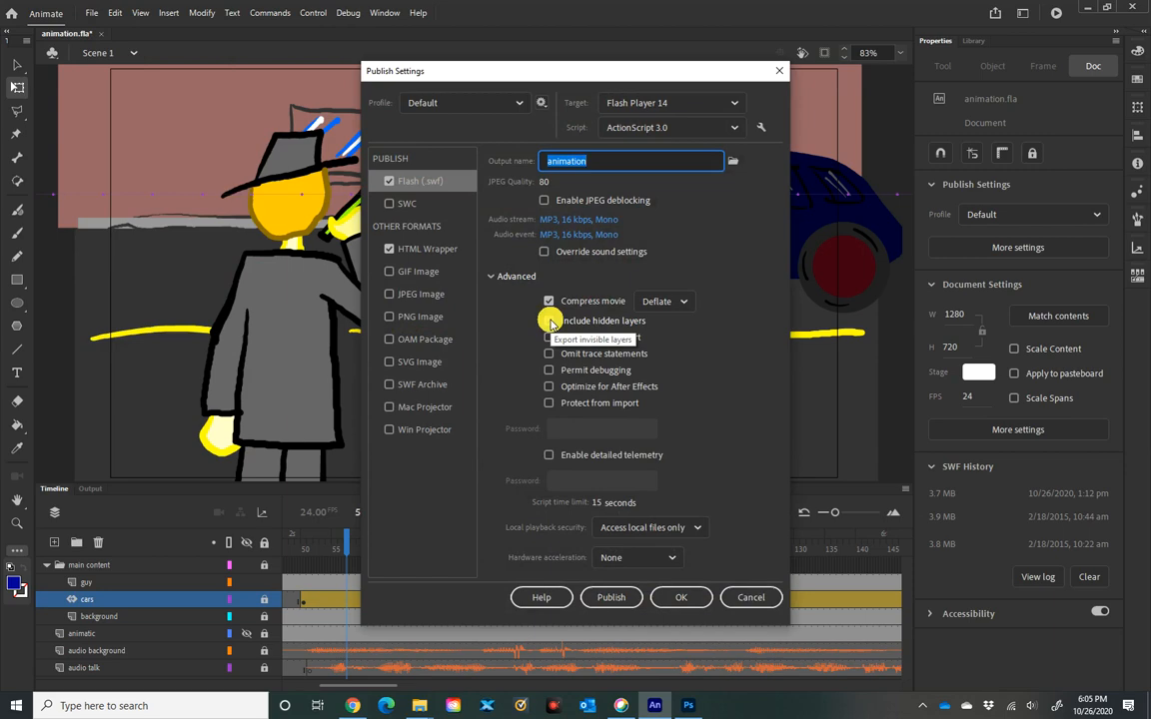
pyautogui.click(550, 320)
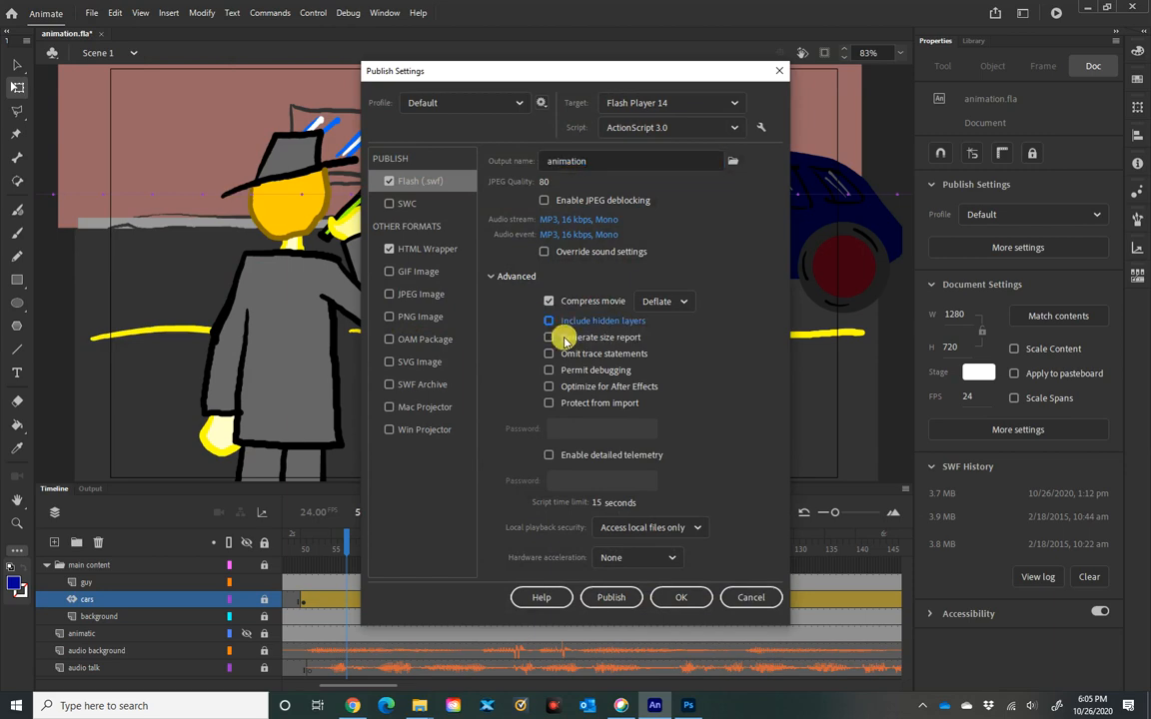
pyautogui.click(679, 597)
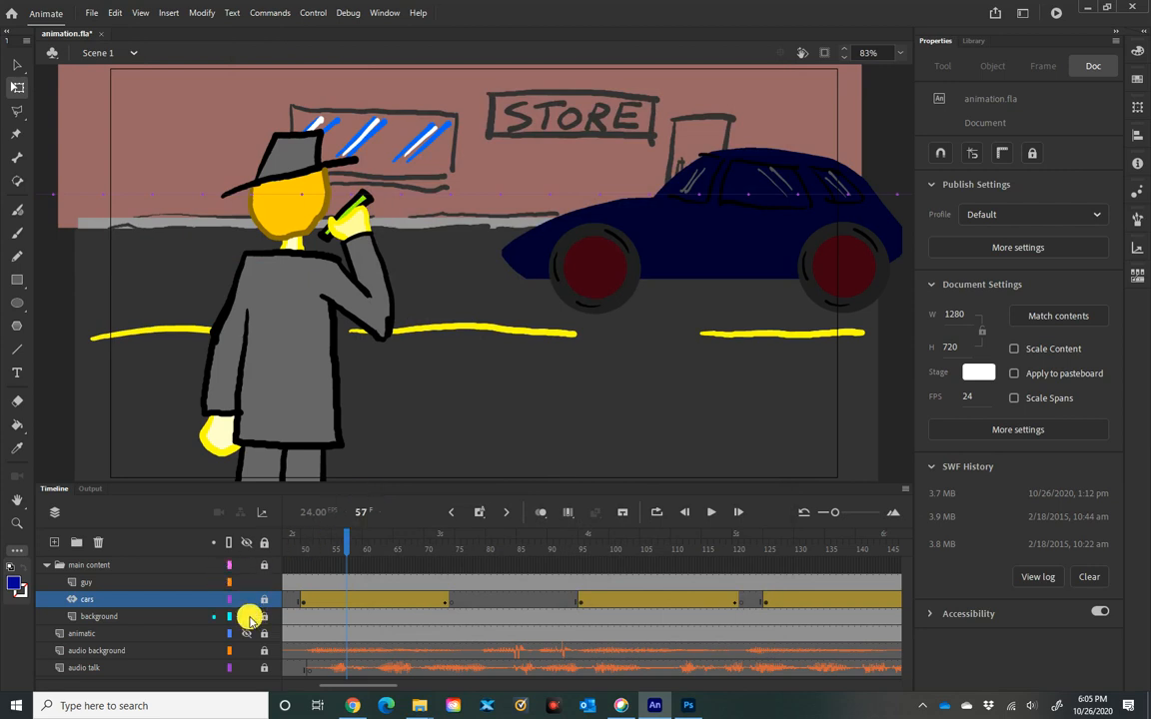
# Hide the background layer, test the scene to check its export without it, close the preview, and show the layer again
pyautogui.click(248, 616)
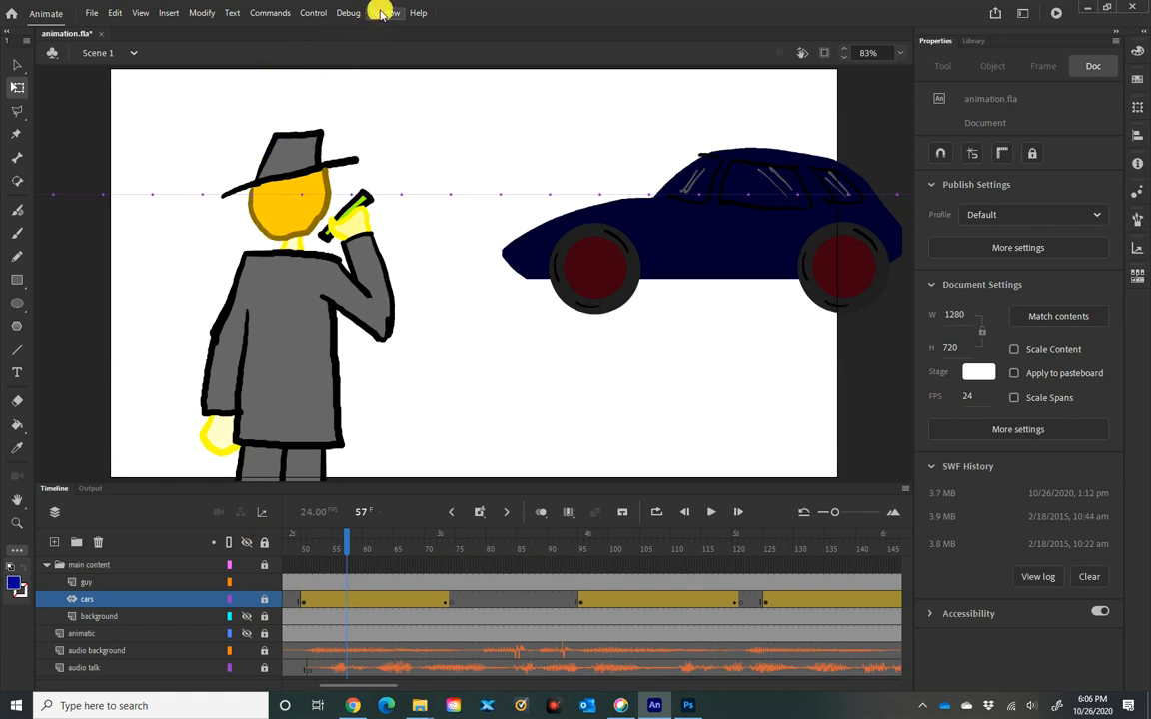
pyautogui.click(313, 13)
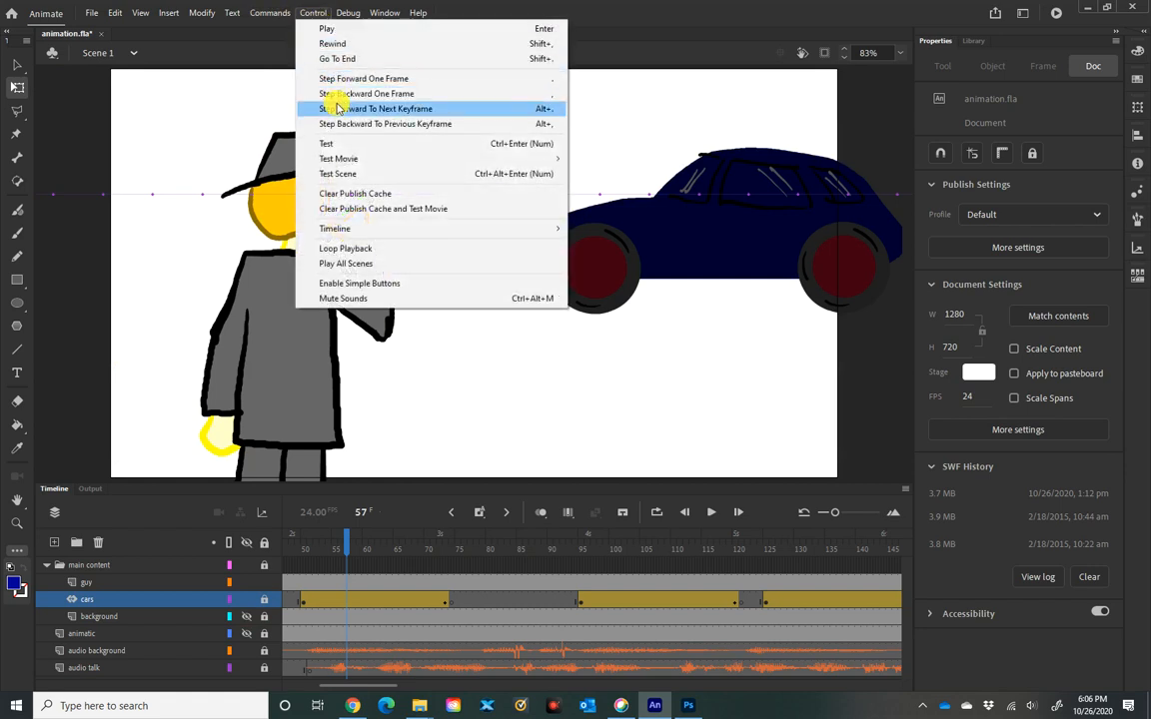
pyautogui.click(349, 176)
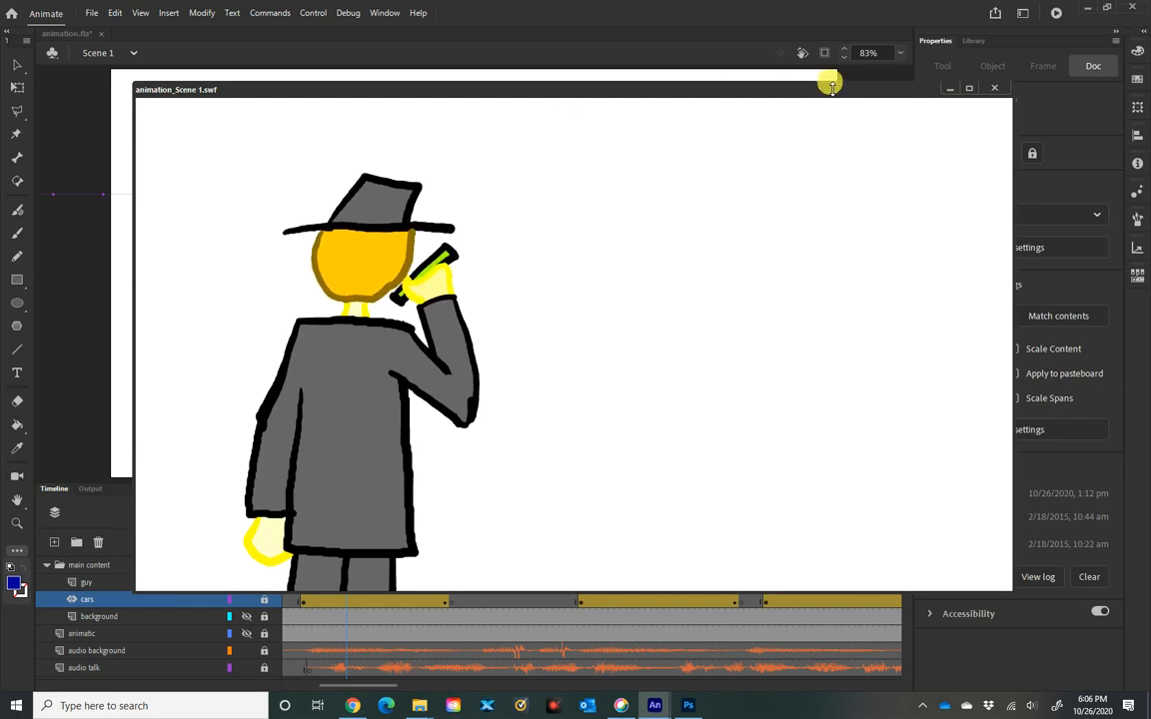
pyautogui.click(994, 89)
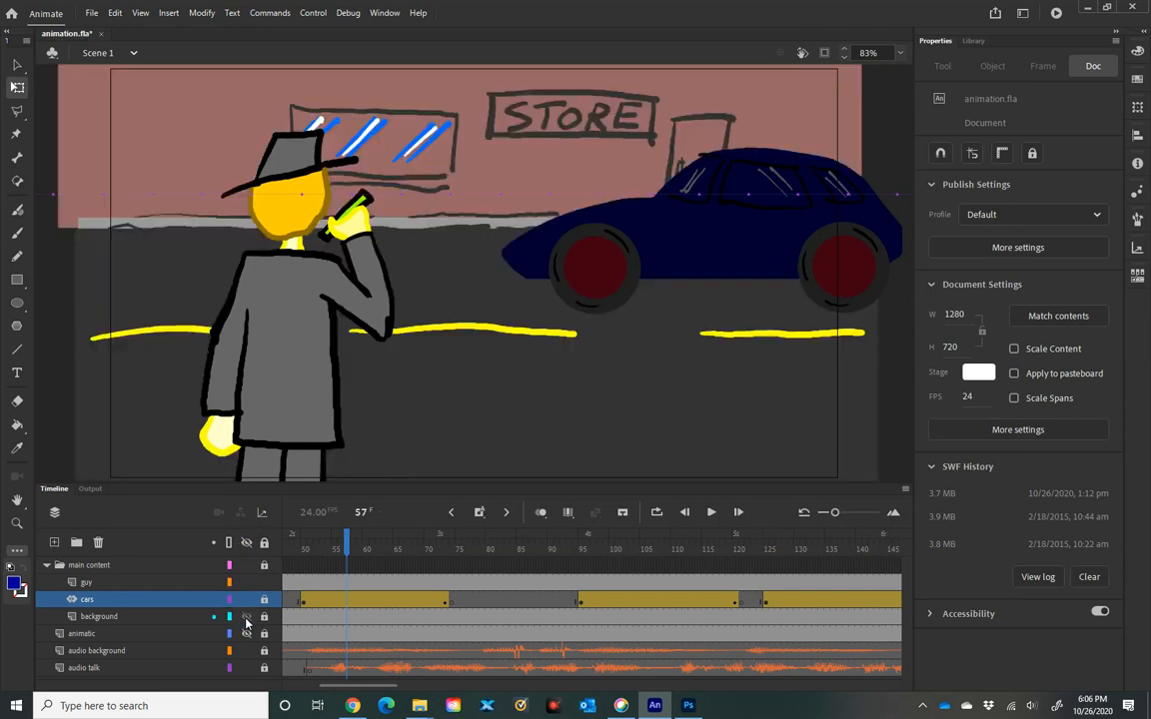
pyautogui.click(245, 618)
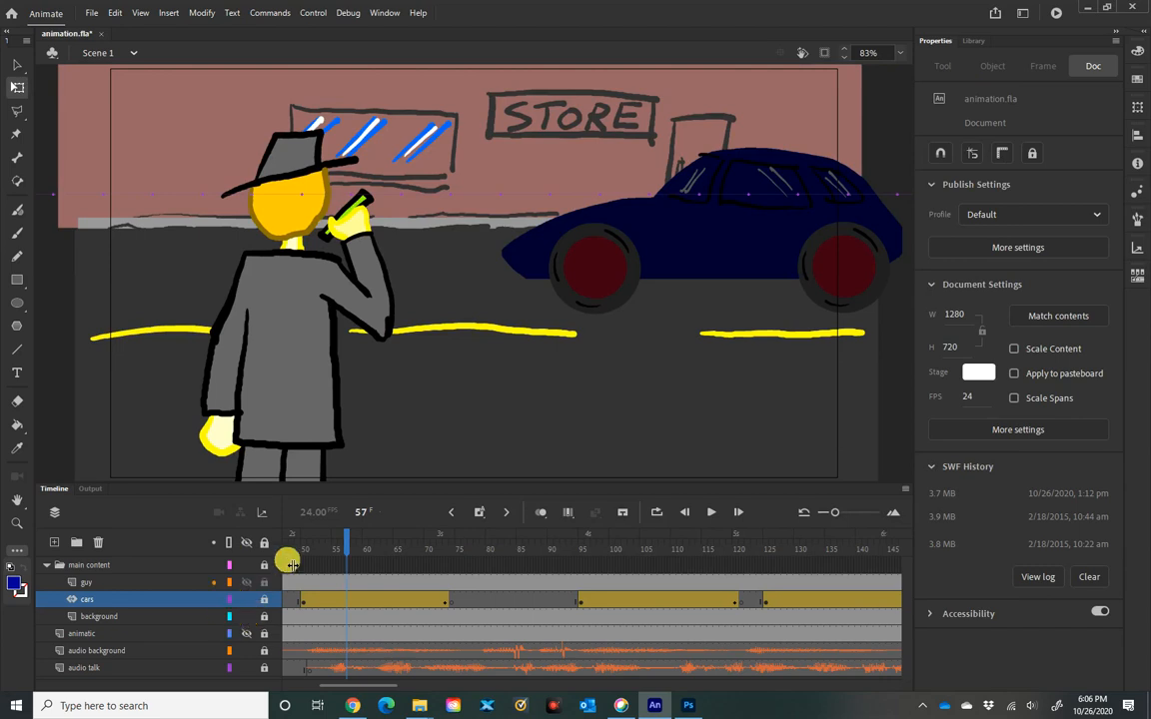
# Open the document's library and collapse the scene1 folder
pyautogui.click(974, 40)
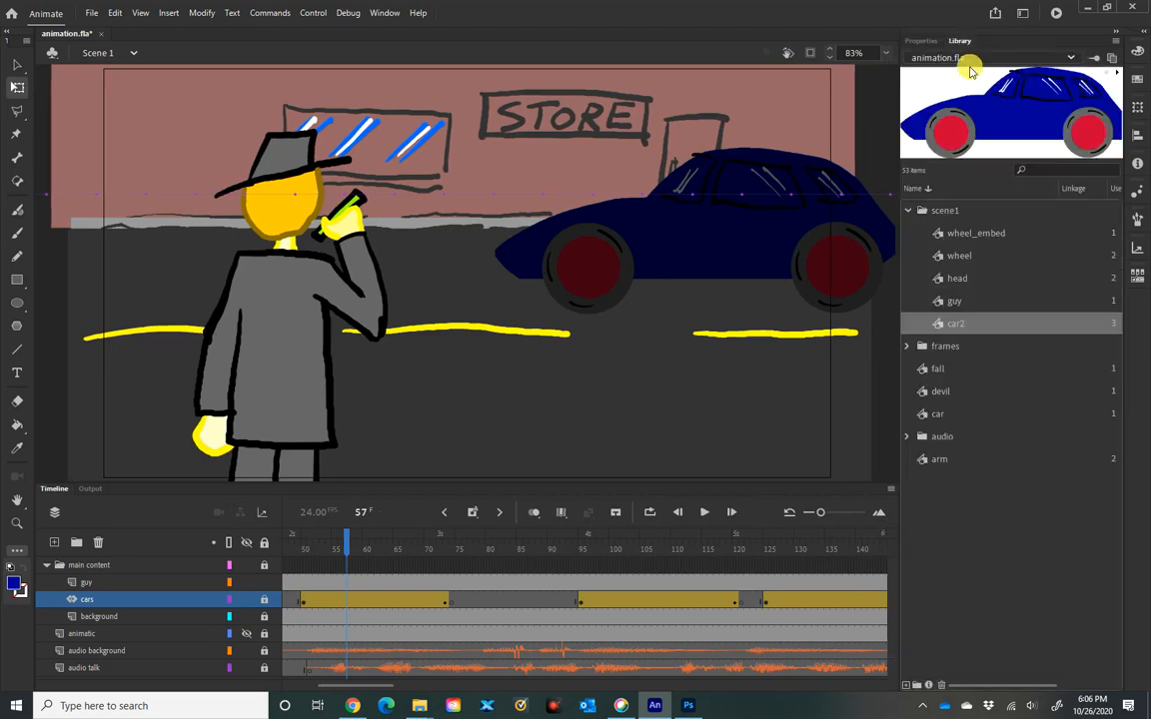
pyautogui.click(907, 210)
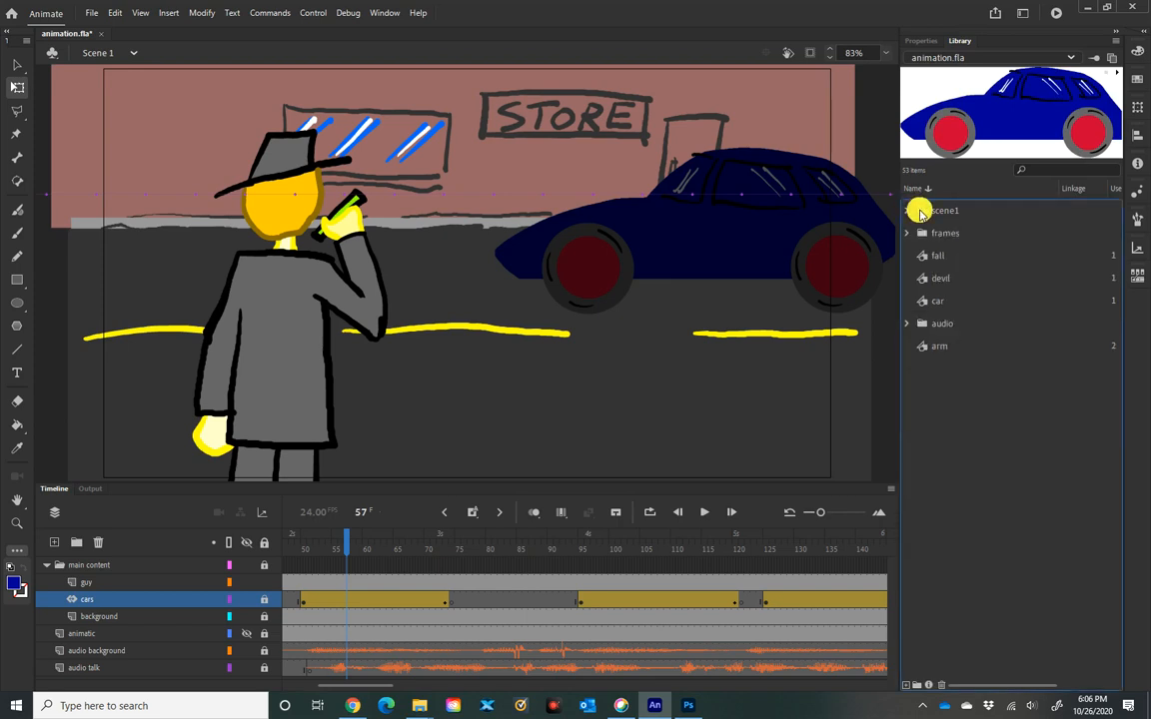